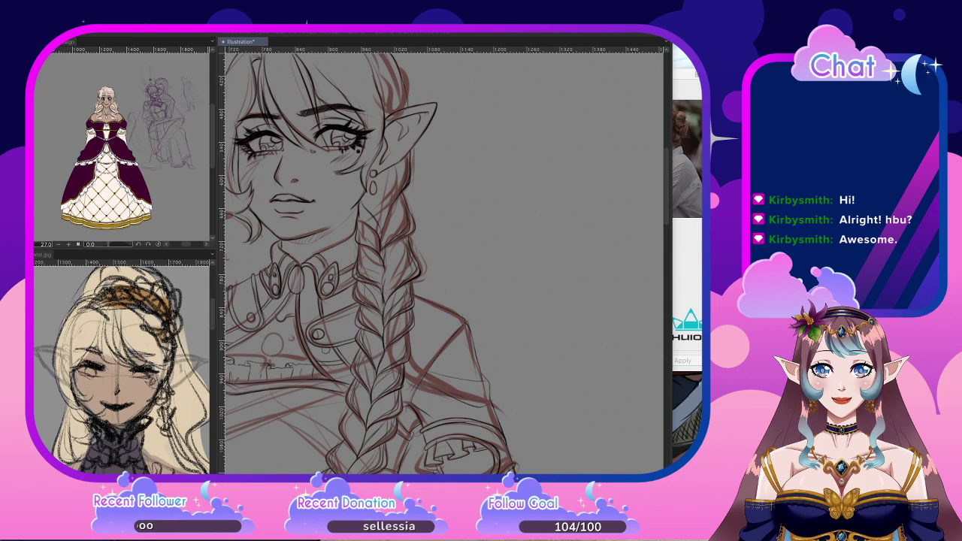
Examine the braided elf's outfit and torso sketch, comparing it close-up and at full-page view with the gowned figure
{"action": "scroll", "coordinate": [385, 233], "scroll_direction": "down", "scroll_amount": 5}
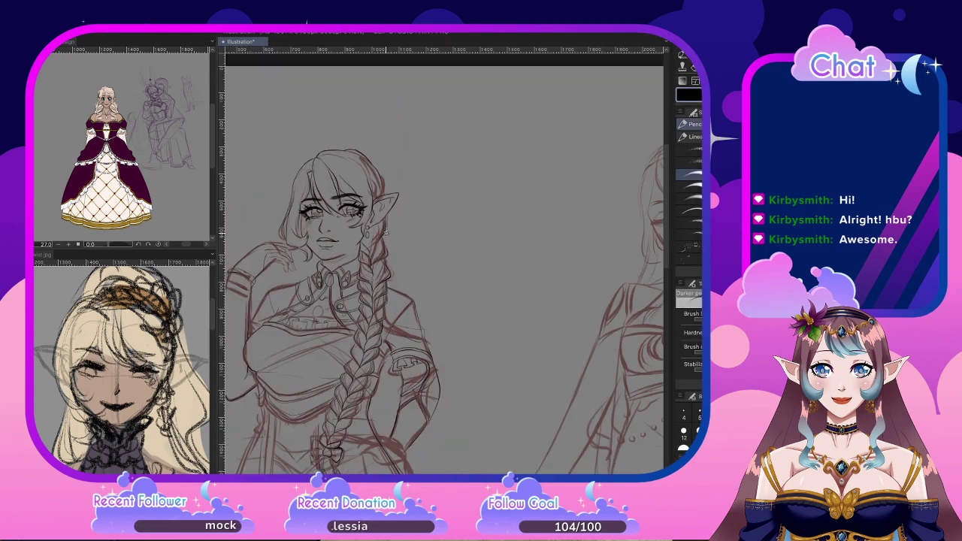
{"action": "scroll", "coordinate": [385, 233], "scroll_direction": "down", "scroll_amount": 4}
{"action": "scroll", "coordinate": [328, 438], "scroll_direction": "up", "scroll_amount": 3}
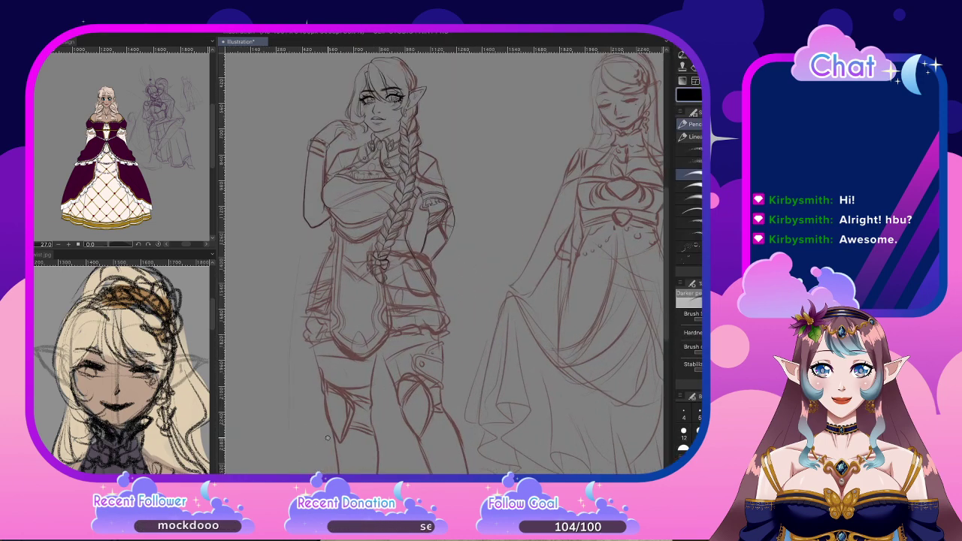
{"action": "scroll", "coordinate": [327, 437], "scroll_direction": "up", "scroll_amount": 2}
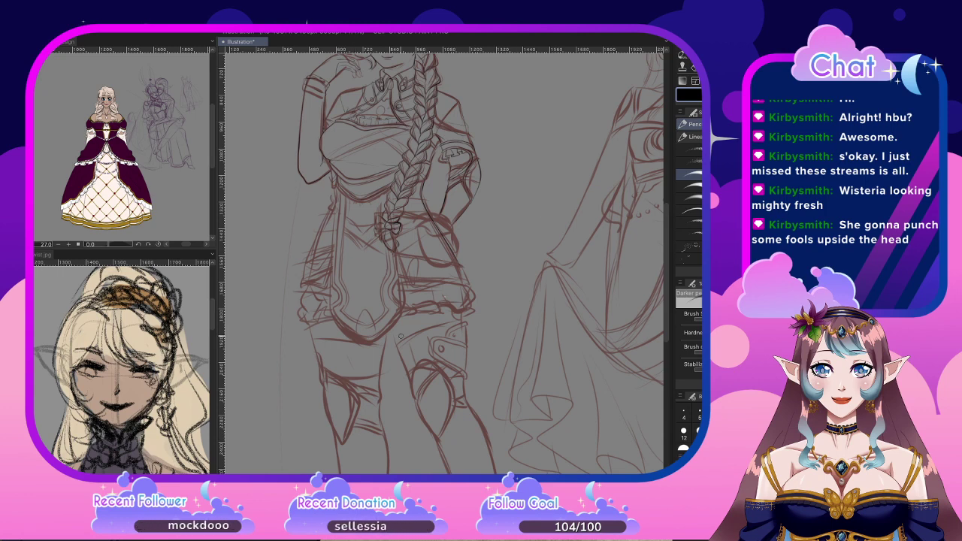
{"action": "scroll", "coordinate": [376, 157], "scroll_direction": "up", "scroll_amount": 5}
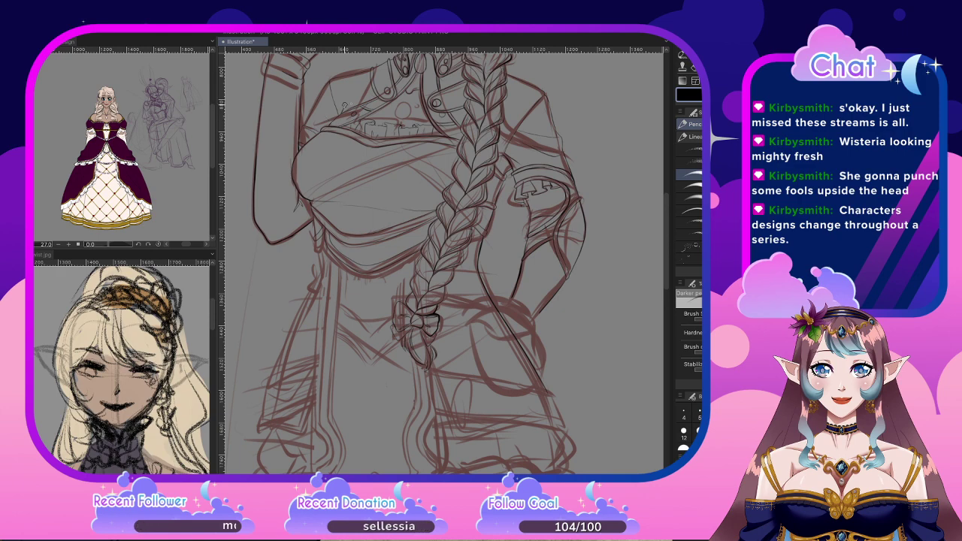
{"action": "scroll", "coordinate": [455, 247], "scroll_direction": "down", "scroll_amount": 6}
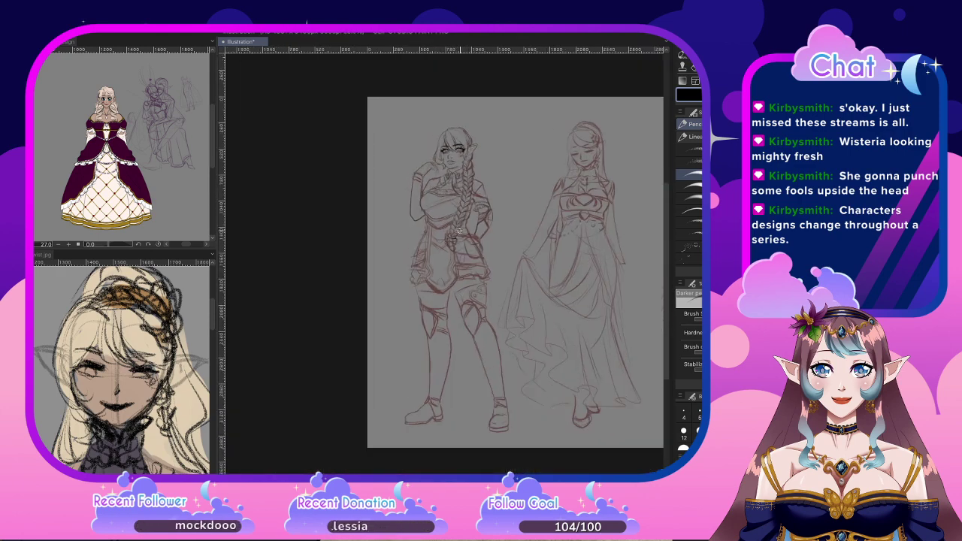
{"action": "scroll", "coordinate": [463, 229], "scroll_direction": "up", "scroll_amount": 2}
{"action": "scroll", "coordinate": [463, 229], "scroll_direction": "up", "scroll_amount": 1}
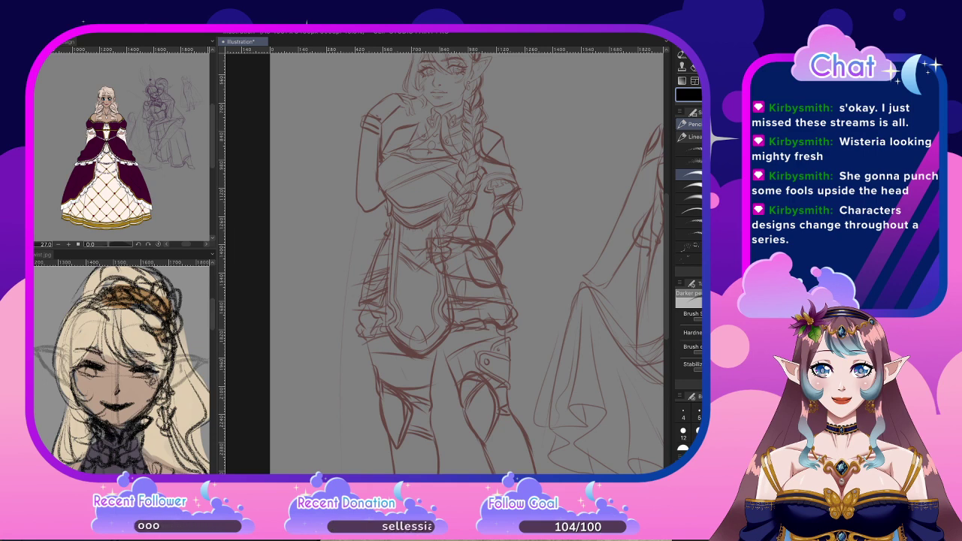
{"action": "key", "text": "e"}
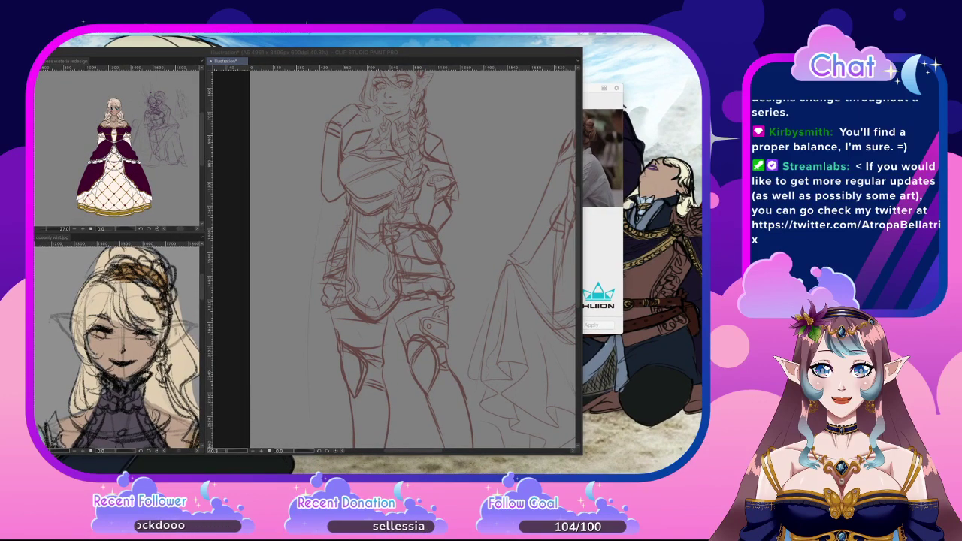
{"action": "left_click", "coordinate": [323, 60]}
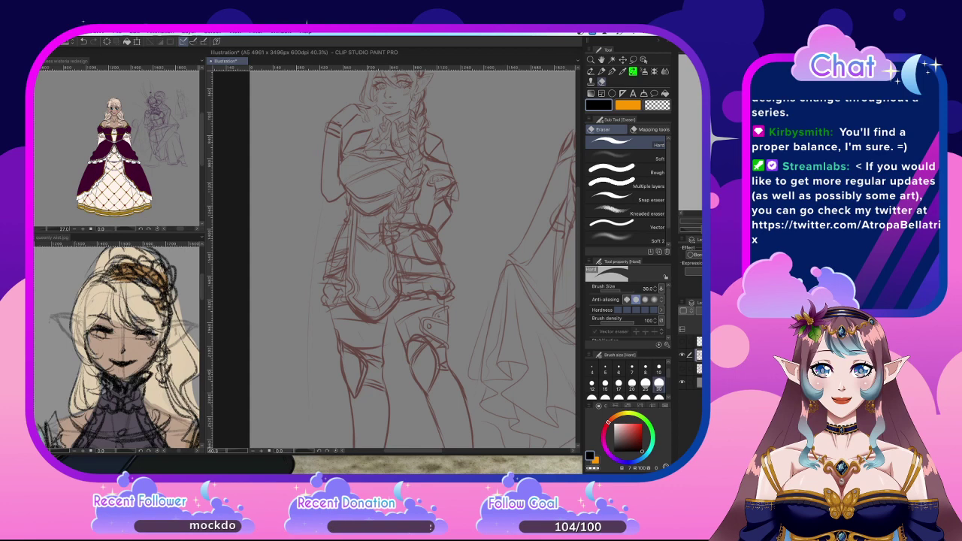
{"action": "key", "text": "super+Tab"}
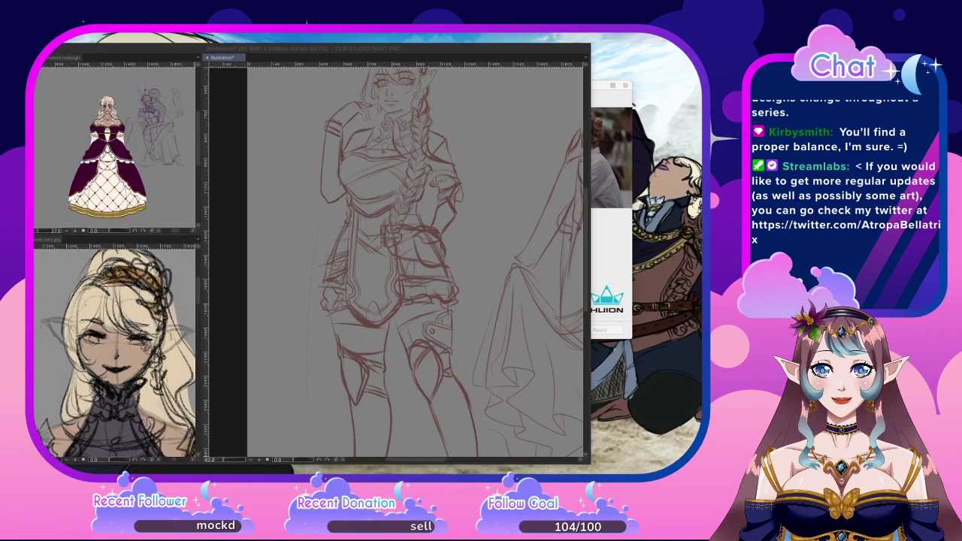
{"action": "left_click", "coordinate": [245, 47]}
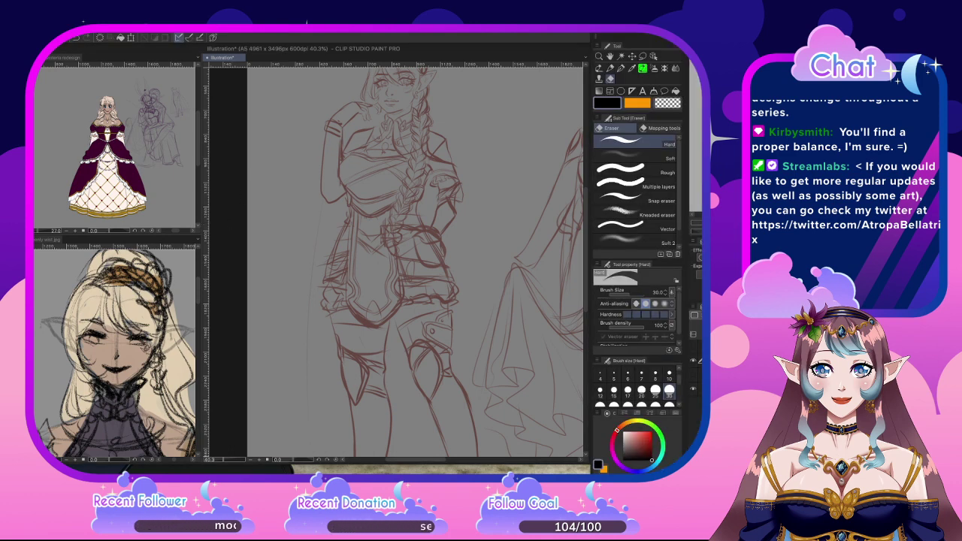
{"action": "left_click", "coordinate": [282, 35]}
{"action": "mouse_move", "coordinate": [314, 85]}
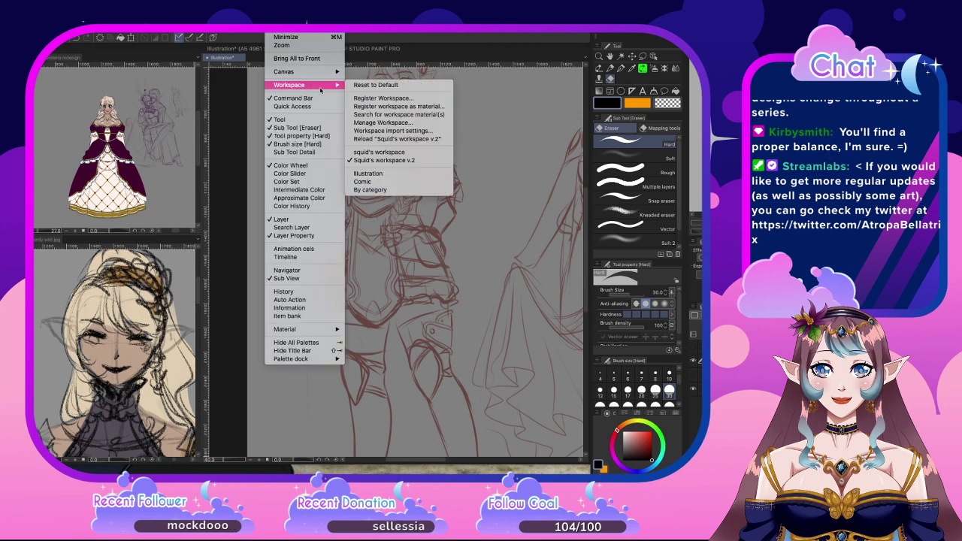
{"action": "left_click", "coordinate": [404, 140]}
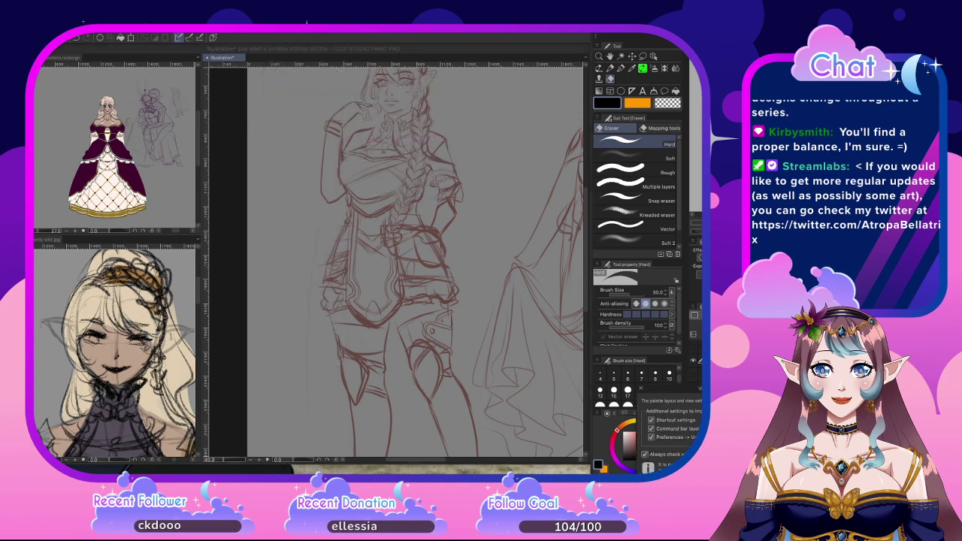
{"action": "key", "text": "Return"}
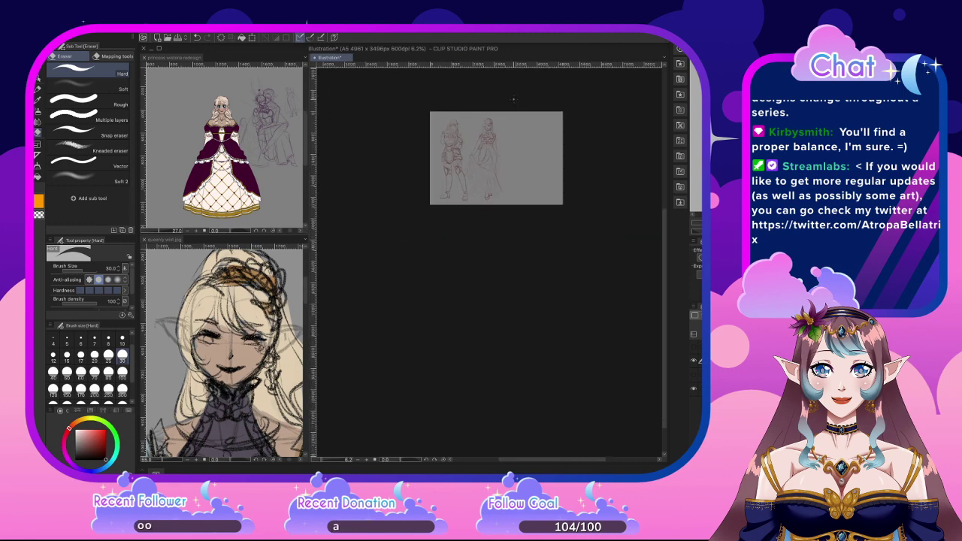
Close the two reference canvases, the princess redesign and the portrait JPG, keeping only the illustration open
{"action": "left_click", "coordinate": [143, 239]}
{"action": "left_click", "coordinate": [145, 58]}
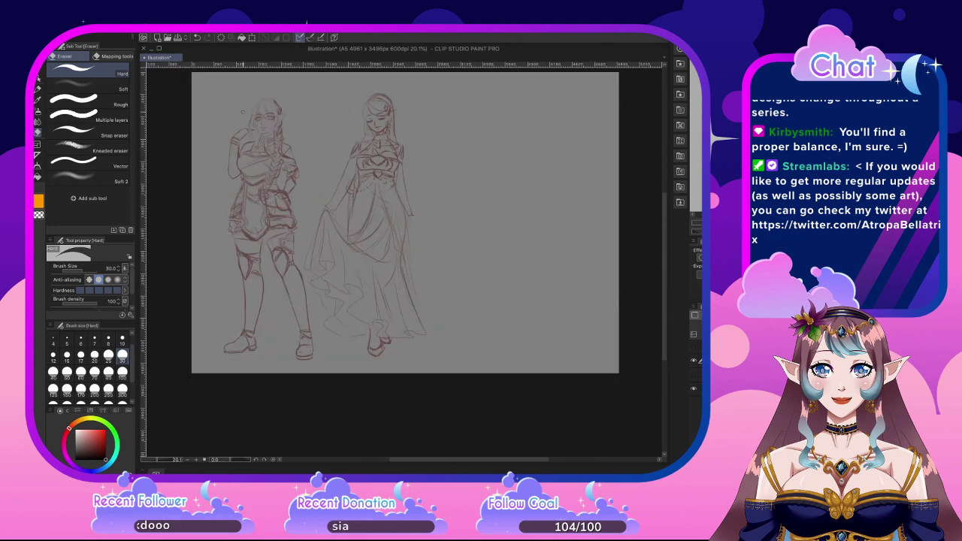
Examine the proportions of both sketched figures, focusing on the braided elf's torso
{"action": "scroll", "coordinate": [195, 189], "scroll_direction": "up", "scroll_amount": 1}
{"action": "scroll", "coordinate": [194, 190], "scroll_direction": "up", "scroll_amount": 1}
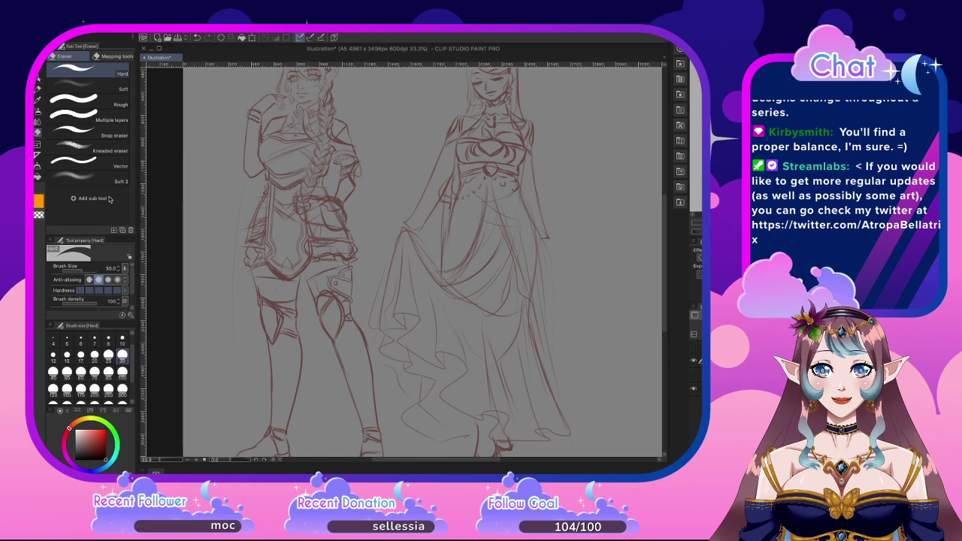
{"action": "scroll", "coordinate": [420, 259], "scroll_direction": "down", "scroll_amount": 3}
{"action": "scroll", "coordinate": [420, 259], "scroll_direction": "up", "scroll_amount": 4}
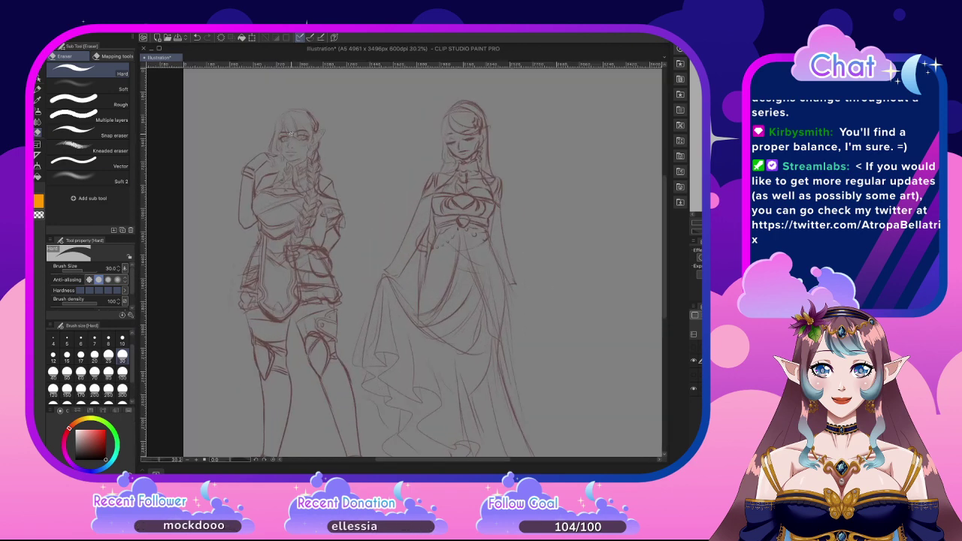
{"action": "scroll", "coordinate": [259, 179], "scroll_direction": "up", "scroll_amount": 2}
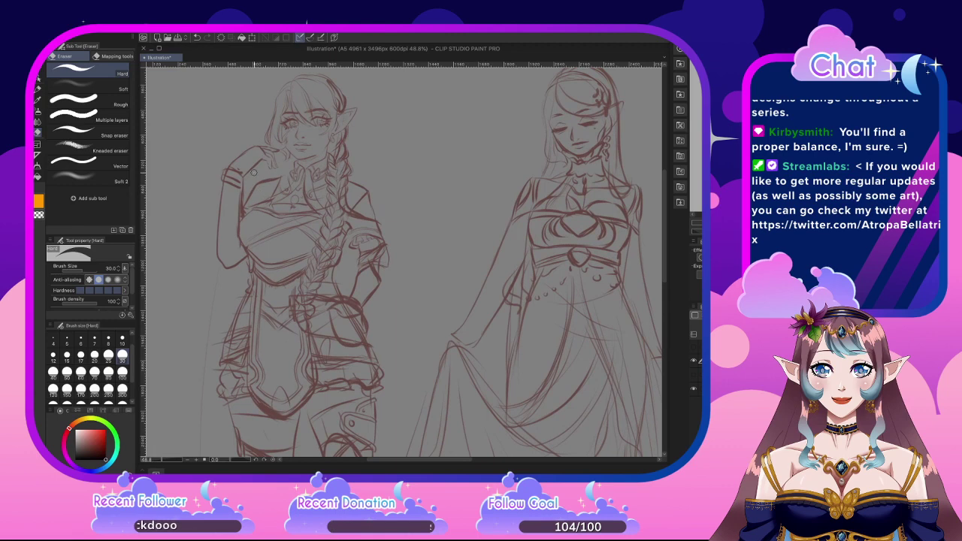
{"action": "scroll", "coordinate": [255, 179], "scroll_direction": "up", "scroll_amount": 2}
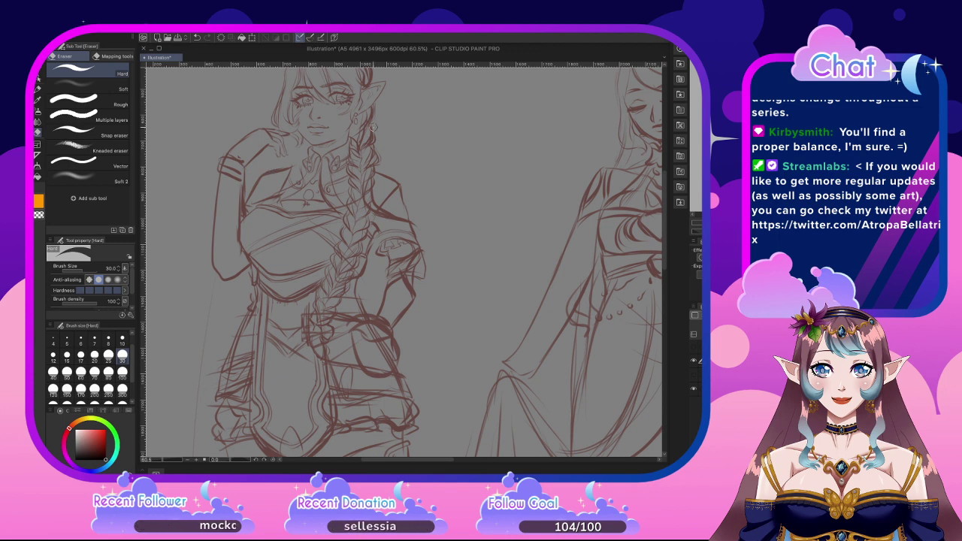
{"action": "scroll", "coordinate": [270, 170], "scroll_direction": "down", "scroll_amount": 2}
{"action": "scroll", "coordinate": [336, 207], "scroll_direction": "up", "scroll_amount": 2}
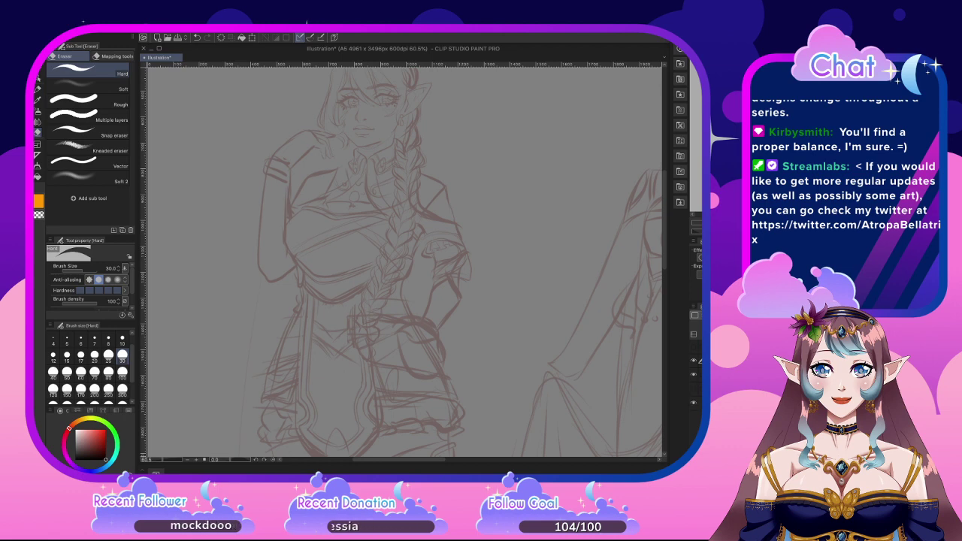
Try to outline the braided elf's chest in black with the Darker pencil at brush size 5
{"action": "left_click", "coordinate": [38, 88]}
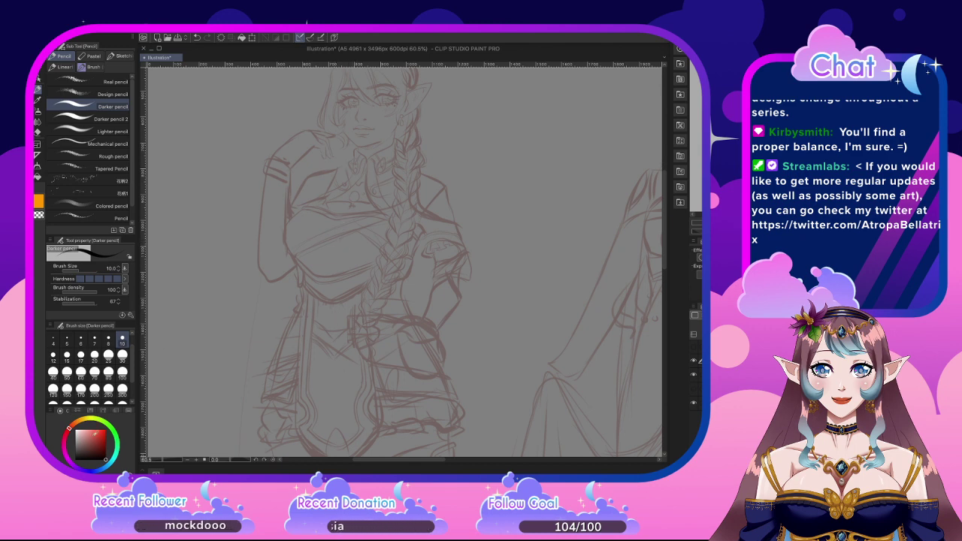
{"action": "left_click", "coordinate": [67, 340]}
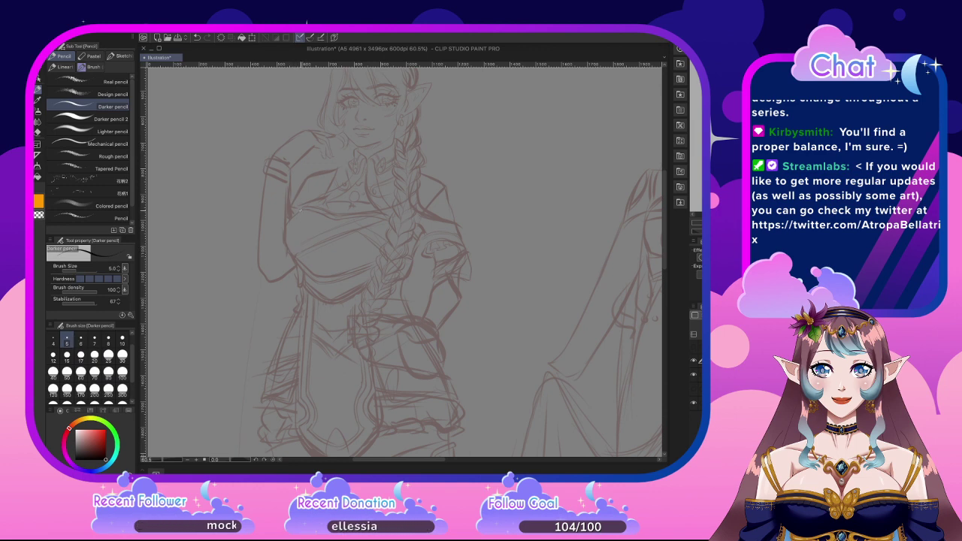
{"action": "left_click_drag", "start_coordinate": [298, 210], "coordinate": [286, 225]}
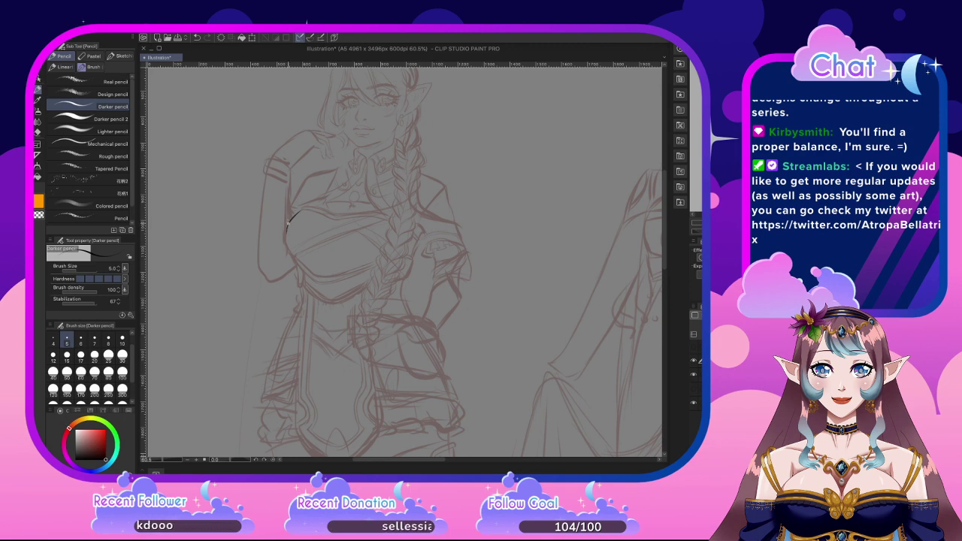
{"action": "left_click_drag", "start_coordinate": [298, 213], "coordinate": [288, 247]}
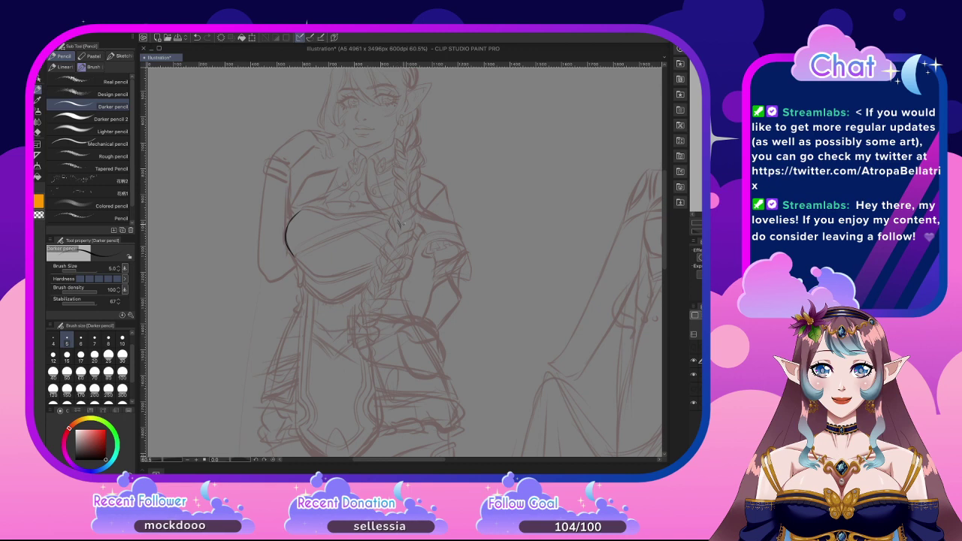
{"action": "scroll", "coordinate": [338, 240], "scroll_direction": "up", "scroll_amount": 4}
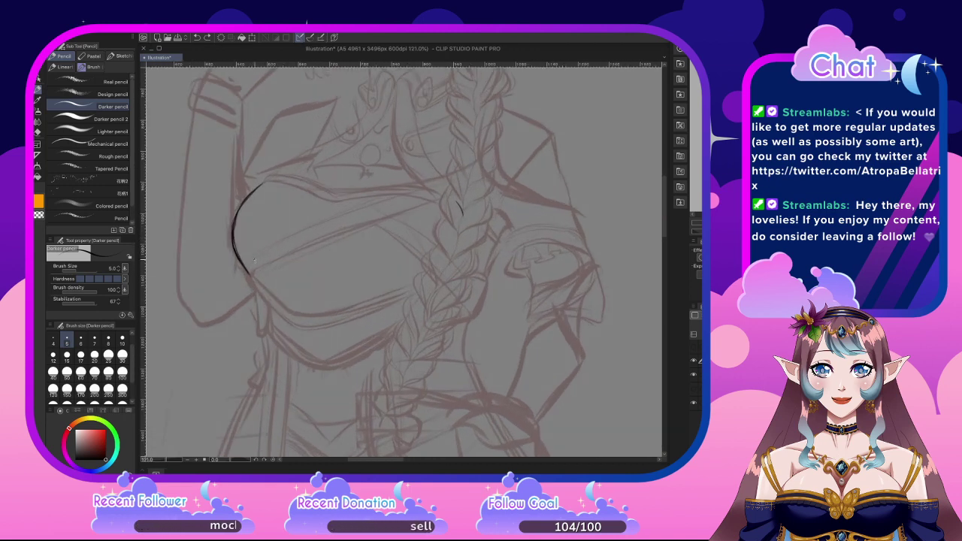
{"action": "mouse_move", "coordinate": [236, 248]}
{"action": "left_mouse_down"}
{"action": "mouse_move", "coordinate": [308, 326]}
{"action": "mouse_move", "coordinate": [302, 320]}
{"action": "mouse_move", "coordinate": [423, 293]}
{"action": "mouse_move", "coordinate": [452, 273]}
{"action": "mouse_move", "coordinate": [462, 225]}
{"action": "left_mouse_up"}
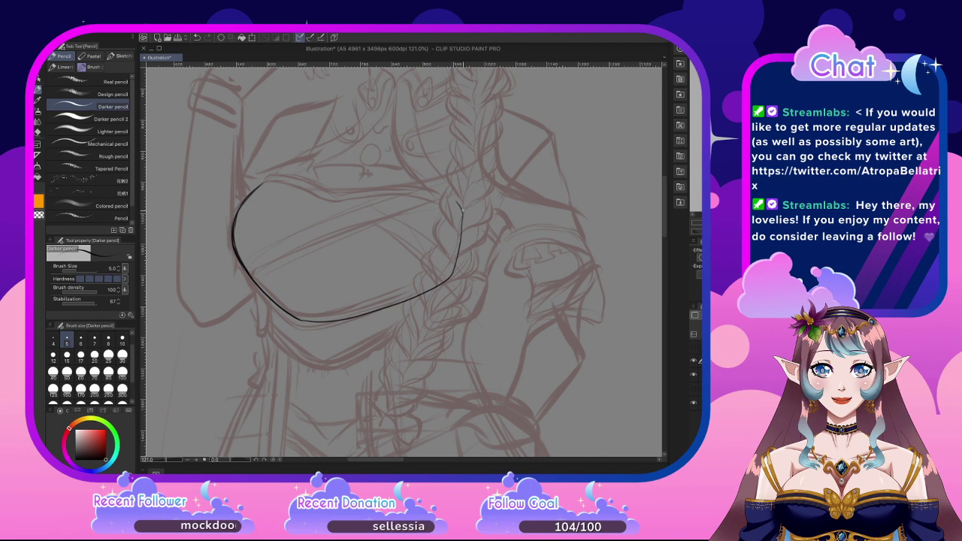
Undo the black outline strokes drawn around the braided elf's chest
{"action": "key", "text": "ctrl+minus"}
{"action": "key", "text": "ctrl+minus"}
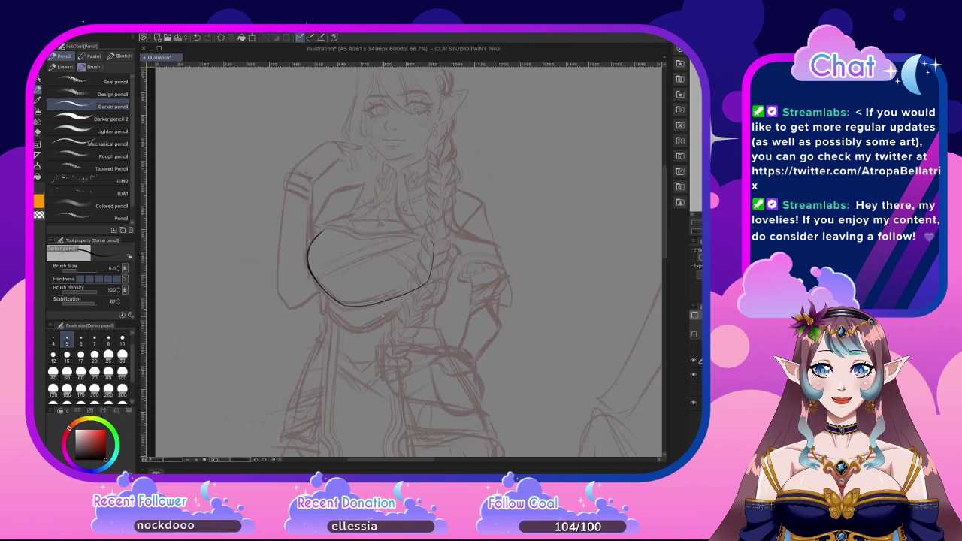
{"action": "key", "text": "ctrl+z"}
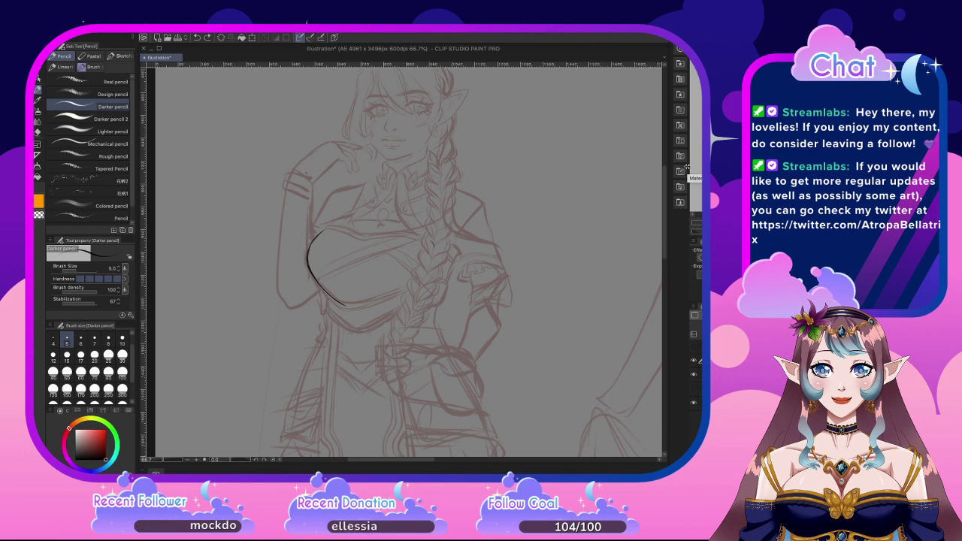
{"action": "scroll", "coordinate": [330, 188], "scroll_direction": "up", "scroll_amount": 3}
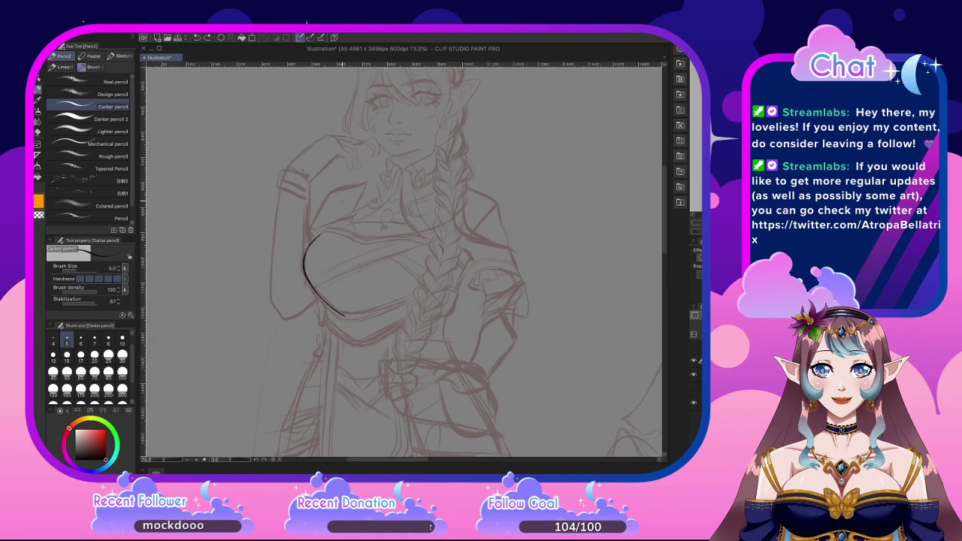
{"action": "scroll", "coordinate": [331, 187], "scroll_direction": "up", "scroll_amount": 1}
{"action": "key", "text": "ctrl+z"}
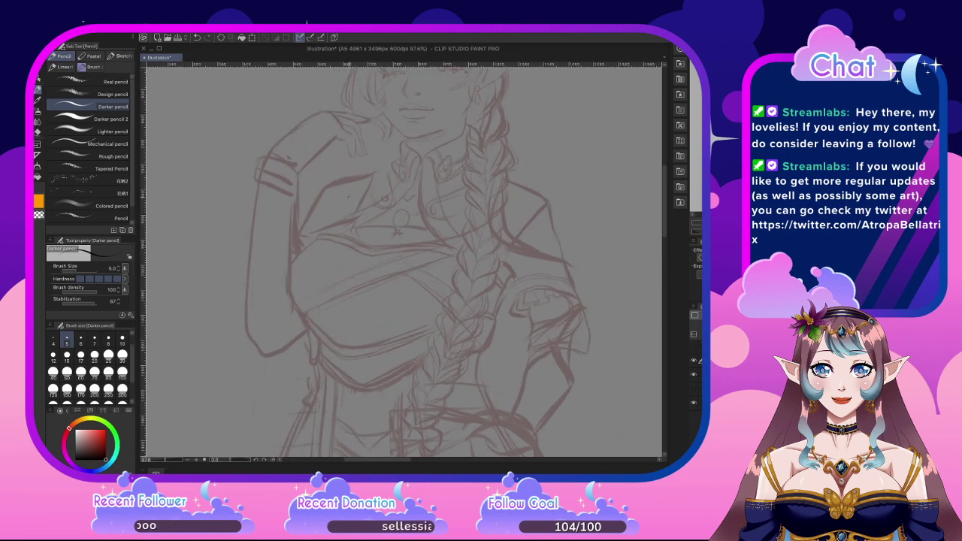
Show the body construction sketch layer to compare the anatomy with the clothed figures
{"action": "scroll", "coordinate": [356, 192], "scroll_direction": "down", "scroll_amount": 5}
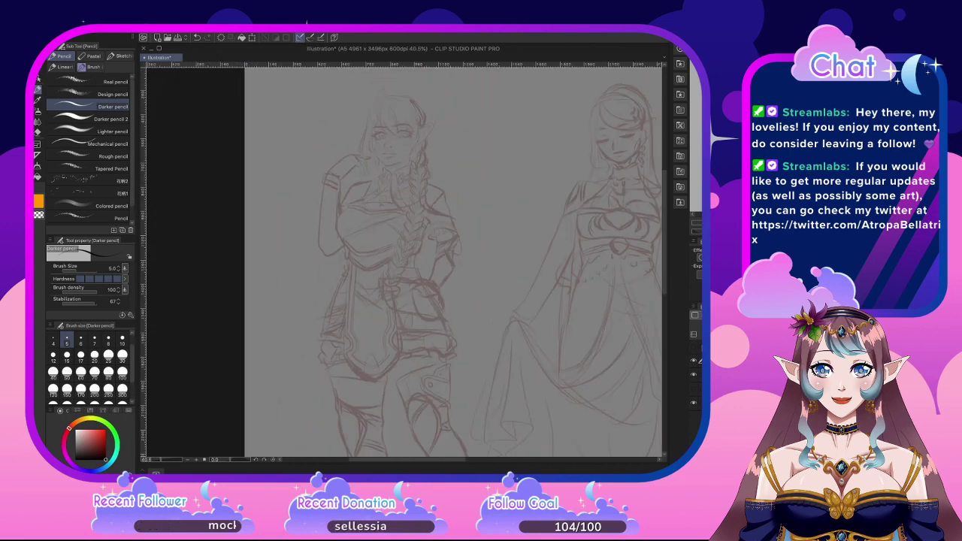
{"action": "left_click", "coordinate": [692, 388]}
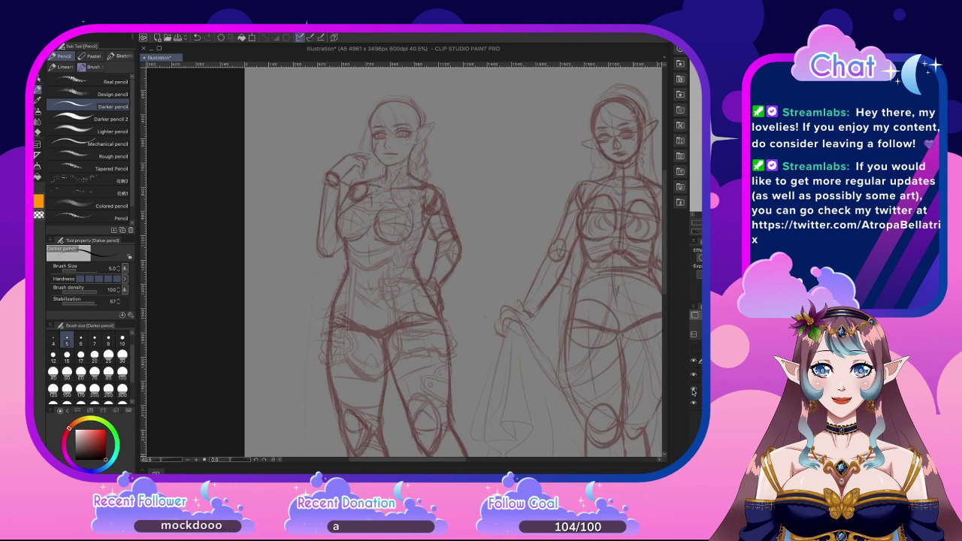
{"action": "left_click", "coordinate": [692, 388]}
{"action": "left_click", "coordinate": [692, 389]}
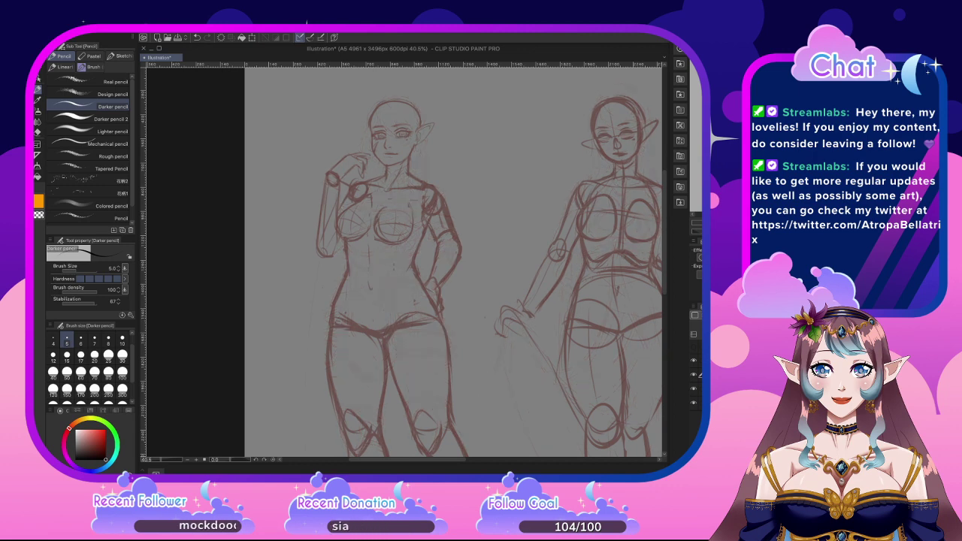
{"action": "scroll", "coordinate": [379, 187], "scroll_direction": "up", "scroll_amount": 2}
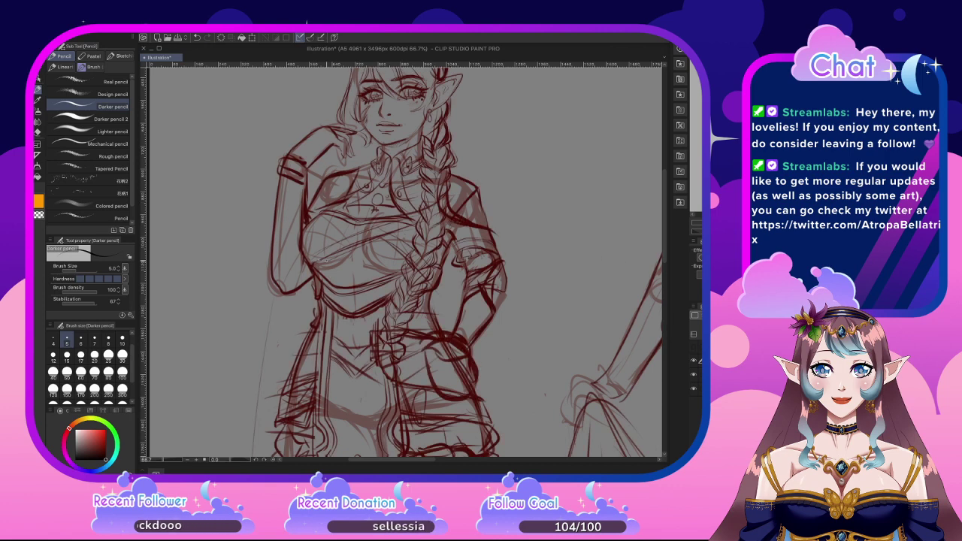
Erase the long braid across the elf's shoulder and torso with the Hard eraser at brush size 30
{"action": "left_click", "coordinate": [37, 132]}
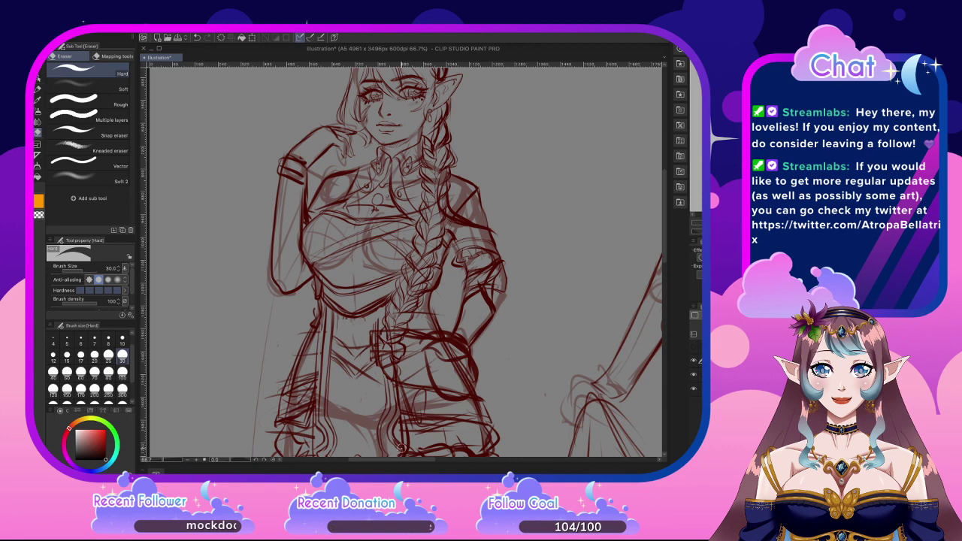
{"action": "left_click_drag", "start_coordinate": [426, 140], "coordinate": [450, 111]}
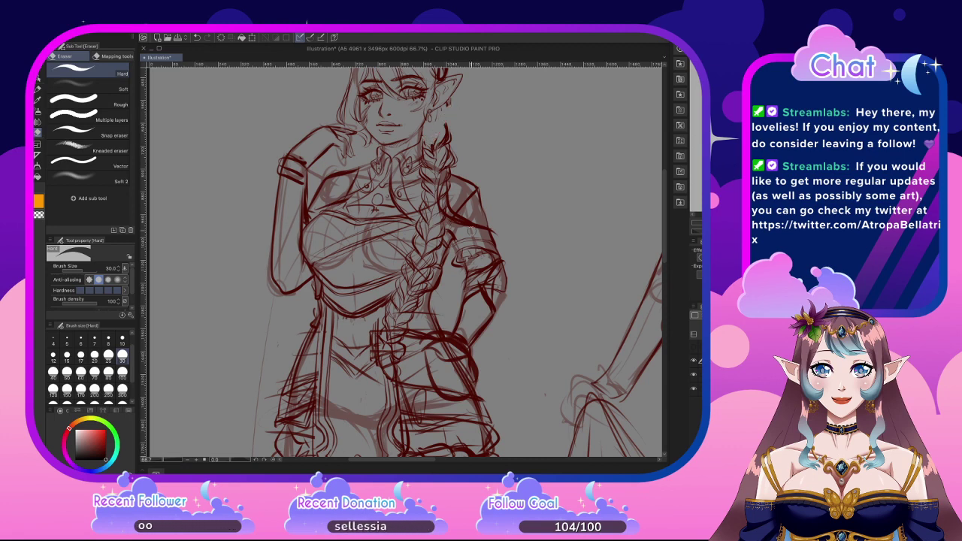
{"action": "mouse_move", "coordinate": [445, 150]}
{"action": "left_mouse_down"}
{"action": "mouse_move", "coordinate": [442, 126]}
{"action": "mouse_move", "coordinate": [427, 159]}
{"action": "mouse_move", "coordinate": [449, 138]}
{"action": "mouse_move", "coordinate": [453, 161]}
{"action": "mouse_move", "coordinate": [440, 113]}
{"action": "mouse_move", "coordinate": [422, 183]}
{"action": "mouse_move", "coordinate": [451, 167]}
{"action": "mouse_move", "coordinate": [422, 197]}
{"action": "mouse_move", "coordinate": [380, 330]}
{"action": "mouse_move", "coordinate": [384, 361]}
{"action": "mouse_move", "coordinate": [375, 350]}
{"action": "mouse_move", "coordinate": [394, 353]}
{"action": "mouse_move", "coordinate": [387, 364]}
{"action": "mouse_move", "coordinate": [379, 329]}
{"action": "mouse_move", "coordinate": [380, 351]}
{"action": "mouse_move", "coordinate": [389, 354]}
{"action": "mouse_move", "coordinate": [402, 321]}
{"action": "mouse_move", "coordinate": [402, 344]}
{"action": "mouse_move", "coordinate": [388, 328]}
{"action": "mouse_move", "coordinate": [401, 291]}
{"action": "mouse_move", "coordinate": [387, 305]}
{"action": "mouse_move", "coordinate": [396, 288]}
{"action": "mouse_move", "coordinate": [401, 322]}
{"action": "mouse_move", "coordinate": [428, 259]}
{"action": "mouse_move", "coordinate": [418, 298]}
{"action": "mouse_move", "coordinate": [429, 251]}
{"action": "mouse_move", "coordinate": [413, 250]}
{"action": "mouse_move", "coordinate": [426, 228]}
{"action": "mouse_move", "coordinate": [416, 269]}
{"action": "mouse_move", "coordinate": [441, 204]}
{"action": "mouse_move", "coordinate": [433, 257]}
{"action": "left_mouse_up"}
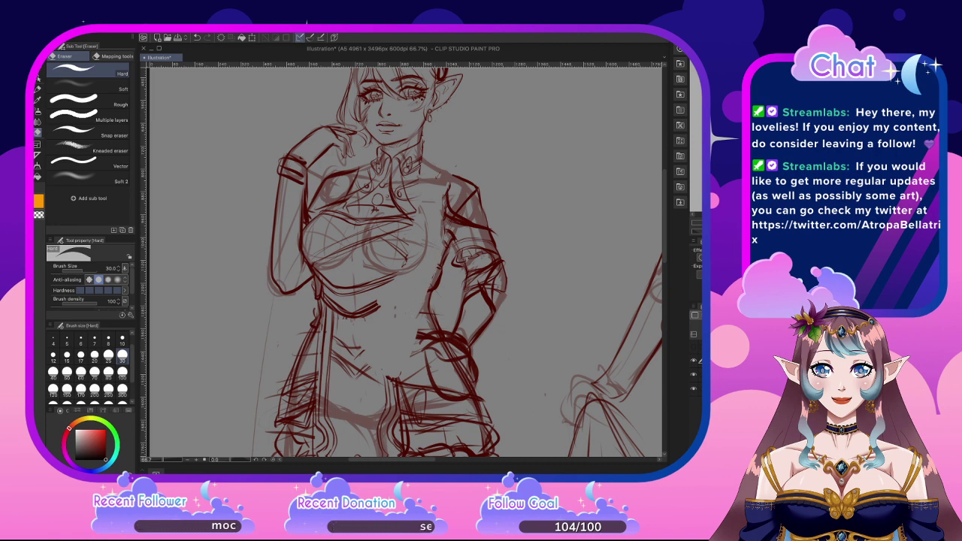
Open the recent file Main characters.jpg and look over the whole character lineup
{"action": "left_click", "coordinate": [113, 30]}
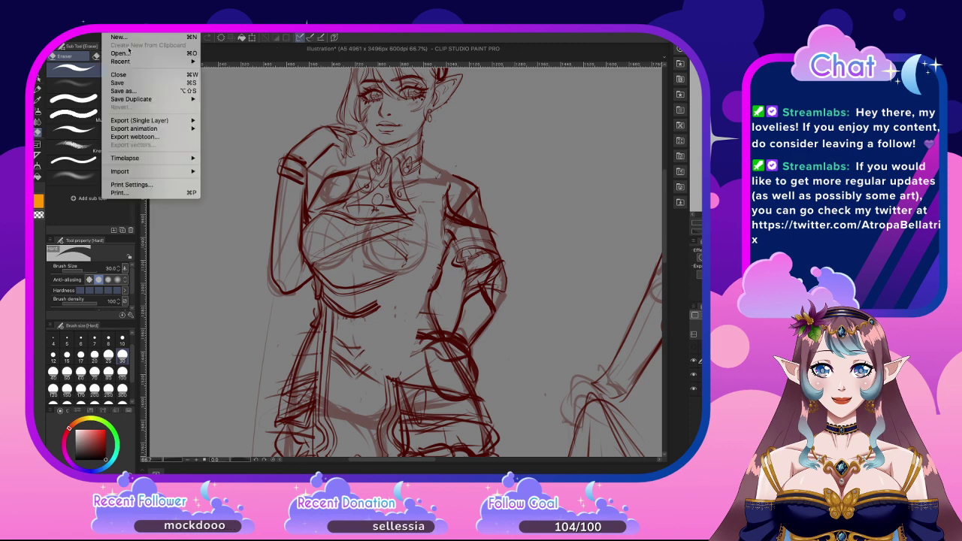
{"action": "mouse_move", "coordinate": [151, 61]}
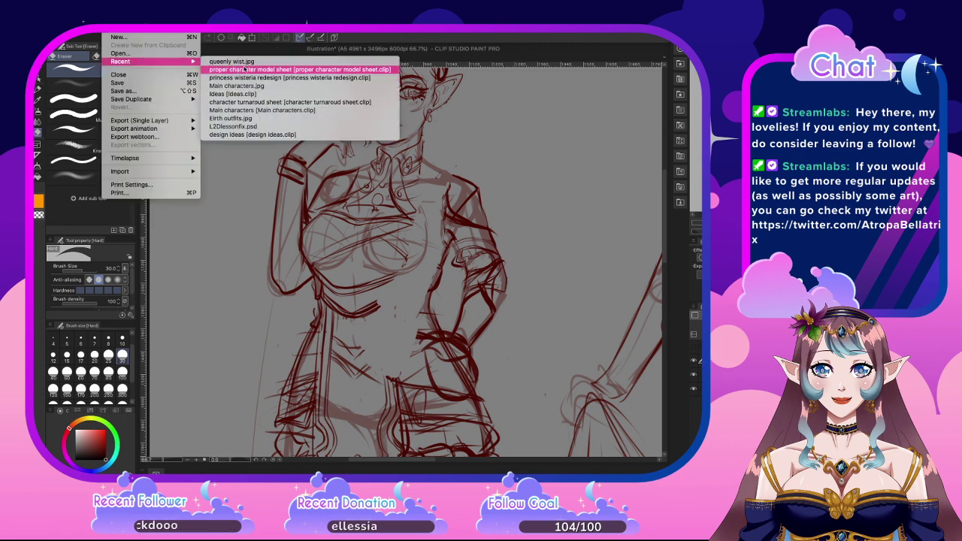
{"action": "left_click", "coordinate": [261, 88]}
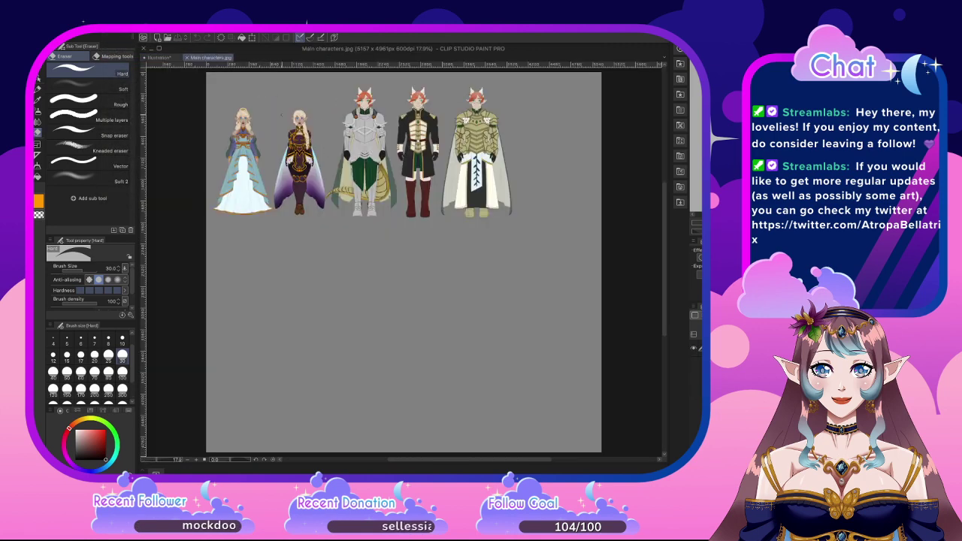
{"action": "key", "text": "ctrl+0"}
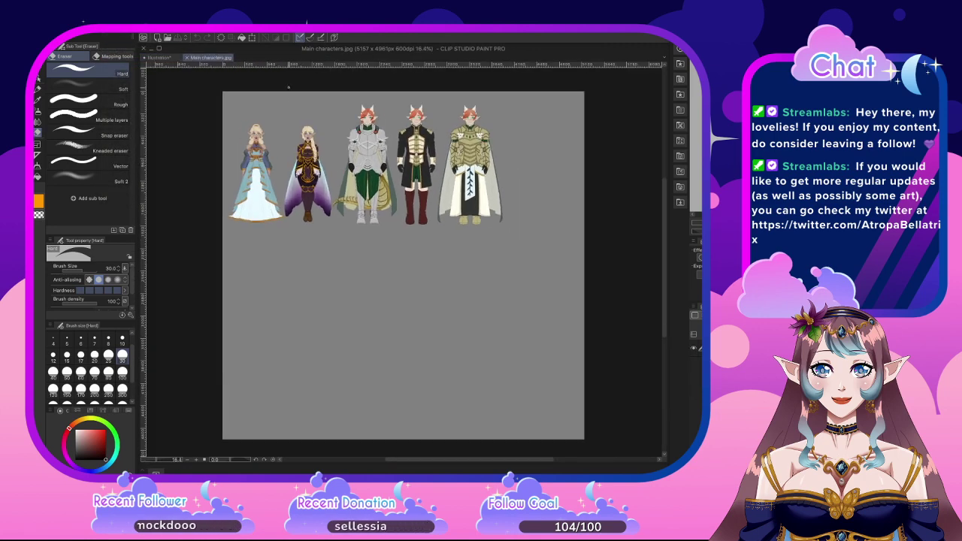
Open the recent file Main characters.clip as the character design reference
{"action": "left_click", "coordinate": [113, 31]}
{"action": "mouse_move", "coordinate": [150, 61]}
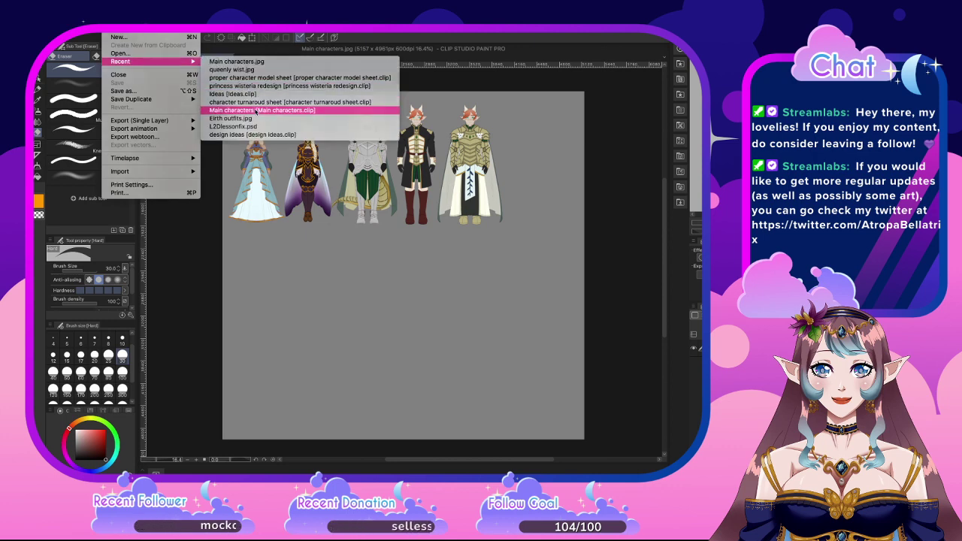
{"action": "left_click", "coordinate": [222, 63]}
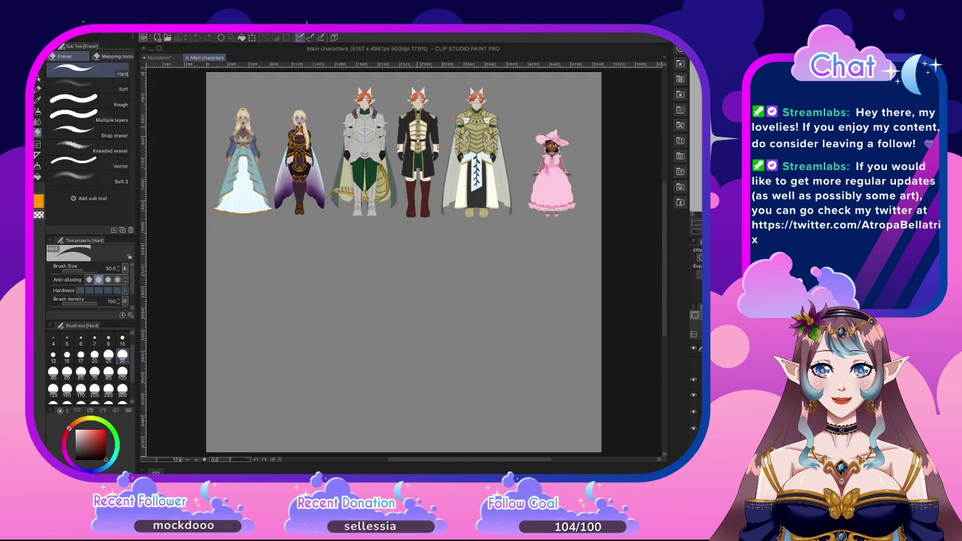
Examine the character lineup, inspecting the pink-dressed witch's face and outfit up close
{"action": "scroll", "coordinate": [306, 132], "scroll_direction": "down", "scroll_amount": 2}
{"action": "scroll", "coordinate": [306, 133], "scroll_direction": "up", "scroll_amount": 5}
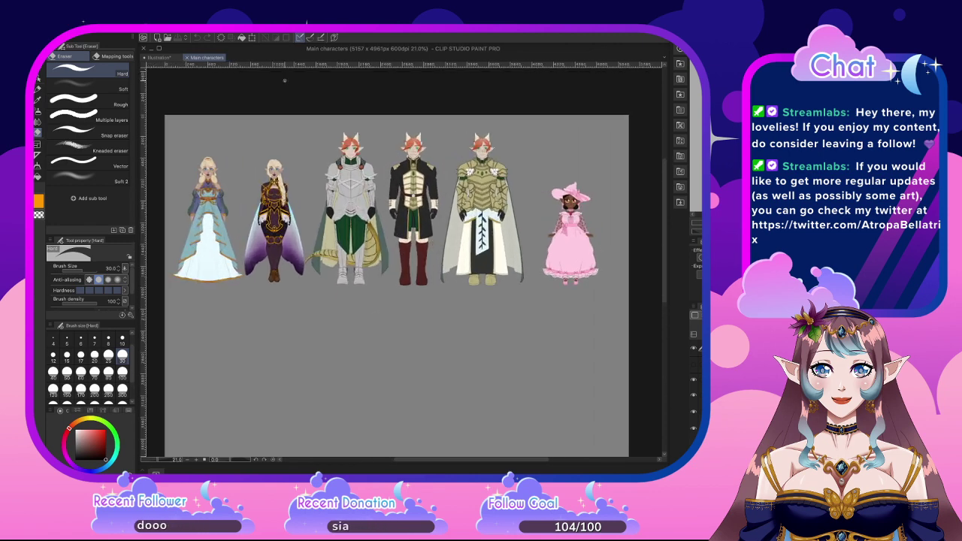
{"action": "scroll", "coordinate": [286, 176], "scroll_direction": "down", "scroll_amount": 2}
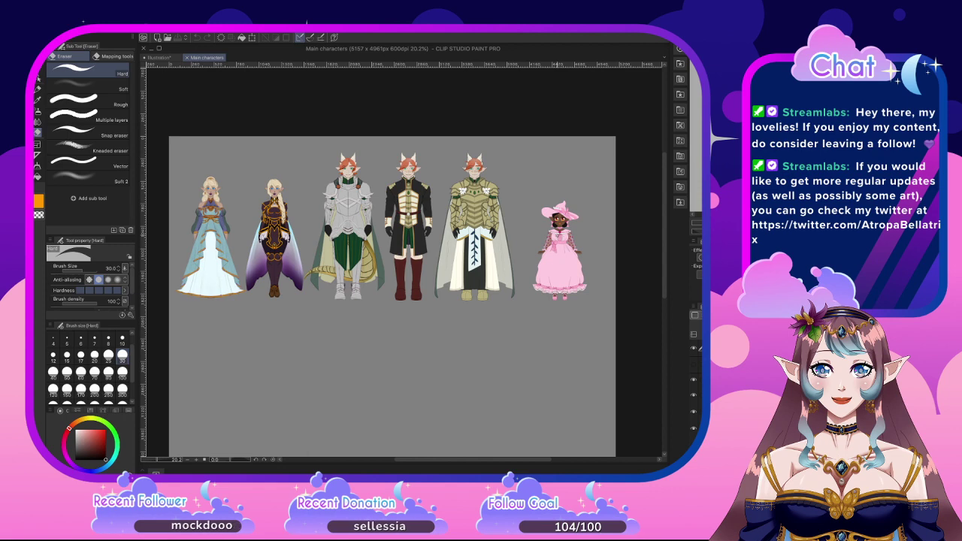
{"action": "scroll", "coordinate": [565, 247], "scroll_direction": "up", "scroll_amount": 4}
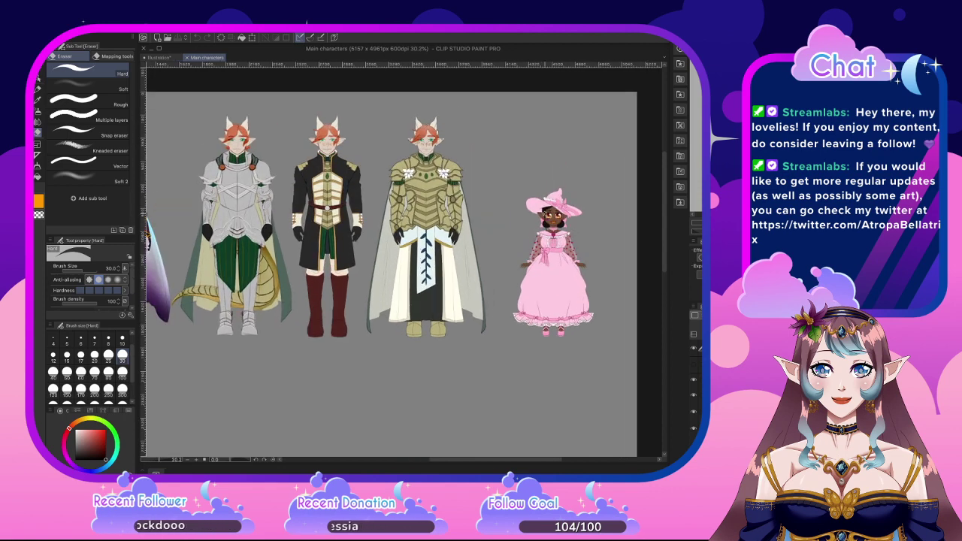
{"action": "scroll", "coordinate": [559, 214], "scroll_direction": "down", "scroll_amount": 1}
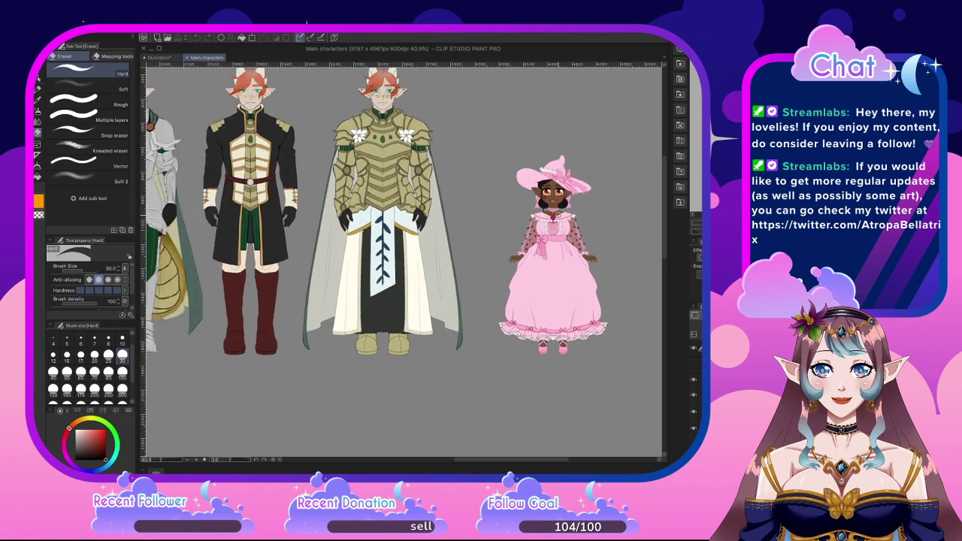
{"action": "scroll", "coordinate": [570, 188], "scroll_direction": "up", "scroll_amount": 2}
{"action": "scroll", "coordinate": [573, 233], "scroll_direction": "up", "scroll_amount": 1}
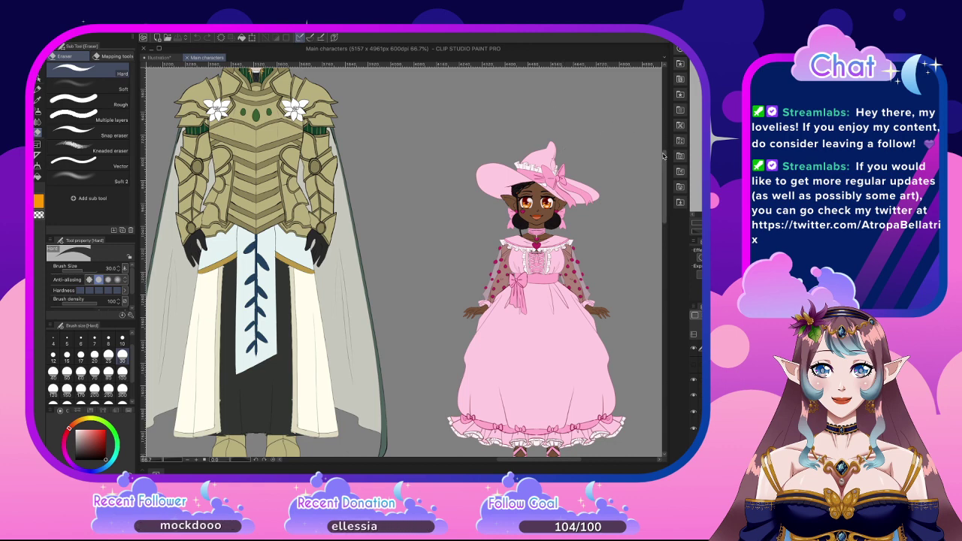
{"action": "mouse_move", "coordinate": [662, 153]}
{"action": "left_mouse_down"}
{"action": "mouse_move", "coordinate": [665, 170]}
{"action": "mouse_move", "coordinate": [665, 150]}
{"action": "left_mouse_up"}
{"action": "scroll", "coordinate": [598, 177], "scroll_direction": "up", "scroll_amount": 2}
{"action": "scroll", "coordinate": [518, 233], "scroll_direction": "up", "scroll_amount": 2}
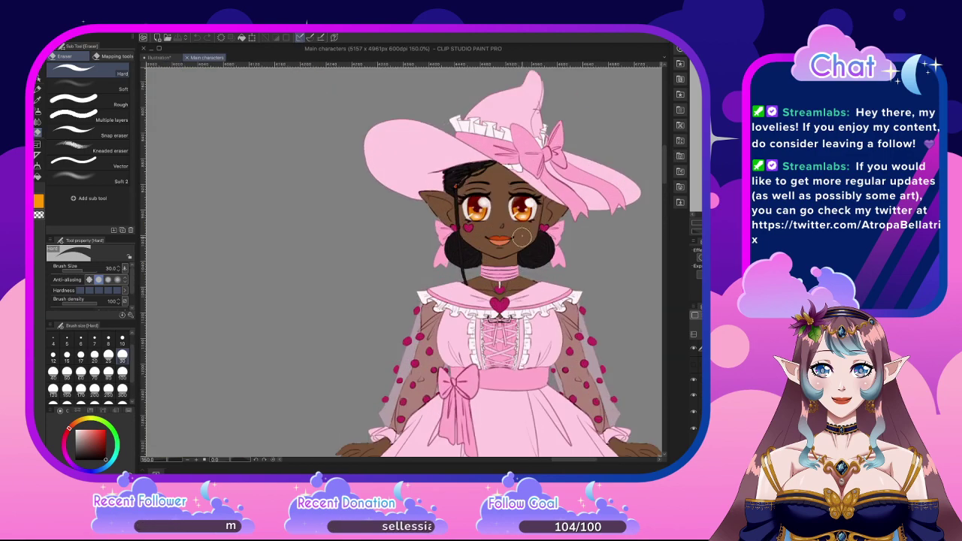
{"action": "scroll", "coordinate": [523, 223], "scroll_direction": "down", "scroll_amount": 4}
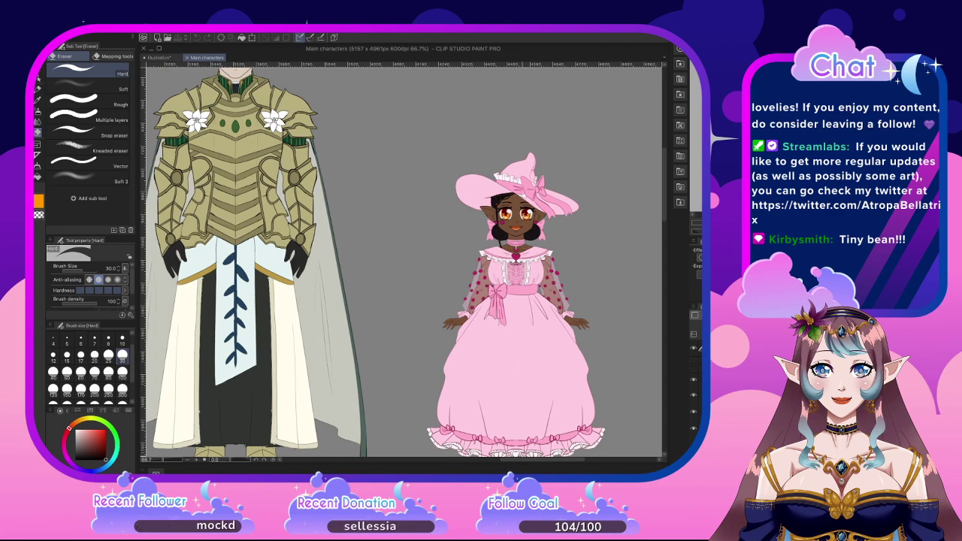
Compare the red-haired knight's outfits and the braided elf's design with the pink-dressed witch across the lineup
{"action": "left_click_drag", "start_coordinate": [522, 462], "coordinate": [430, 420]}
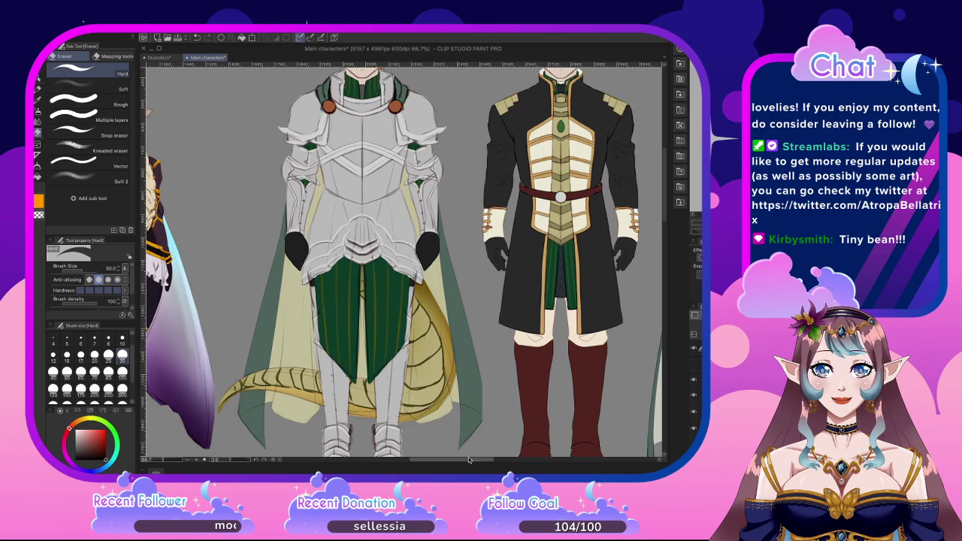
{"action": "left_click_drag", "start_coordinate": [468, 460], "coordinate": [570, 455]}
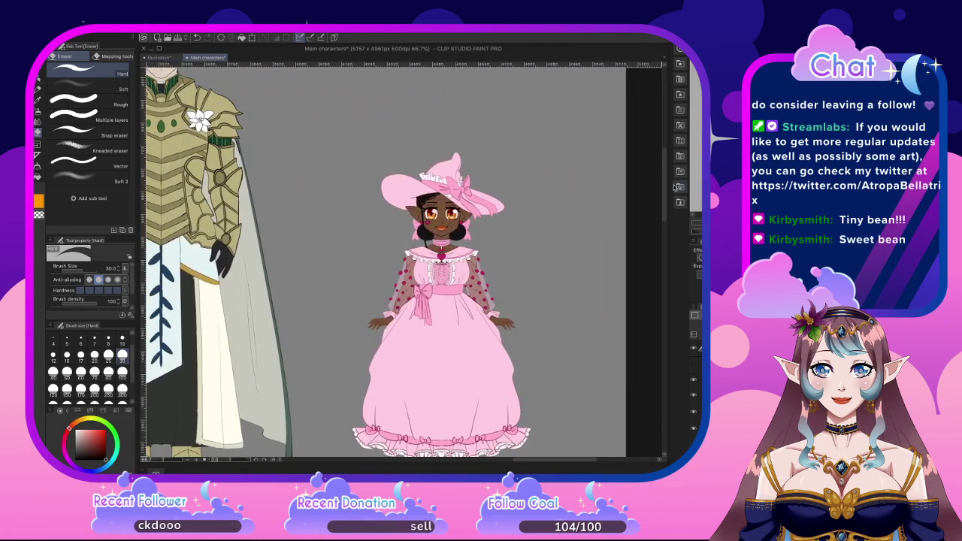
{"action": "scroll", "coordinate": [667, 185], "scroll_direction": "down", "scroll_amount": 1}
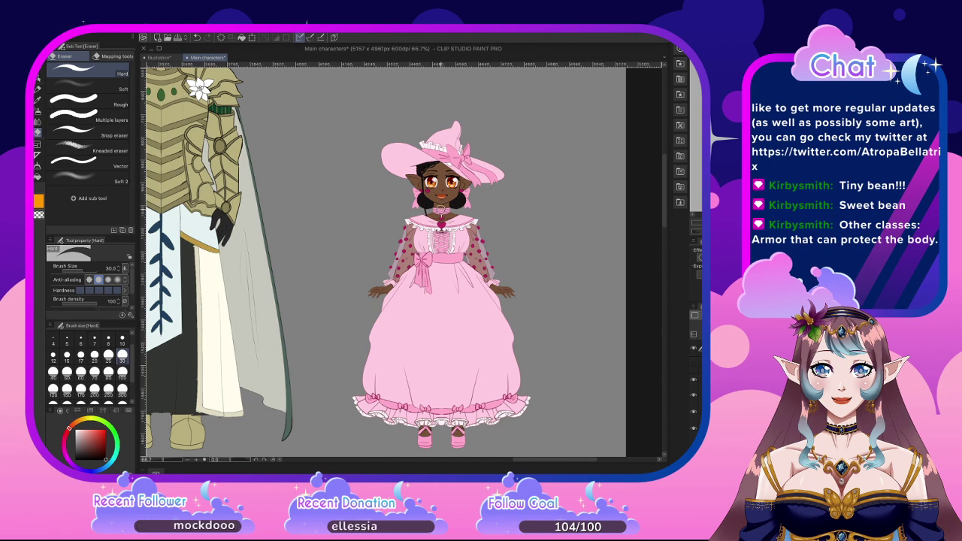
{"action": "scroll", "coordinate": [429, 194], "scroll_direction": "down", "scroll_amount": 3}
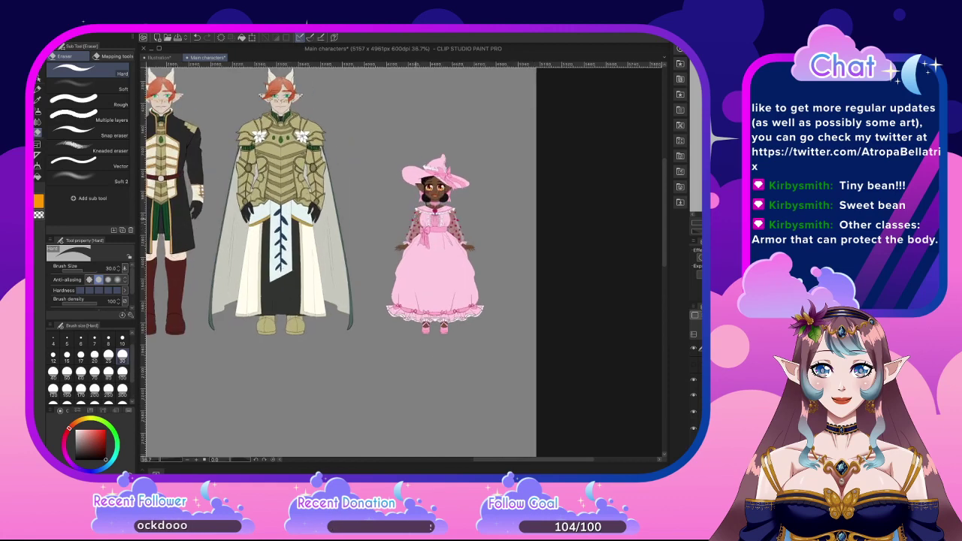
{"action": "scroll", "coordinate": [305, 230], "scroll_direction": "down", "scroll_amount": 5}
{"action": "scroll", "coordinate": [305, 230], "scroll_direction": "up", "scroll_amount": 3}
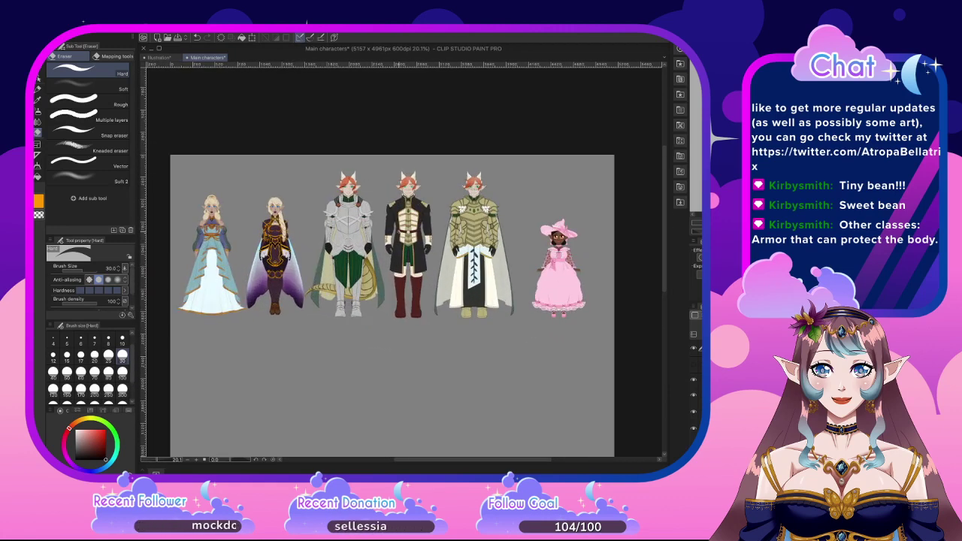
{"action": "scroll", "coordinate": [314, 265], "scroll_direction": "up", "scroll_amount": 3}
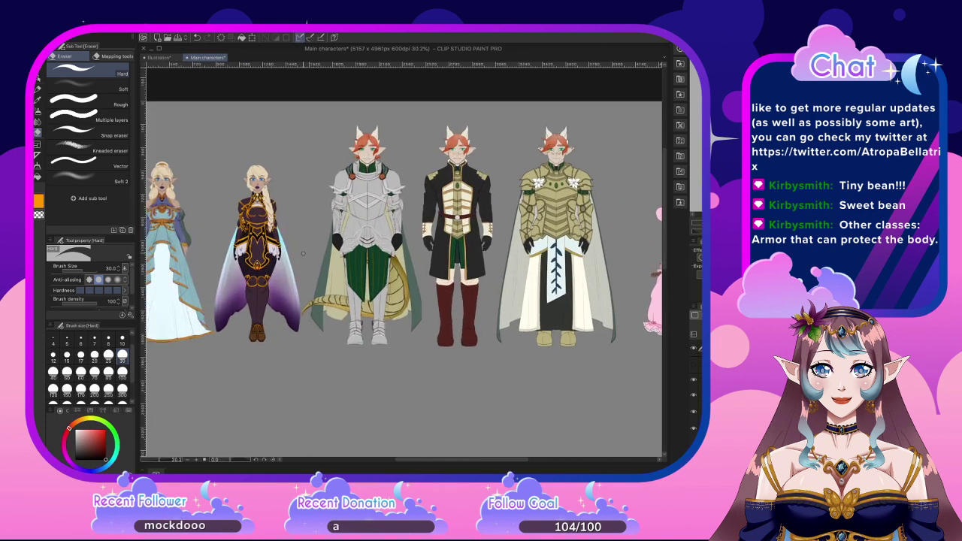
{"action": "scroll", "coordinate": [421, 265], "scroll_direction": "down", "scroll_amount": 1}
{"action": "scroll", "coordinate": [489, 264], "scroll_direction": "up", "scroll_amount": 2}
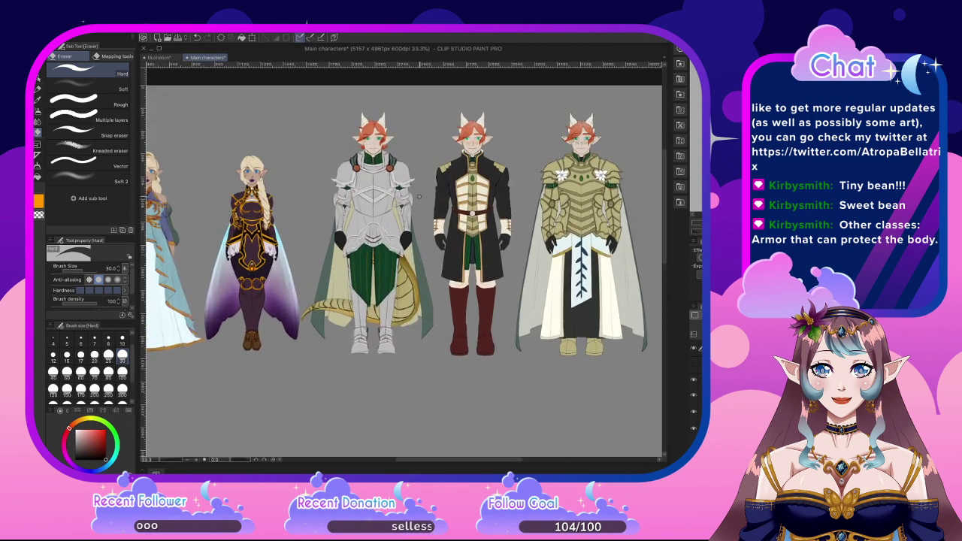
{"action": "scroll", "coordinate": [489, 265], "scroll_direction": "down", "scroll_amount": 4}
{"action": "scroll", "coordinate": [518, 198], "scroll_direction": "up", "scroll_amount": 3}
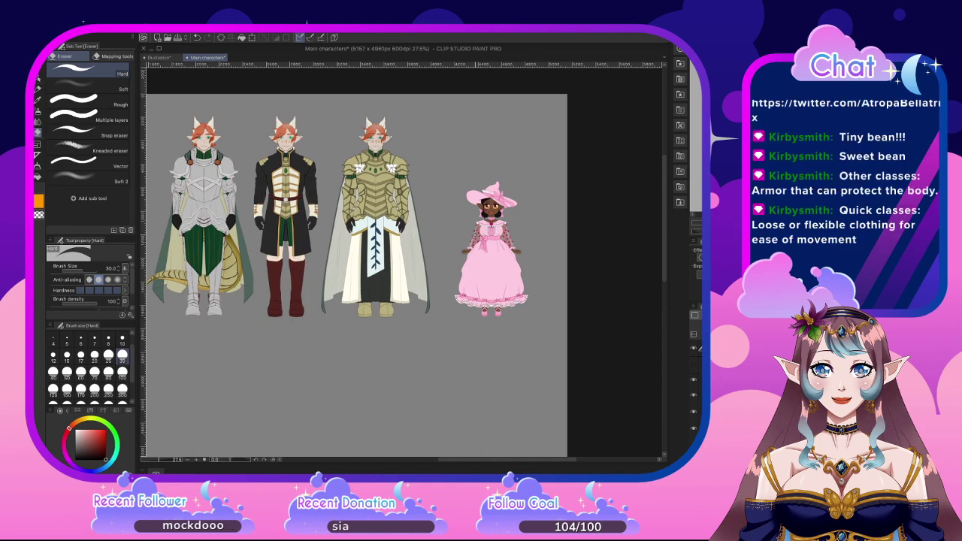
{"action": "scroll", "coordinate": [496, 225], "scroll_direction": "up", "scroll_amount": 2}
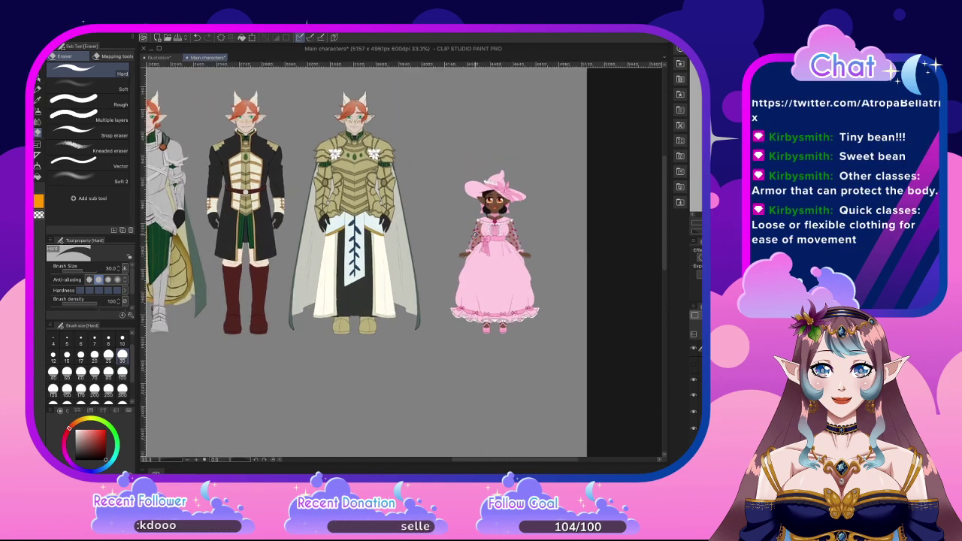
{"action": "scroll", "coordinate": [496, 225], "scroll_direction": "down", "scroll_amount": 1}
{"action": "scroll", "coordinate": [496, 226], "scroll_direction": "up", "scroll_amount": 1}
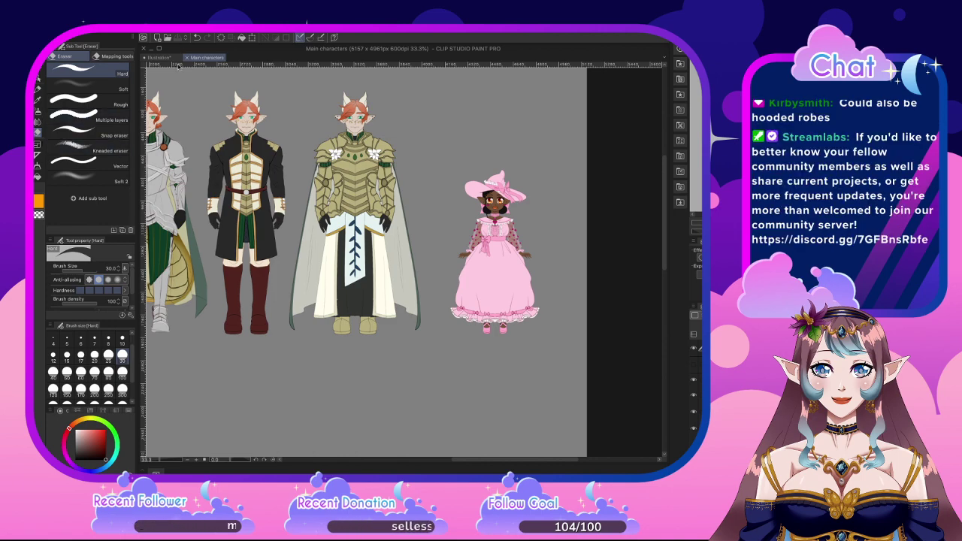
Return to the Illustration canvas and erase the clothing lines along the braided elf's waist and outer hip with the Hard eraser
{"action": "left_click", "coordinate": [159, 58]}
{"action": "scroll", "coordinate": [346, 242], "scroll_direction": "down", "scroll_amount": 2}
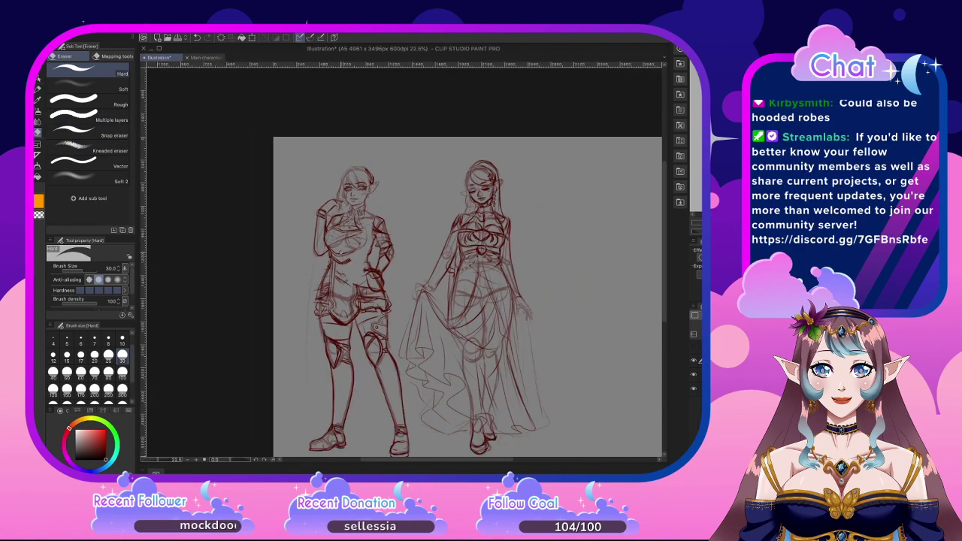
{"action": "scroll", "coordinate": [351, 263], "scroll_direction": "up", "scroll_amount": 4}
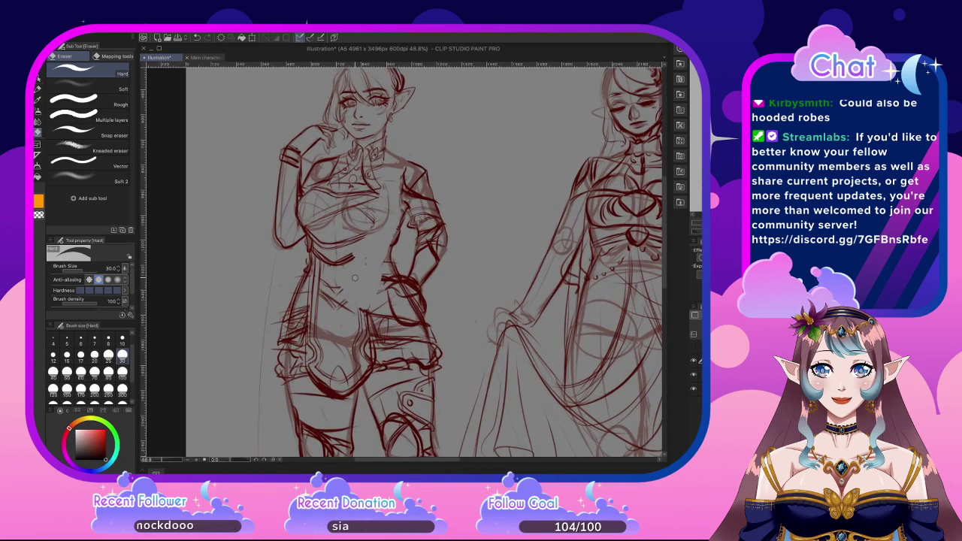
{"action": "left_click_drag", "start_coordinate": [316, 273], "coordinate": [316, 331]}
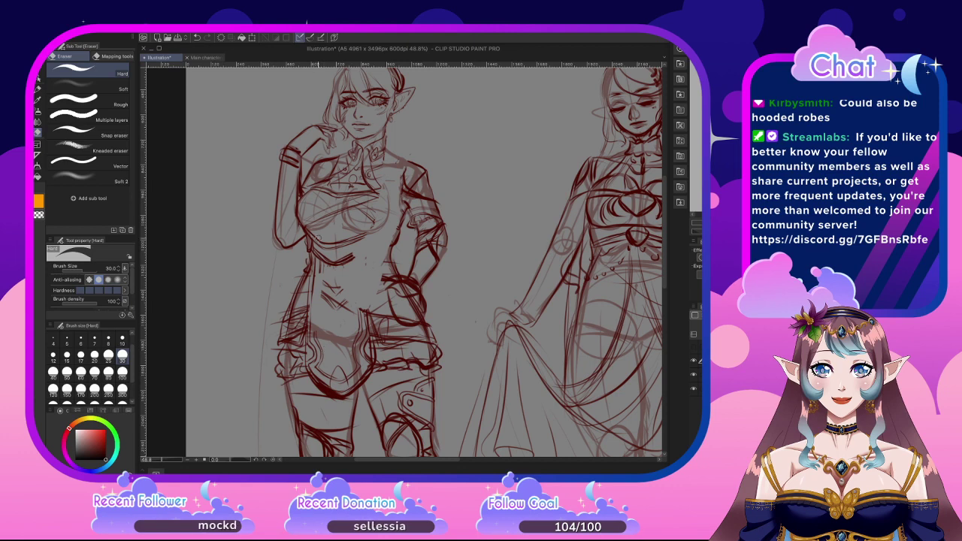
{"action": "left_click_drag", "start_coordinate": [317, 247], "coordinate": [302, 319]}
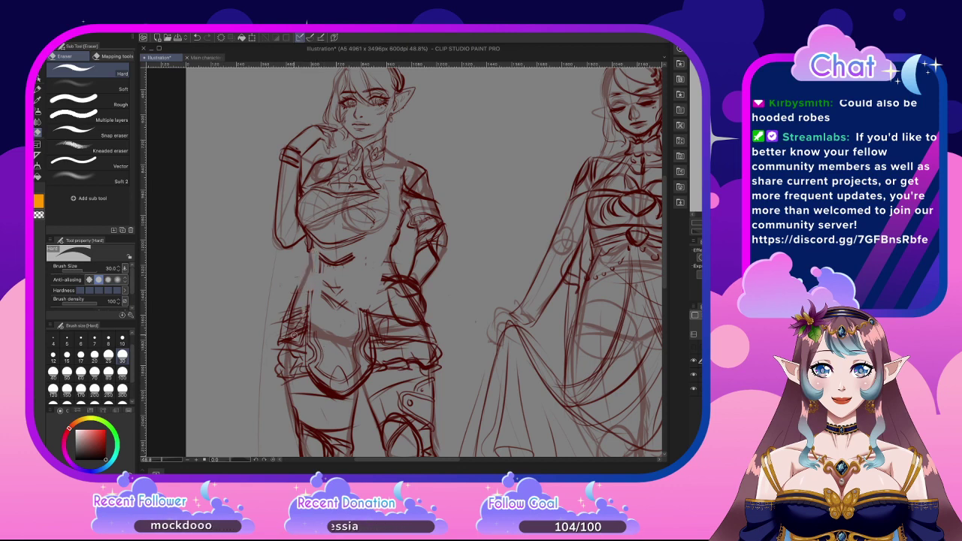
{"action": "mouse_move", "coordinate": [323, 256]}
{"action": "left_mouse_down"}
{"action": "mouse_move", "coordinate": [305, 325]}
{"action": "mouse_move", "coordinate": [314, 273]}
{"action": "mouse_move", "coordinate": [279, 359]}
{"action": "mouse_move", "coordinate": [295, 314]}
{"action": "mouse_move", "coordinate": [279, 297]}
{"action": "left_mouse_up"}
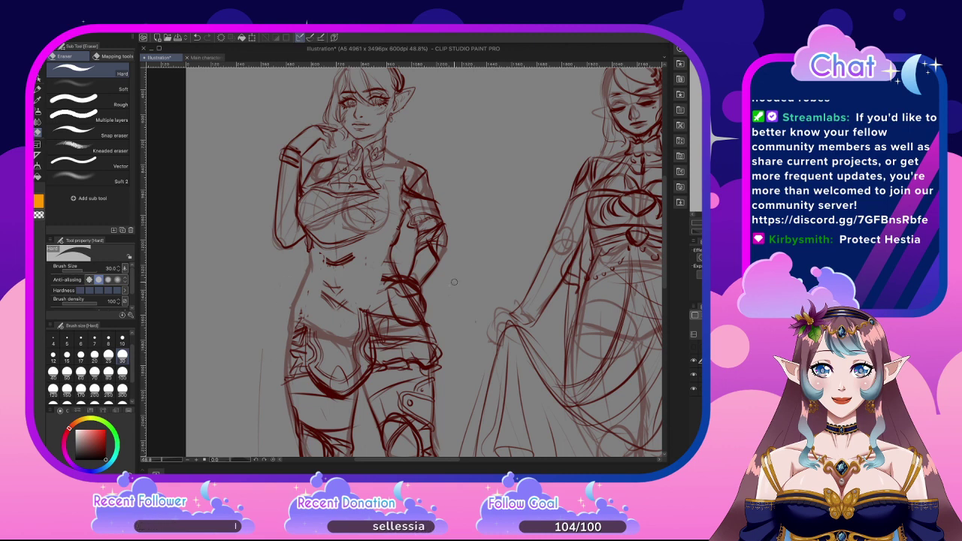
Set the eraser size to 50 and erase the elf's clothing over the chest, raised arm, belly and front of the hips
{"action": "left_click", "coordinate": [67, 371]}
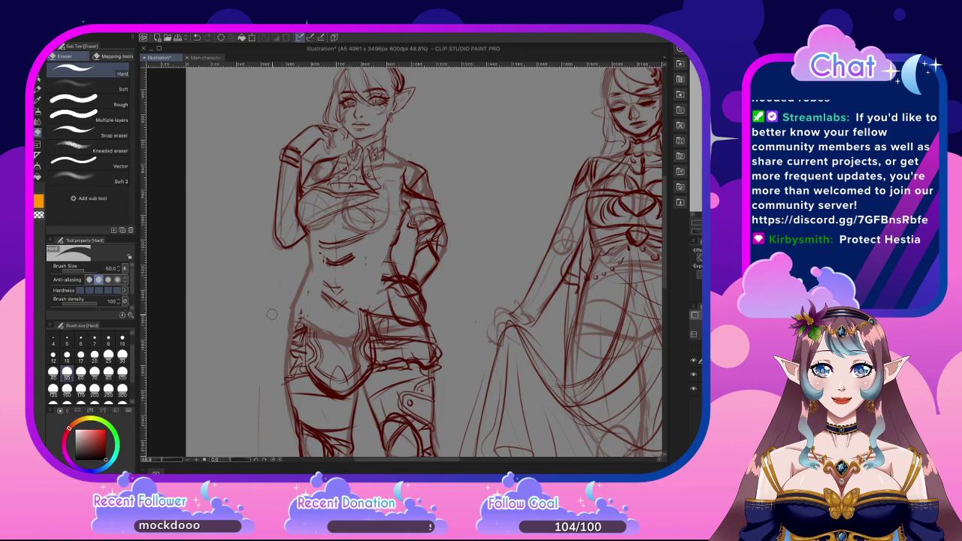
{"action": "mouse_move", "coordinate": [284, 290]}
{"action": "left_mouse_down"}
{"action": "mouse_move", "coordinate": [308, 279]}
{"action": "mouse_move", "coordinate": [284, 388]}
{"action": "mouse_move", "coordinate": [330, 285]}
{"action": "mouse_move", "coordinate": [333, 260]}
{"action": "mouse_move", "coordinate": [316, 256]}
{"action": "mouse_move", "coordinate": [310, 214]}
{"action": "mouse_move", "coordinate": [304, 225]}
{"action": "mouse_move", "coordinate": [301, 216]}
{"action": "mouse_move", "coordinate": [326, 179]}
{"action": "mouse_move", "coordinate": [311, 186]}
{"action": "mouse_move", "coordinate": [314, 175]}
{"action": "mouse_move", "coordinate": [294, 176]}
{"action": "mouse_move", "coordinate": [315, 140]}
{"action": "mouse_move", "coordinate": [326, 145]}
{"action": "mouse_move", "coordinate": [315, 130]}
{"action": "mouse_move", "coordinate": [280, 195]}
{"action": "mouse_move", "coordinate": [279, 247]}
{"action": "mouse_move", "coordinate": [280, 234]}
{"action": "mouse_move", "coordinate": [284, 265]}
{"action": "mouse_move", "coordinate": [302, 282]}
{"action": "mouse_move", "coordinate": [272, 165]}
{"action": "mouse_move", "coordinate": [314, 128]}
{"action": "mouse_move", "coordinate": [331, 133]}
{"action": "mouse_move", "coordinate": [346, 154]}
{"action": "mouse_move", "coordinate": [338, 151]}
{"action": "mouse_move", "coordinate": [379, 138]}
{"action": "mouse_move", "coordinate": [339, 155]}
{"action": "mouse_move", "coordinate": [326, 178]}
{"action": "mouse_move", "coordinate": [341, 155]}
{"action": "mouse_move", "coordinate": [375, 153]}
{"action": "mouse_move", "coordinate": [326, 202]}
{"action": "mouse_move", "coordinate": [367, 182]}
{"action": "mouse_move", "coordinate": [351, 183]}
{"action": "mouse_move", "coordinate": [317, 269]}
{"action": "mouse_move", "coordinate": [360, 223]}
{"action": "mouse_move", "coordinate": [338, 299]}
{"action": "mouse_move", "coordinate": [320, 285]}
{"action": "mouse_move", "coordinate": [299, 335]}
{"action": "mouse_move", "coordinate": [290, 273]}
{"action": "mouse_move", "coordinate": [283, 291]}
{"action": "mouse_move", "coordinate": [322, 252]}
{"action": "mouse_move", "coordinate": [365, 297]}
{"action": "mouse_move", "coordinate": [320, 382]}
{"action": "mouse_move", "coordinate": [284, 384]}
{"action": "mouse_move", "coordinate": [350, 396]}
{"action": "mouse_move", "coordinate": [336, 380]}
{"action": "mouse_move", "coordinate": [340, 388]}
{"action": "mouse_move", "coordinate": [366, 349]}
{"action": "left_mouse_up"}
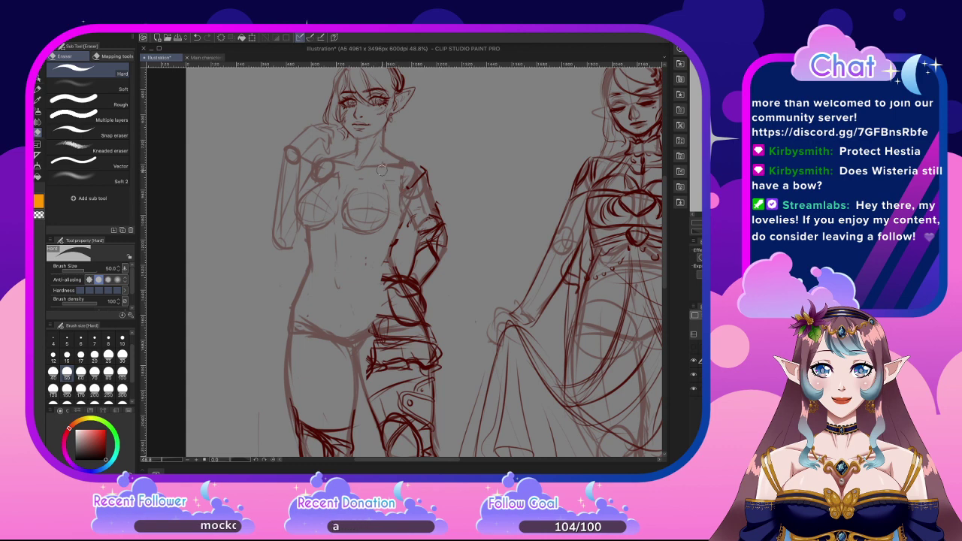
Erase the sleeve on the elf's bent arm and the pouches and straps over the hip and upper thigh
{"action": "left_click_drag", "start_coordinate": [396, 226], "coordinate": [434, 252]}
{"action": "mouse_move", "coordinate": [408, 235]}
{"action": "left_mouse_down"}
{"action": "mouse_move", "coordinate": [431, 252]}
{"action": "mouse_move", "coordinate": [443, 227]}
{"action": "mouse_move", "coordinate": [431, 176]}
{"action": "left_mouse_up"}
{"action": "mouse_move", "coordinate": [434, 250]}
{"action": "left_mouse_down"}
{"action": "mouse_move", "coordinate": [415, 277]}
{"action": "mouse_move", "coordinate": [407, 232]}
{"action": "mouse_move", "coordinate": [390, 271]}
{"action": "mouse_move", "coordinate": [402, 236]}
{"action": "left_mouse_up"}
{"action": "mouse_move", "coordinate": [369, 311]}
{"action": "left_mouse_down"}
{"action": "mouse_move", "coordinate": [374, 370]}
{"action": "mouse_move", "coordinate": [398, 360]}
{"action": "mouse_move", "coordinate": [425, 368]}
{"action": "mouse_move", "coordinate": [421, 338]}
{"action": "mouse_move", "coordinate": [375, 308]}
{"action": "mouse_move", "coordinate": [392, 342]}
{"action": "mouse_move", "coordinate": [387, 277]}
{"action": "mouse_move", "coordinate": [408, 301]}
{"action": "mouse_move", "coordinate": [430, 267]}
{"action": "mouse_move", "coordinate": [424, 334]}
{"action": "mouse_move", "coordinate": [445, 330]}
{"action": "left_mouse_up"}
{"action": "left_click_drag", "start_coordinate": [666, 175], "coordinate": [665, 268]}
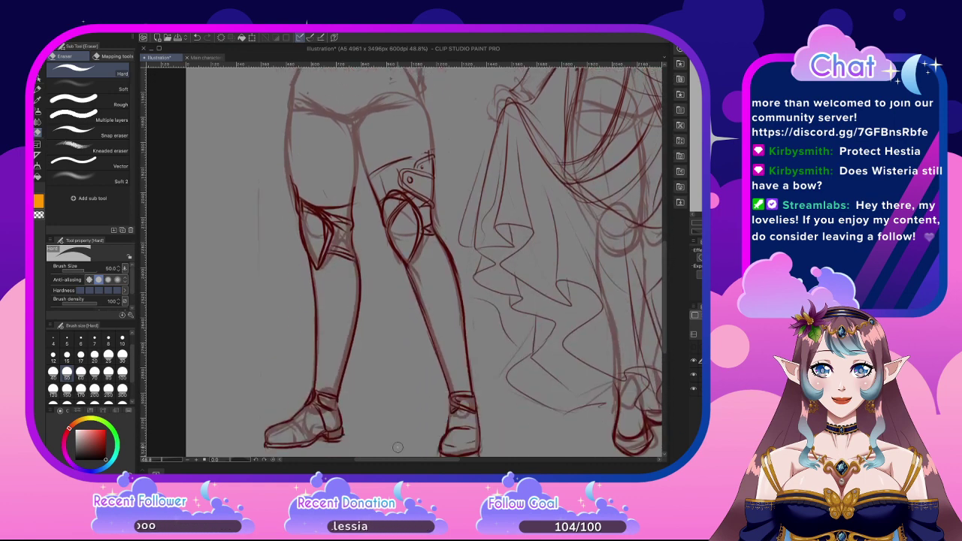
{"action": "scroll", "coordinate": [665, 235], "scroll_direction": "up", "scroll_amount": 3}
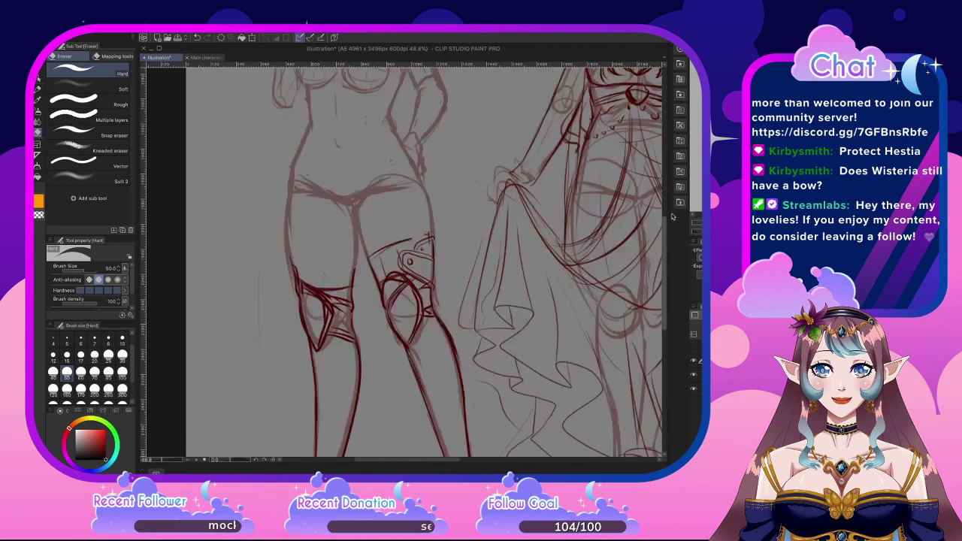
Draw the hair outline over the crown and back of the elf's head with the Darker pencil
{"action": "scroll", "coordinate": [654, 224], "scroll_direction": "down", "scroll_amount": 6}
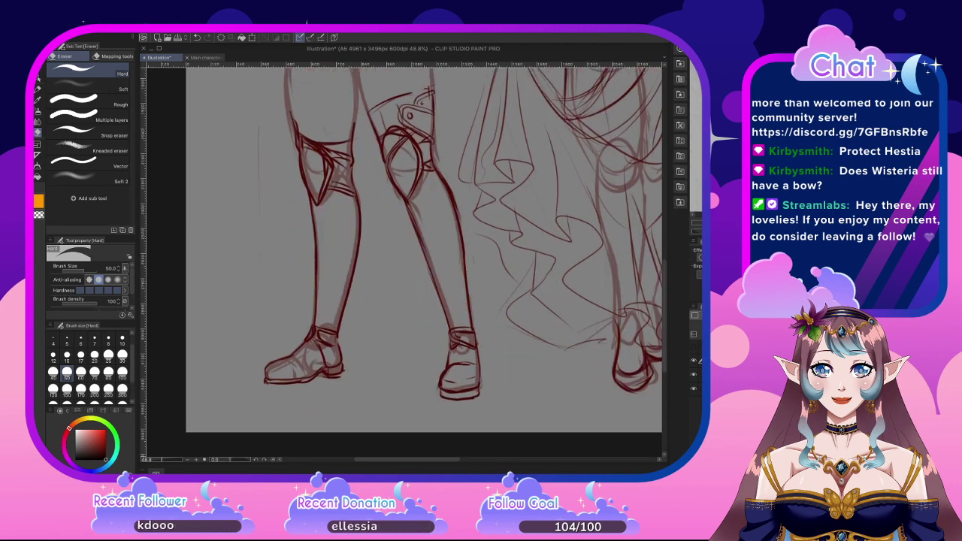
{"action": "scroll", "coordinate": [667, 263], "scroll_direction": "up", "scroll_amount": 2}
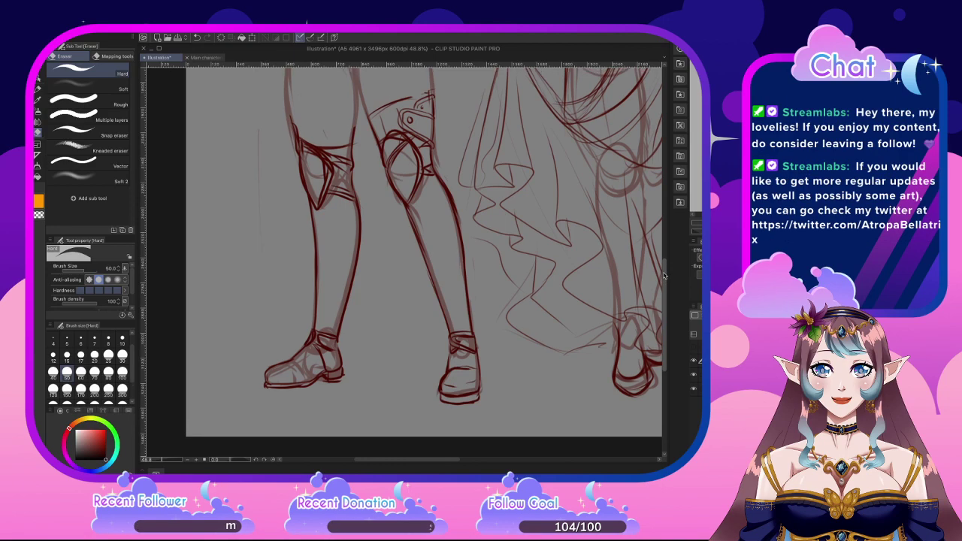
{"action": "scroll", "coordinate": [666, 269], "scroll_direction": "up", "scroll_amount": 7}
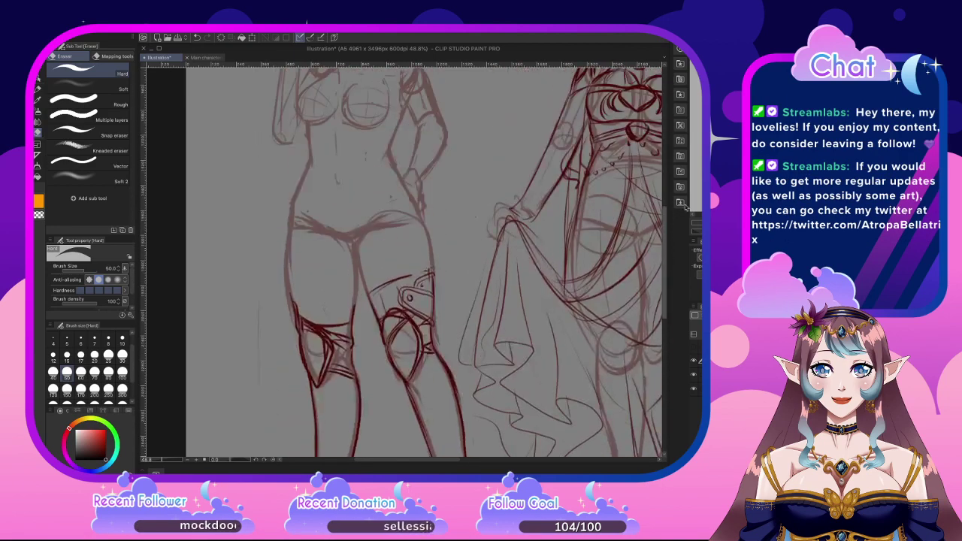
{"action": "scroll", "coordinate": [681, 204], "scroll_direction": "up", "scroll_amount": 2}
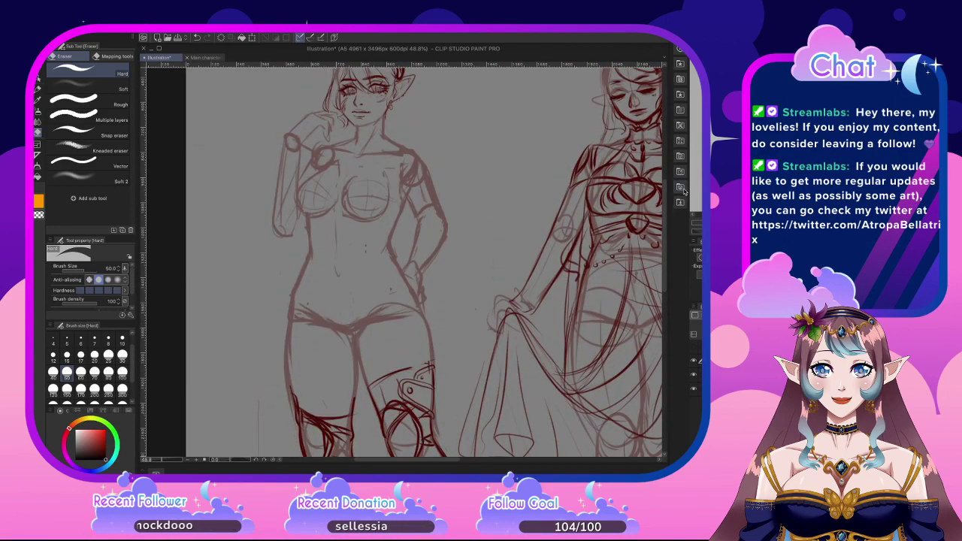
{"action": "scroll", "coordinate": [676, 197], "scroll_direction": "up", "scroll_amount": 3}
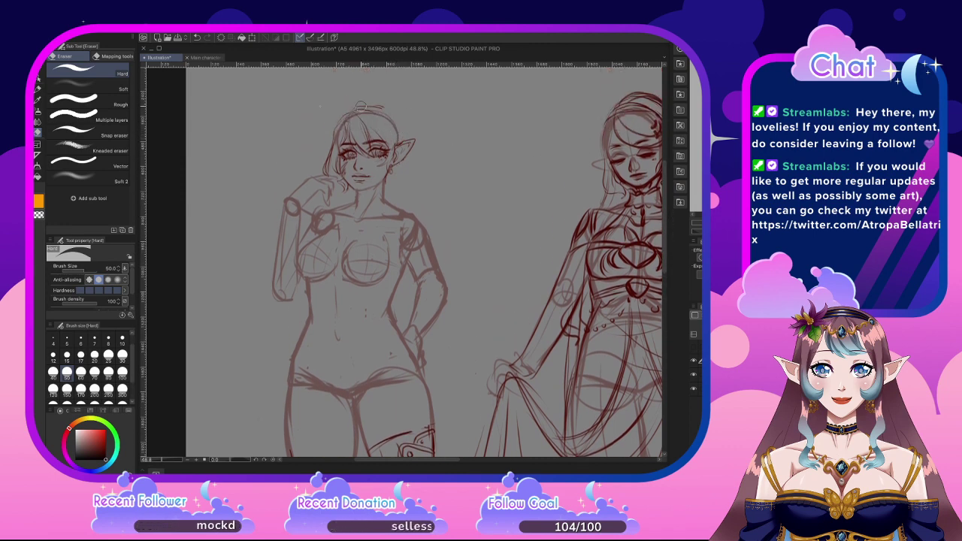
{"action": "left_click", "coordinate": [38, 99]}
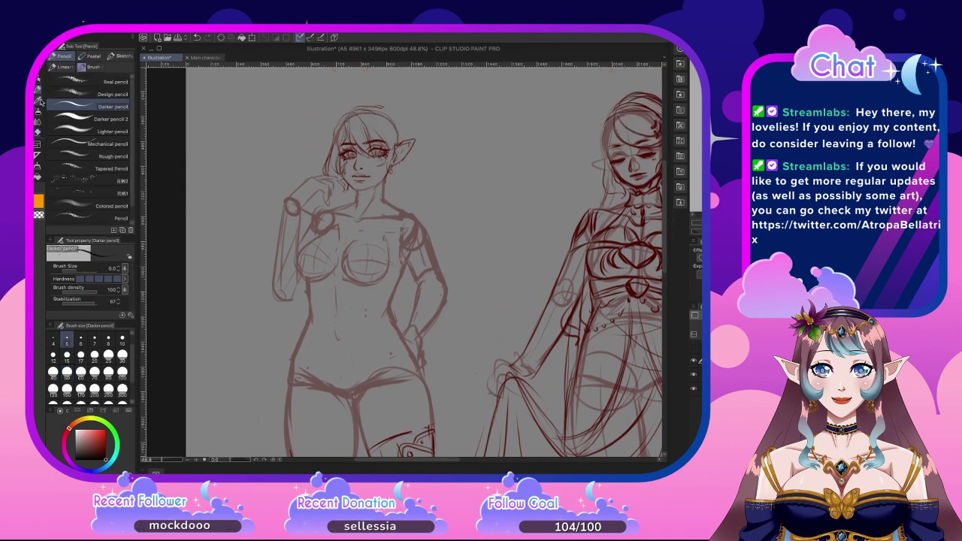
{"action": "left_click", "coordinate": [38, 89]}
{"action": "scroll", "coordinate": [354, 64], "scroll_direction": "up", "scroll_amount": 2}
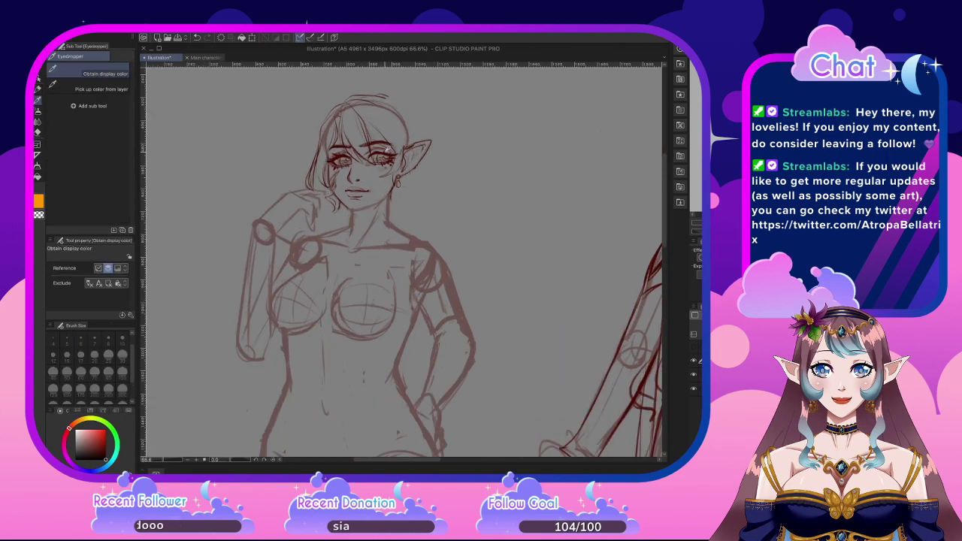
{"action": "scroll", "coordinate": [387, 148], "scroll_direction": "up", "scroll_amount": 2}
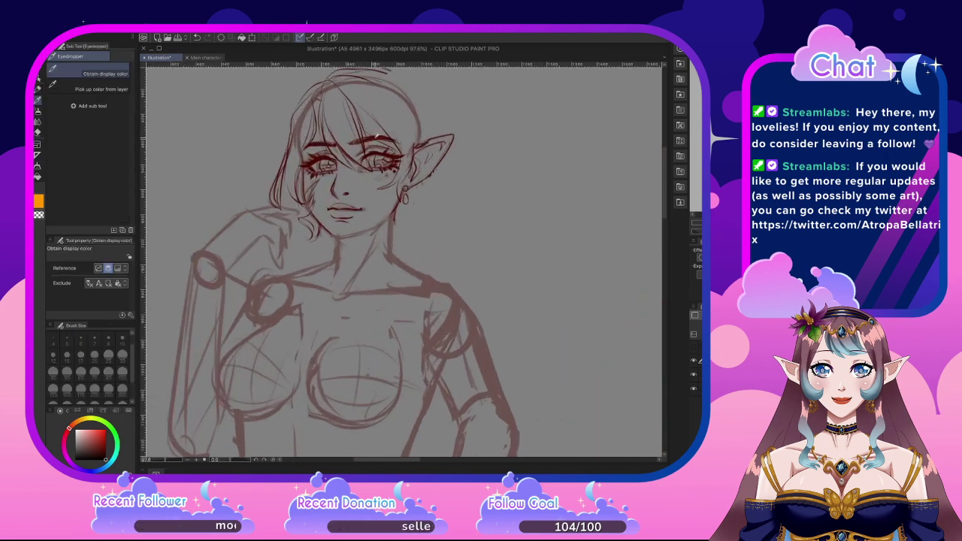
{"action": "scroll", "coordinate": [374, 134], "scroll_direction": "down", "scroll_amount": 4}
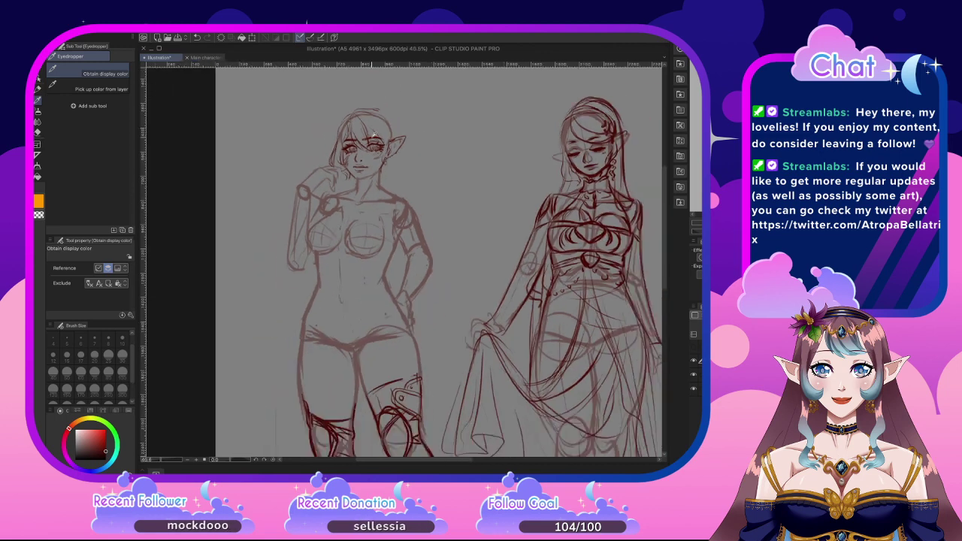
{"action": "scroll", "coordinate": [384, 89], "scroll_direction": "up", "scroll_amount": 3}
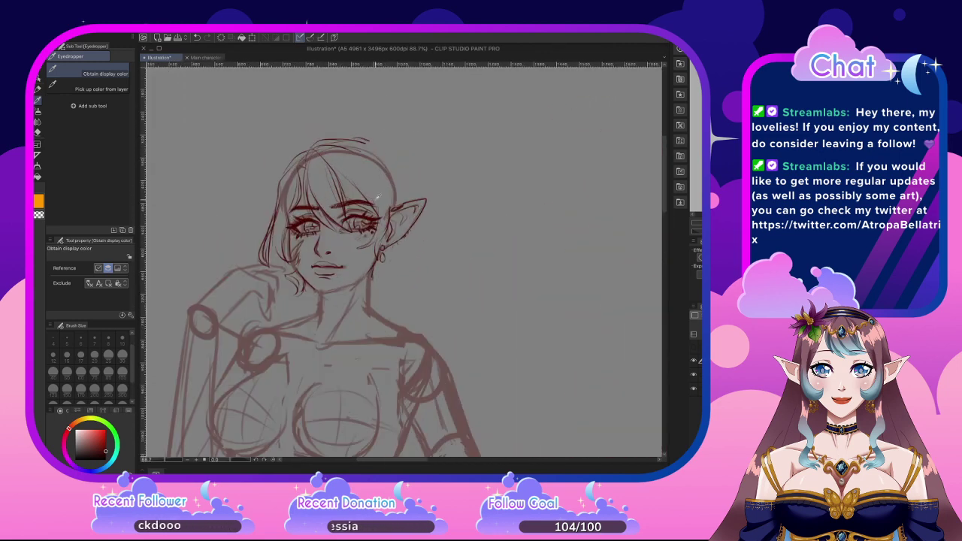
{"action": "key", "text": "p"}
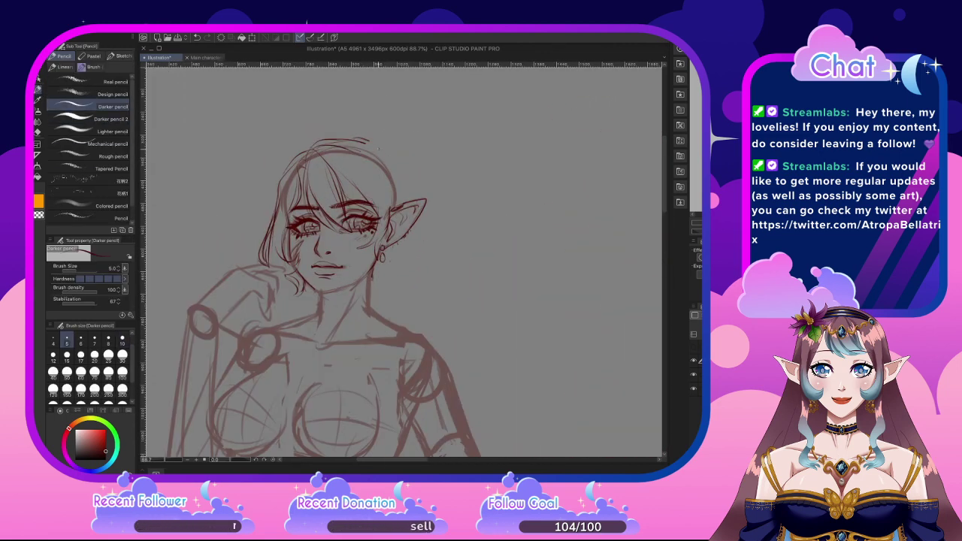
{"action": "left_click_drag", "start_coordinate": [371, 141], "coordinate": [404, 183]}
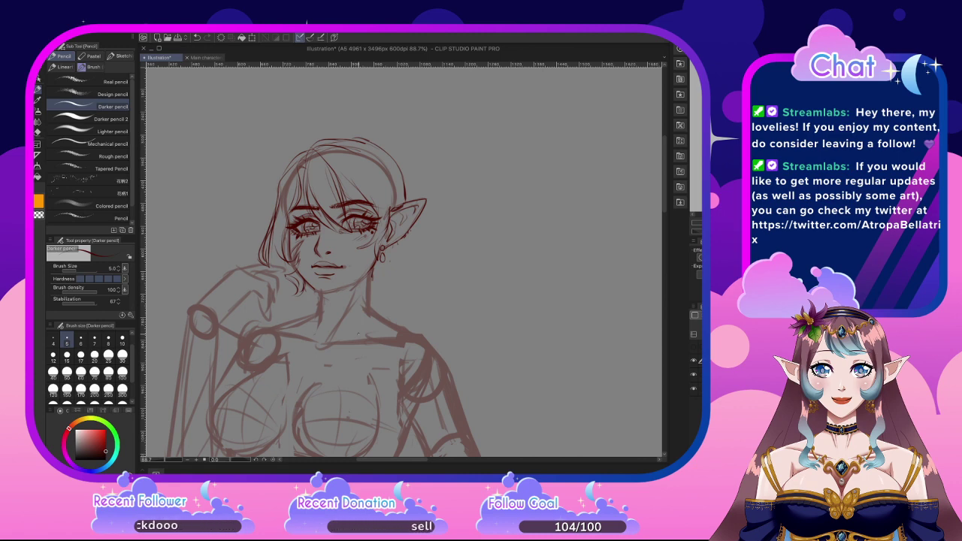
Sketch a fitted top on the elf, tracing the bust and waist contours down to the hips and adding a curved hem below the bust
{"action": "scroll", "coordinate": [402, 270], "scroll_direction": "down", "scroll_amount": 10}
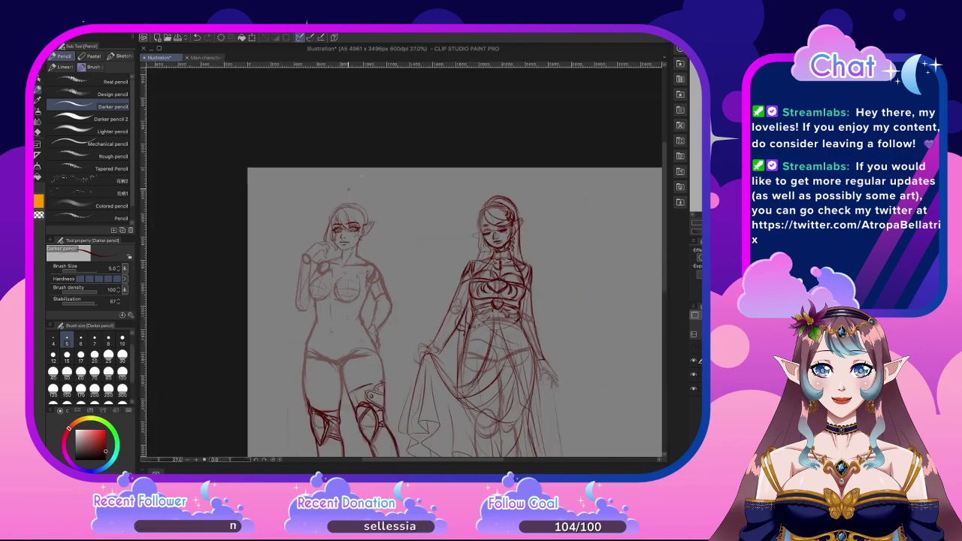
{"action": "scroll", "coordinate": [278, 196], "scroll_direction": "up", "scroll_amount": 5}
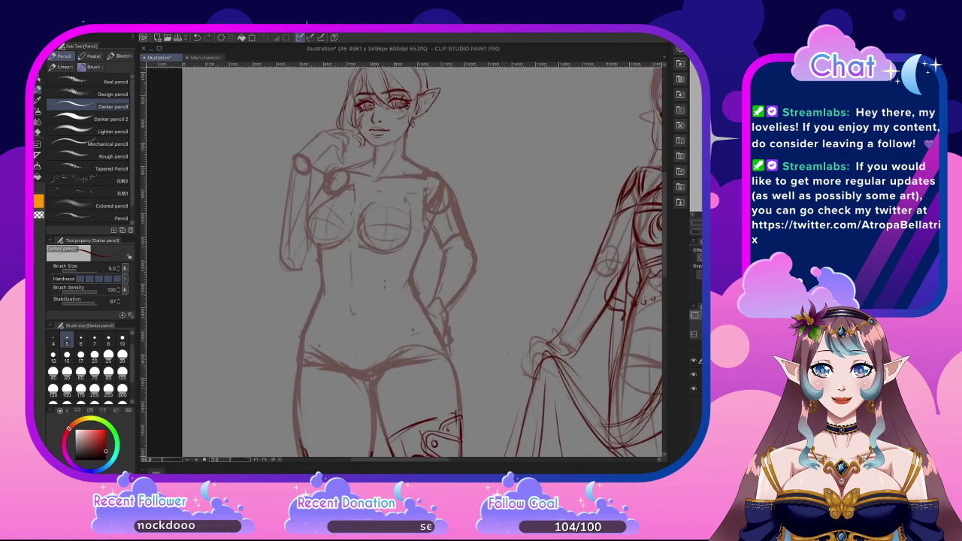
{"action": "scroll", "coordinate": [405, 248], "scroll_direction": "up", "scroll_amount": 1}
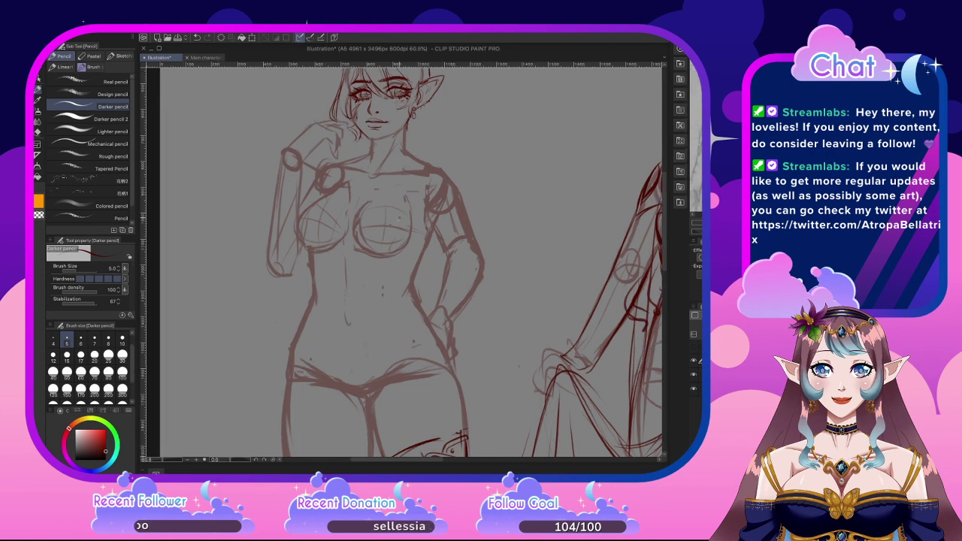
{"action": "scroll", "coordinate": [346, 188], "scroll_direction": "up", "scroll_amount": 1}
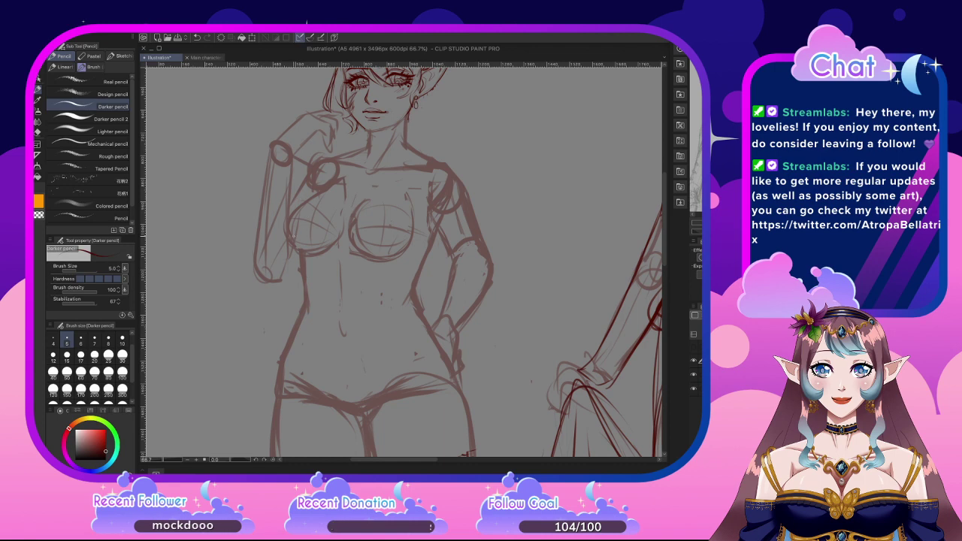
{"action": "left_click_drag", "start_coordinate": [285, 219], "coordinate": [305, 302]}
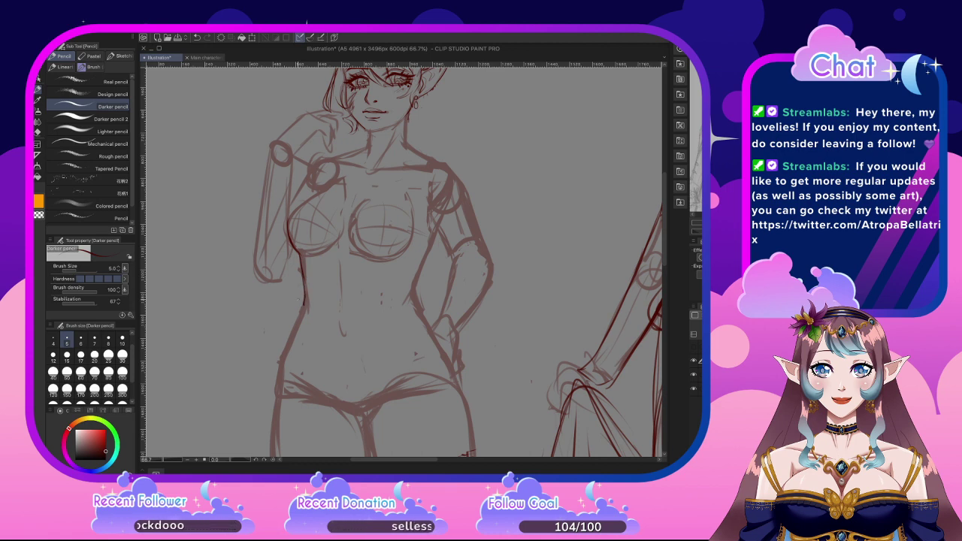
{"action": "left_click_drag", "start_coordinate": [303, 310], "coordinate": [280, 365]}
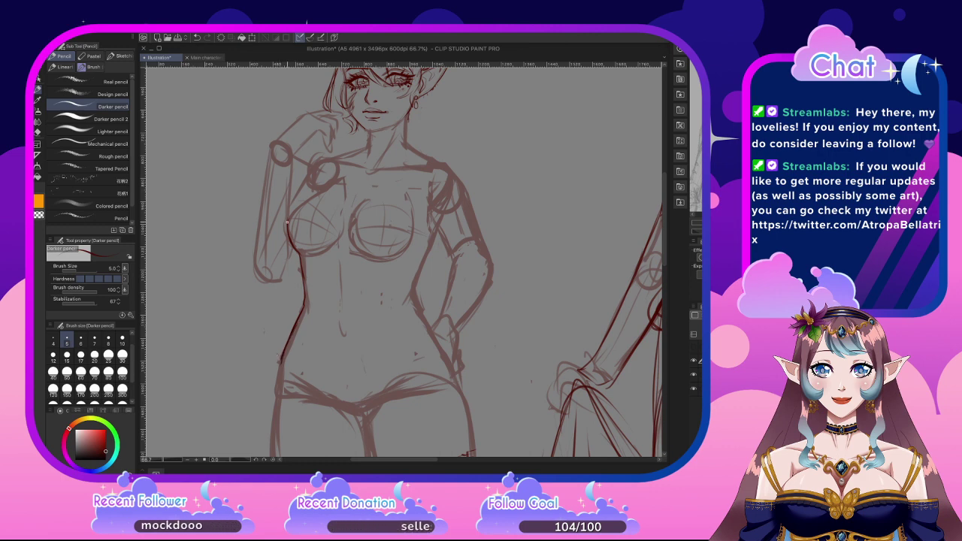
{"action": "left_click_drag", "start_coordinate": [285, 222], "coordinate": [318, 194]}
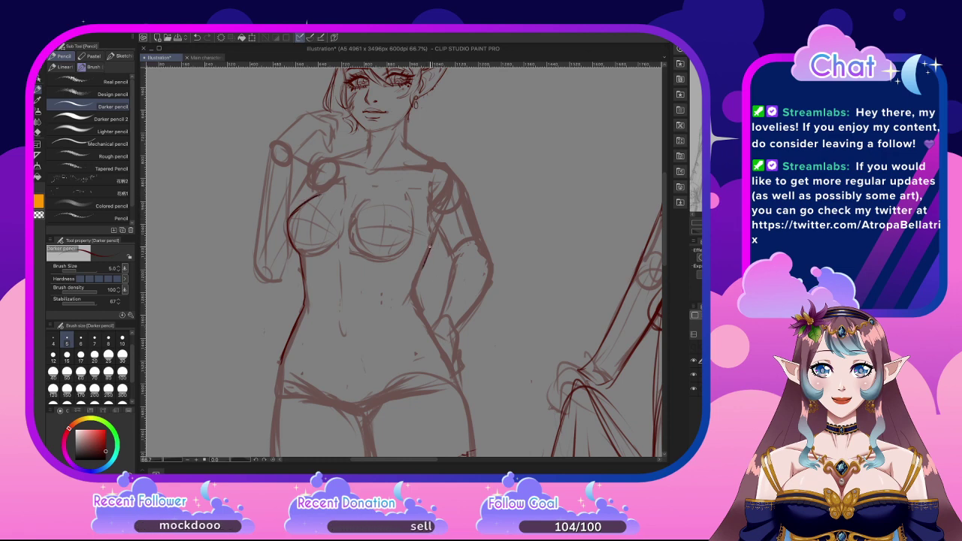
{"action": "mouse_move", "coordinate": [429, 247]}
{"action": "left_mouse_down"}
{"action": "mouse_move", "coordinate": [414, 301]}
{"action": "mouse_move", "coordinate": [416, 290]}
{"action": "mouse_move", "coordinate": [459, 380]}
{"action": "left_mouse_up"}
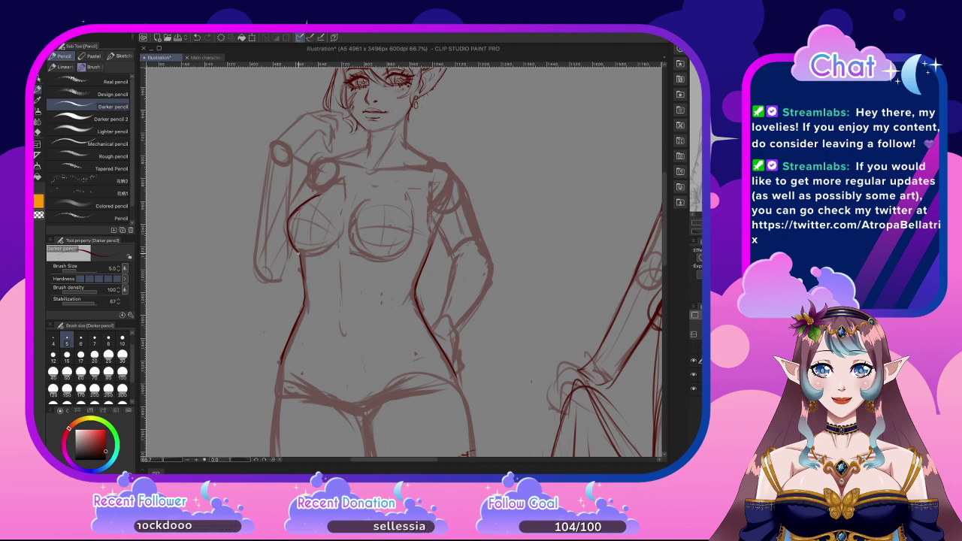
{"action": "left_click_drag", "start_coordinate": [301, 267], "coordinate": [415, 296]}
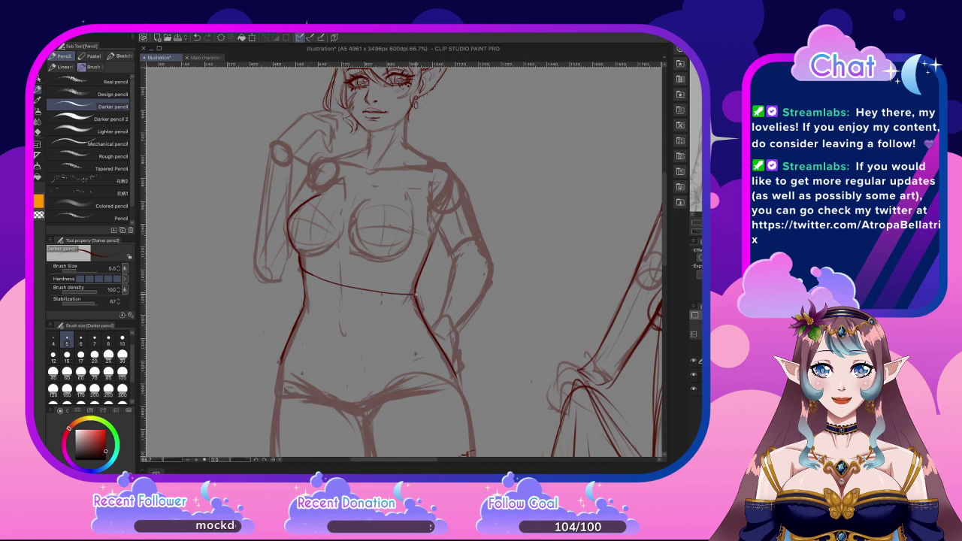
Erase the new torso contours and the curved hem line with the Hard eraser at size 50
{"action": "key", "text": "e"}
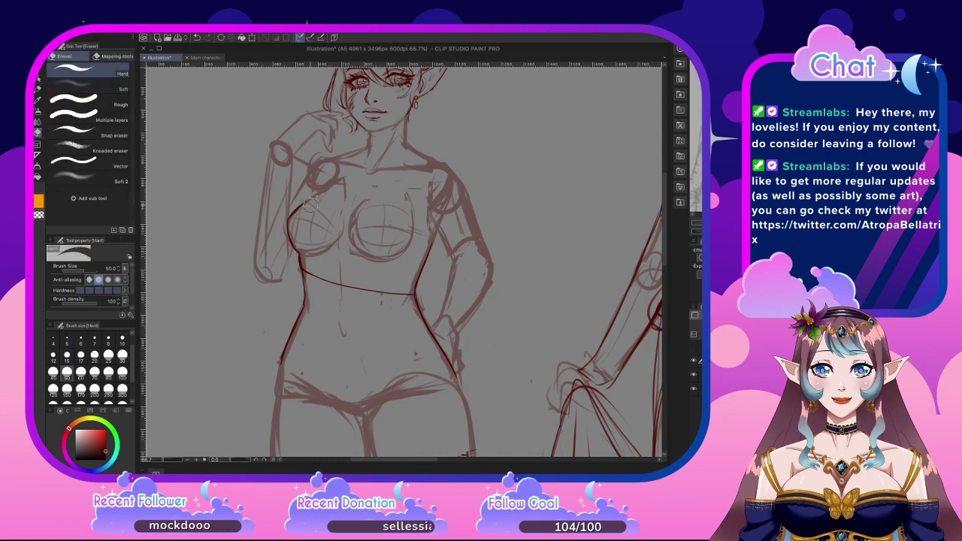
{"action": "mouse_move", "coordinate": [305, 275]}
{"action": "left_mouse_down"}
{"action": "mouse_move", "coordinate": [345, 276]}
{"action": "mouse_move", "coordinate": [346, 286]}
{"action": "mouse_move", "coordinate": [406, 305]}
{"action": "mouse_move", "coordinate": [411, 293]}
{"action": "mouse_move", "coordinate": [464, 380]}
{"action": "left_mouse_up"}
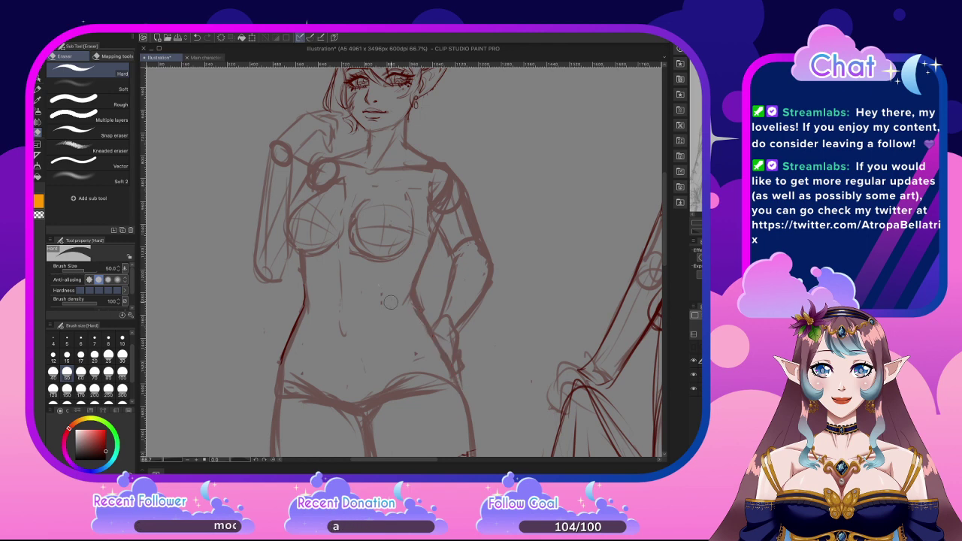
{"action": "left_click_drag", "start_coordinate": [303, 286], "coordinate": [281, 380]}
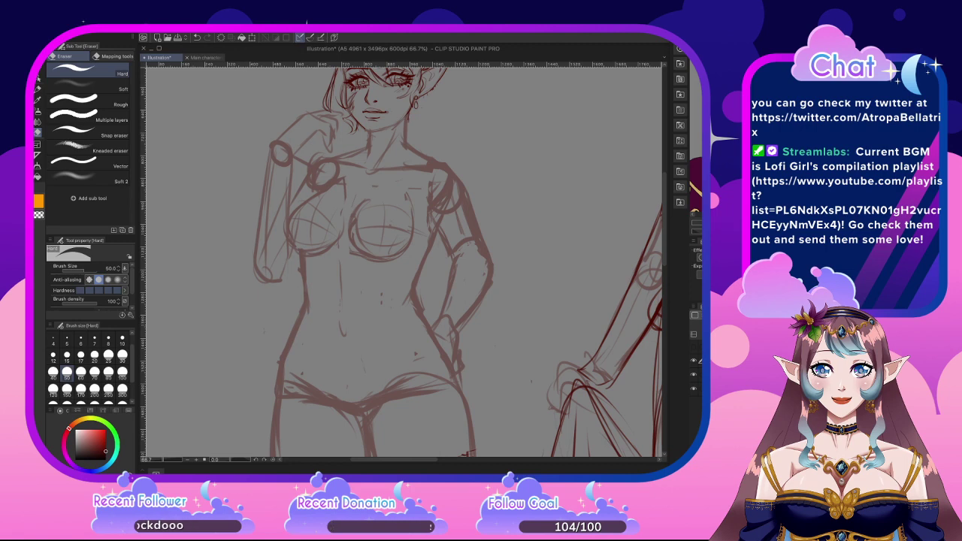
Try a pointed, open collar around the elf's neck with the Darker pencil, and erase it again
{"action": "left_click", "coordinate": [38, 88]}
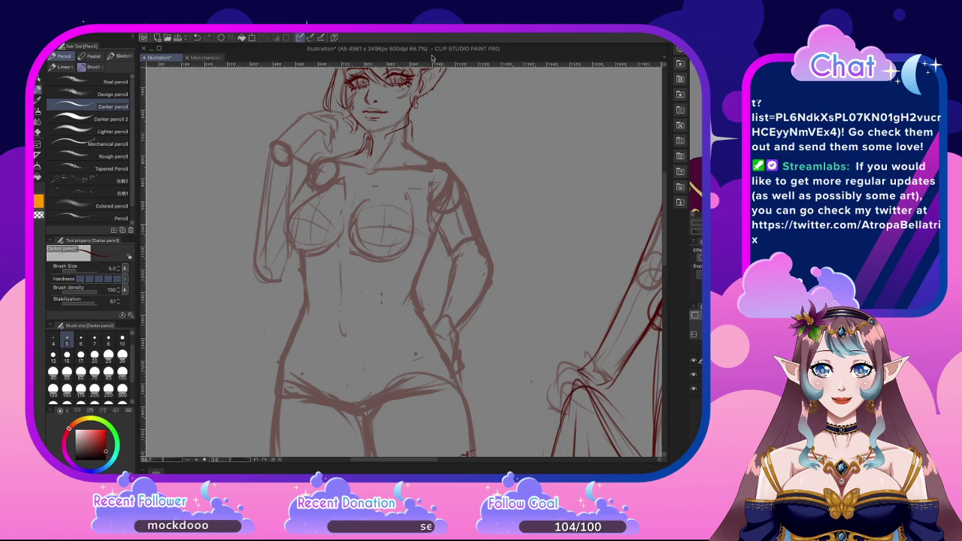
{"action": "key", "text": "Tab"}
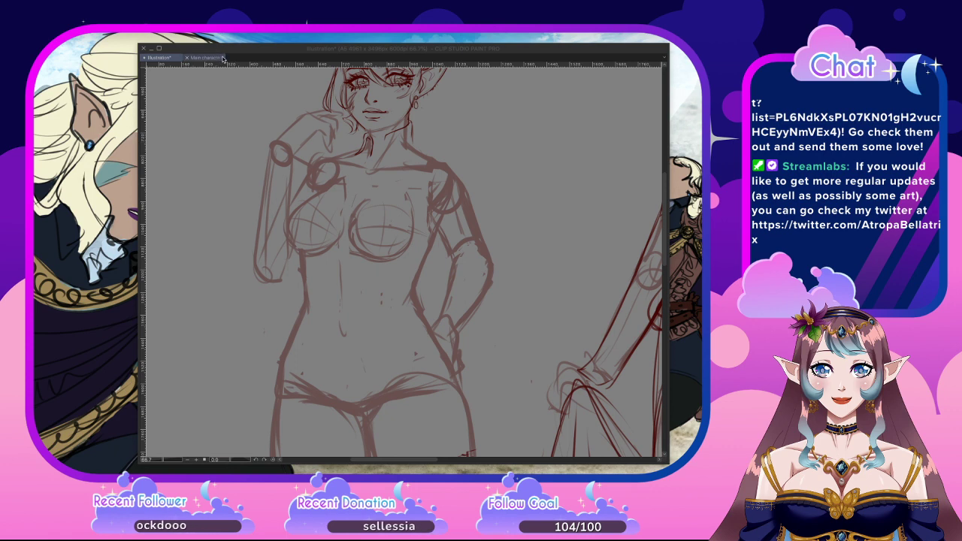
{"action": "key", "text": "Tab"}
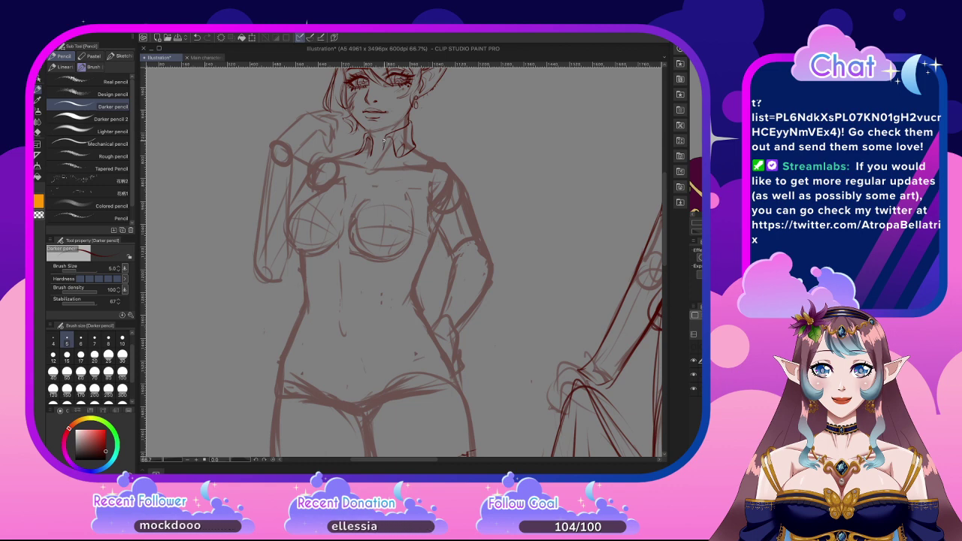
{"action": "left_click", "coordinate": [39, 130]}
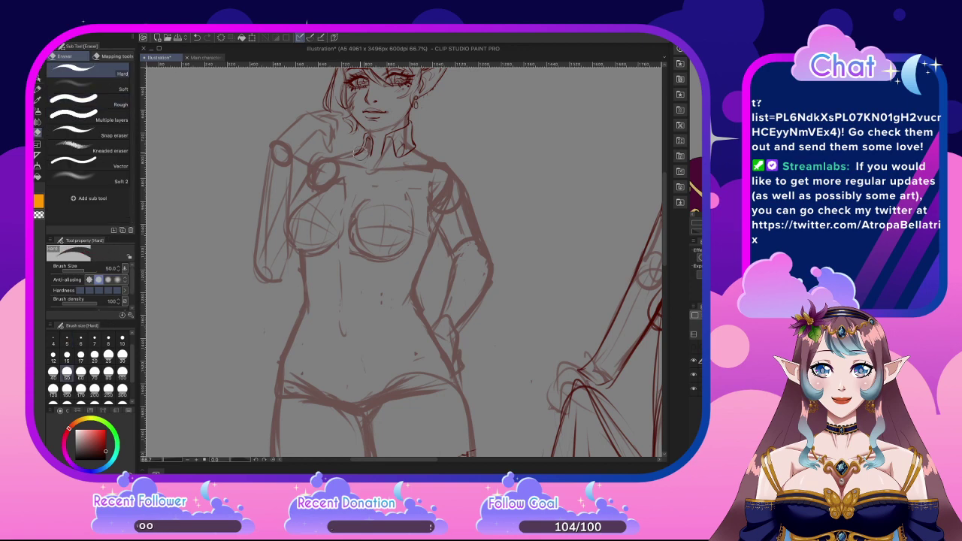
{"action": "mouse_move", "coordinate": [363, 140]}
{"action": "left_mouse_down"}
{"action": "mouse_move", "coordinate": [411, 126]}
{"action": "mouse_move", "coordinate": [395, 154]}
{"action": "mouse_move", "coordinate": [399, 163]}
{"action": "mouse_move", "coordinate": [412, 139]}
{"action": "left_mouse_up"}
Draw a curved high neckline under the elf's jaw and trace the side of the neck with the Darker pencil
{"action": "left_click", "coordinate": [39, 89]}
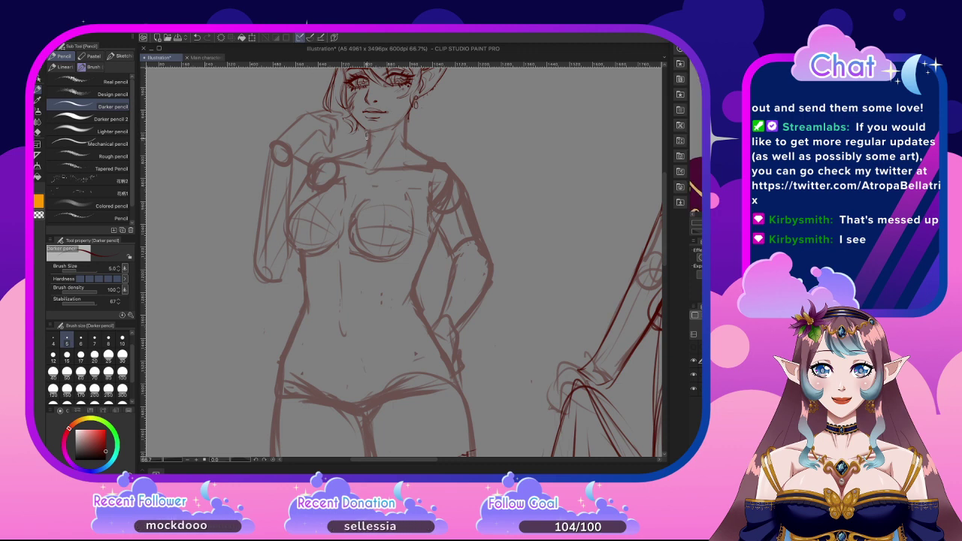
{"action": "left_click_drag", "start_coordinate": [374, 136], "coordinate": [410, 125]}
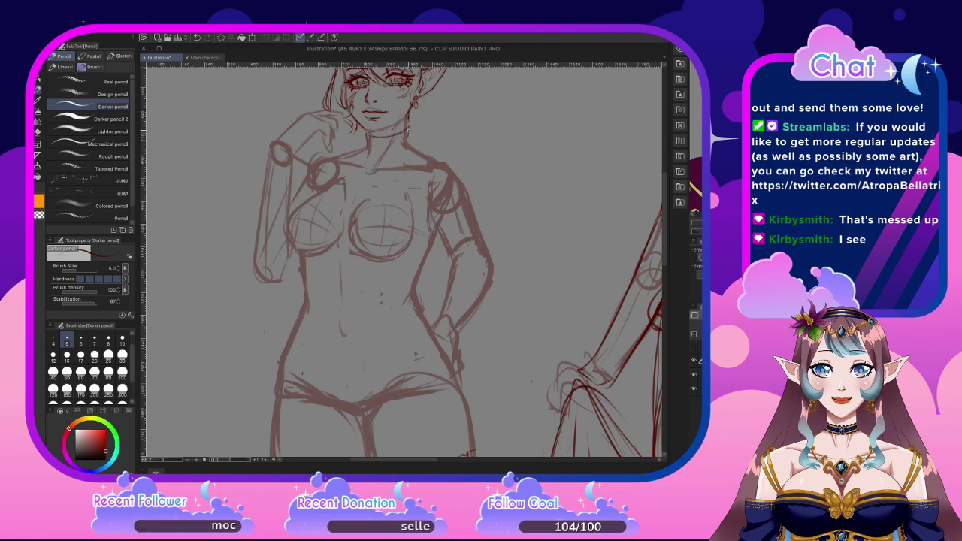
{"action": "mouse_move", "coordinate": [408, 131]}
{"action": "left_mouse_down"}
{"action": "mouse_move", "coordinate": [408, 118]}
{"action": "mouse_move", "coordinate": [409, 143]}
{"action": "left_mouse_up"}
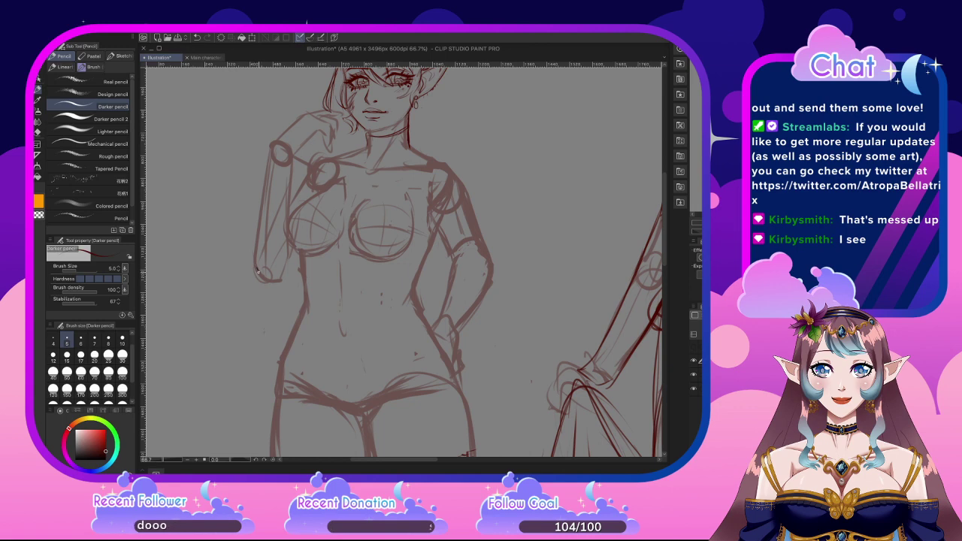
Sketch the sleeve curve around the raised arm's elbow and cuff bands at both of the elf's wrists
{"action": "mouse_move", "coordinate": [257, 265]}
{"action": "left_mouse_down"}
{"action": "mouse_move", "coordinate": [276, 281]}
{"action": "mouse_move", "coordinate": [299, 271]}
{"action": "left_mouse_up"}
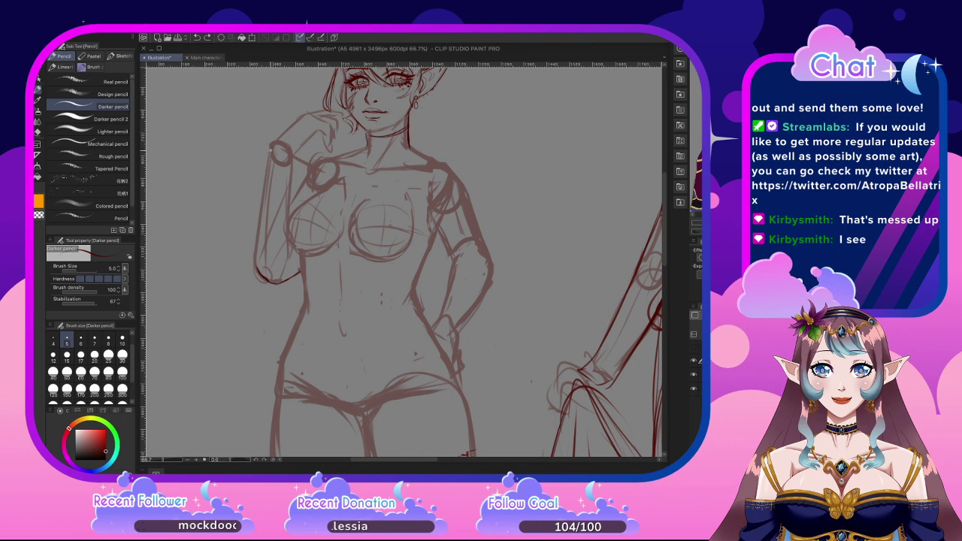
{"action": "mouse_move", "coordinate": [270, 149]}
{"action": "left_mouse_down"}
{"action": "mouse_move", "coordinate": [272, 136]}
{"action": "mouse_move", "coordinate": [287, 133]}
{"action": "mouse_move", "coordinate": [298, 148]}
{"action": "left_mouse_up"}
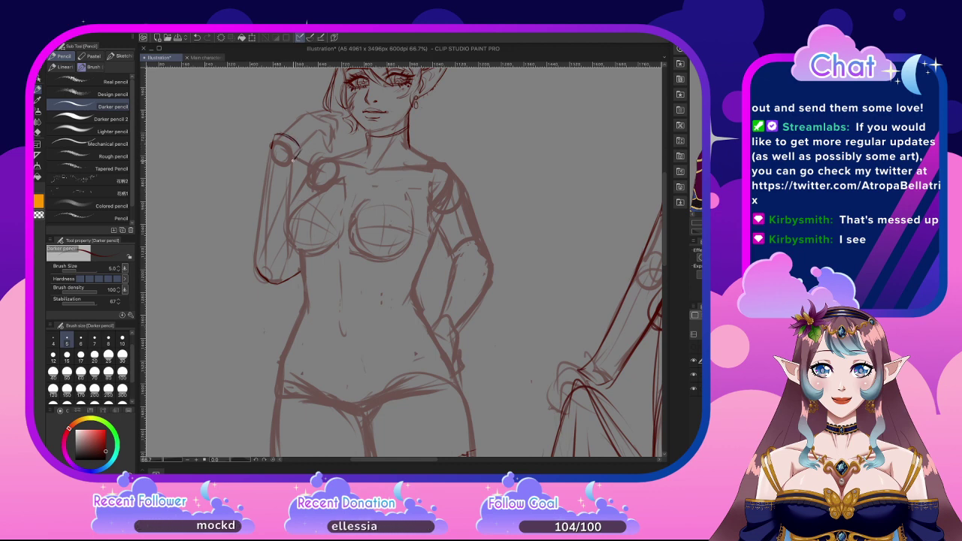
{"action": "mouse_move", "coordinate": [294, 153]}
{"action": "left_mouse_down"}
{"action": "mouse_move", "coordinate": [277, 161]}
{"action": "mouse_move", "coordinate": [269, 151]}
{"action": "left_mouse_up"}
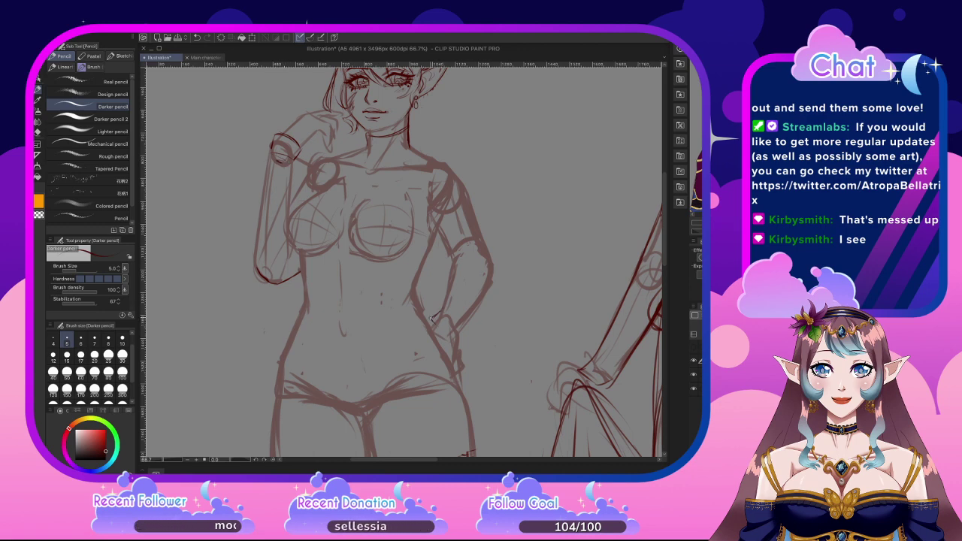
{"action": "mouse_move", "coordinate": [432, 321]}
{"action": "left_mouse_down"}
{"action": "mouse_move", "coordinate": [449, 331]}
{"action": "mouse_move", "coordinate": [455, 323]}
{"action": "left_mouse_up"}
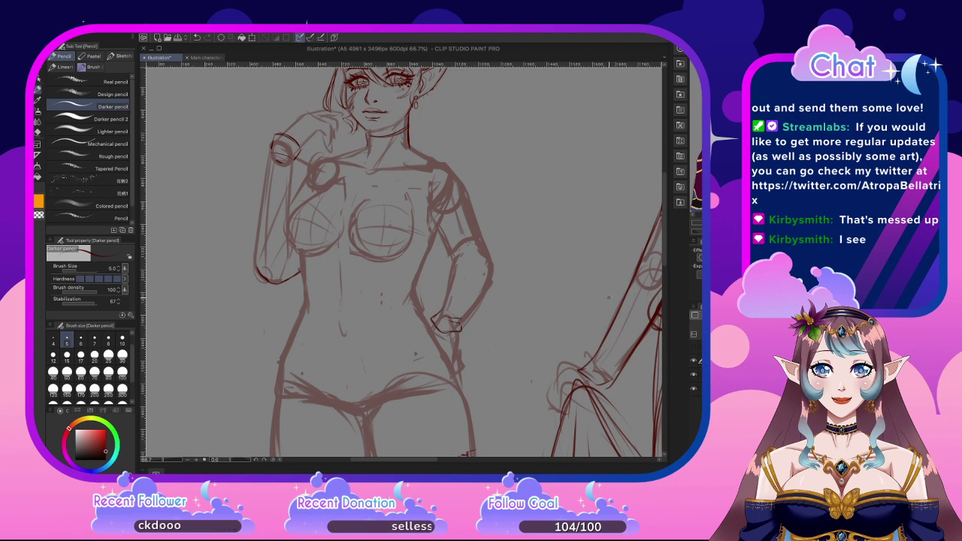
{"action": "scroll", "coordinate": [471, 154], "scroll_direction": "down", "scroll_amount": 1}
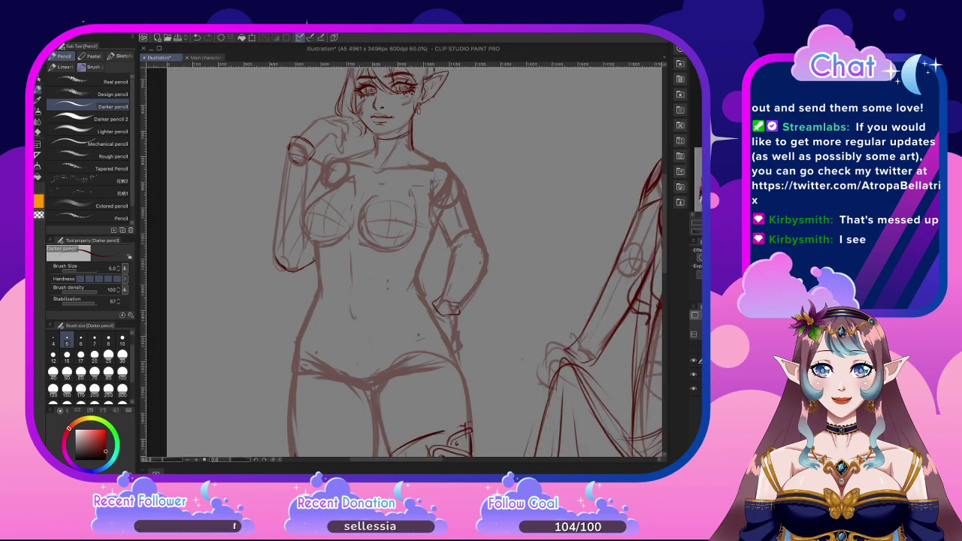
{"action": "scroll", "coordinate": [370, 124], "scroll_direction": "down", "scroll_amount": 6}
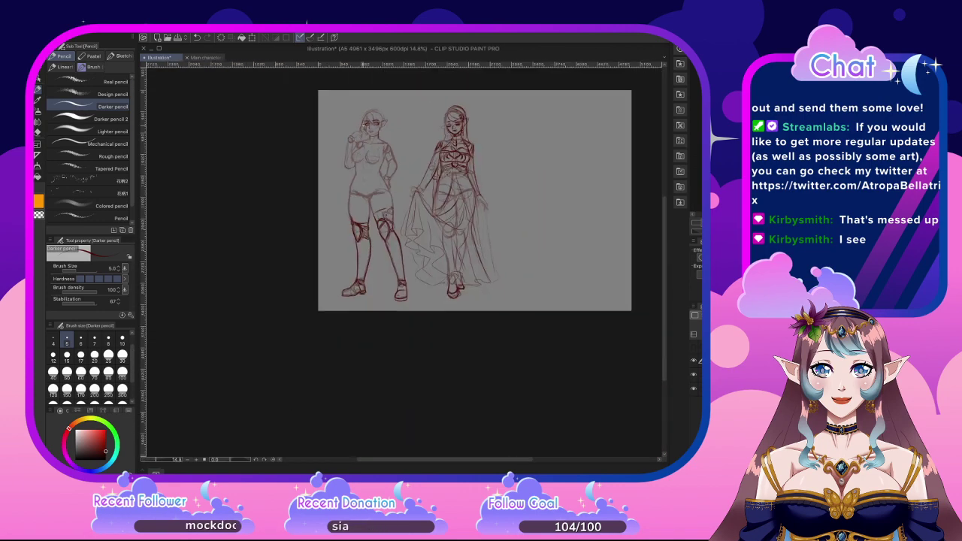
{"action": "scroll", "coordinate": [390, 140], "scroll_direction": "up", "scroll_amount": 6}
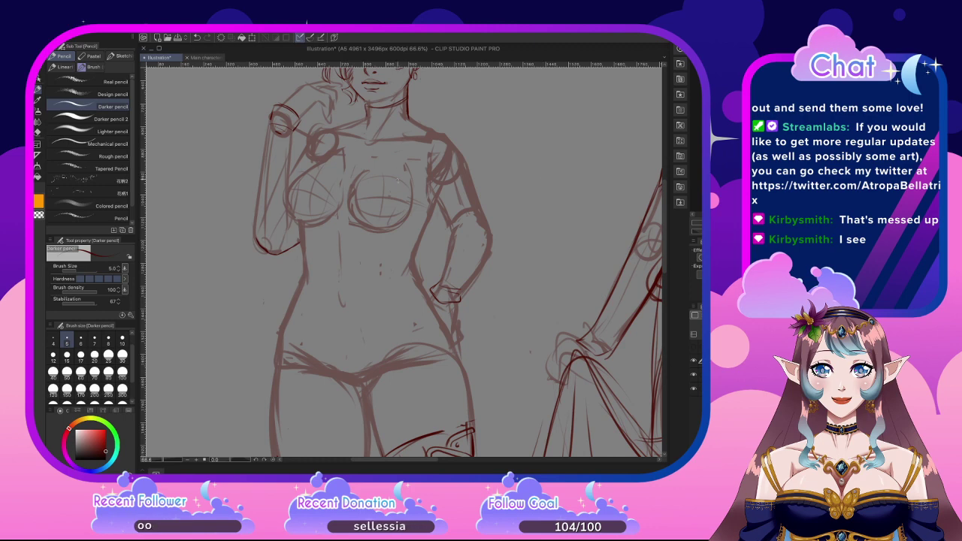
{"action": "scroll", "coordinate": [361, 187], "scroll_direction": "down", "scroll_amount": 3}
{"action": "scroll", "coordinate": [361, 150], "scroll_direction": "up", "scroll_amount": 4}
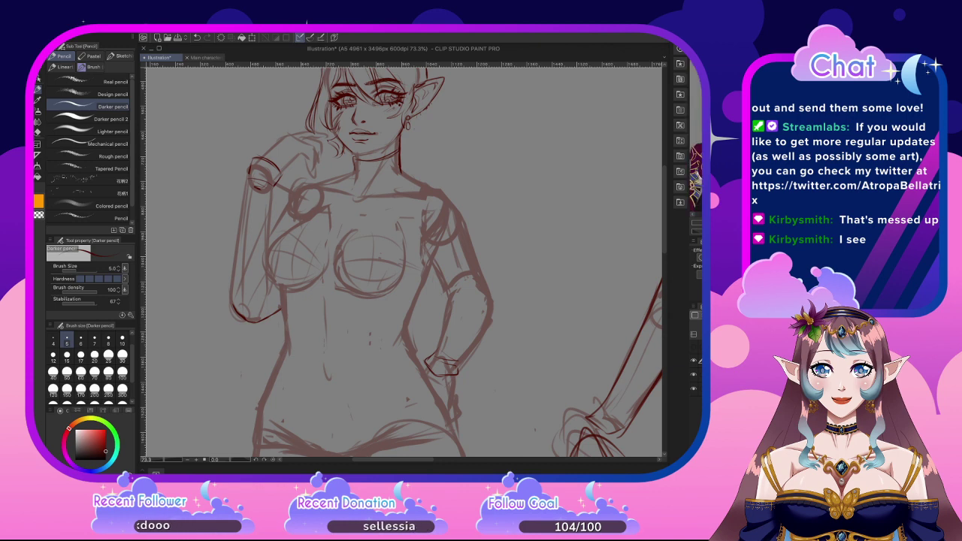
{"action": "scroll", "coordinate": [330, 178], "scroll_direction": "up", "scroll_amount": 2}
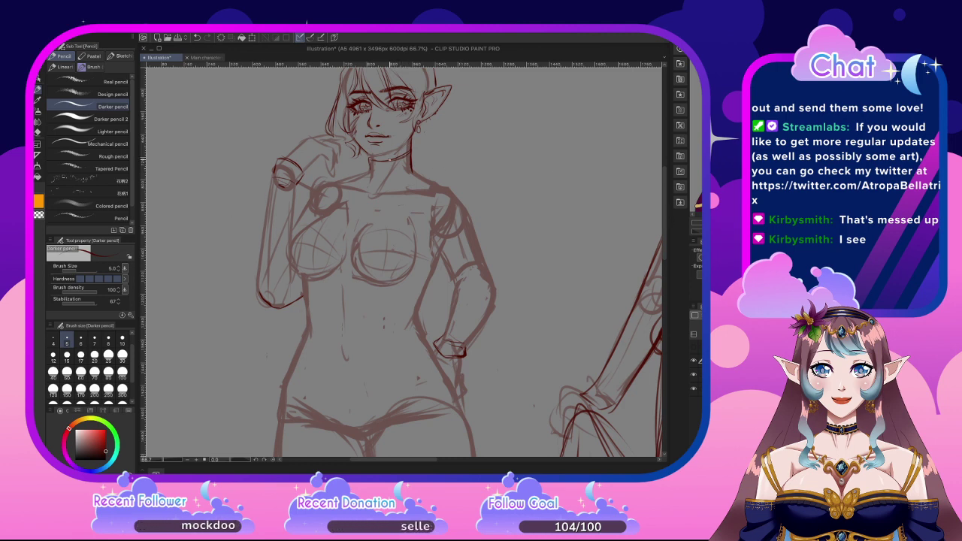
Sketch the collar's edges on both sides of the elf's neck and opening lines down to the upper chest with the Darker pencil
{"action": "left_click_drag", "start_coordinate": [408, 146], "coordinate": [411, 156]}
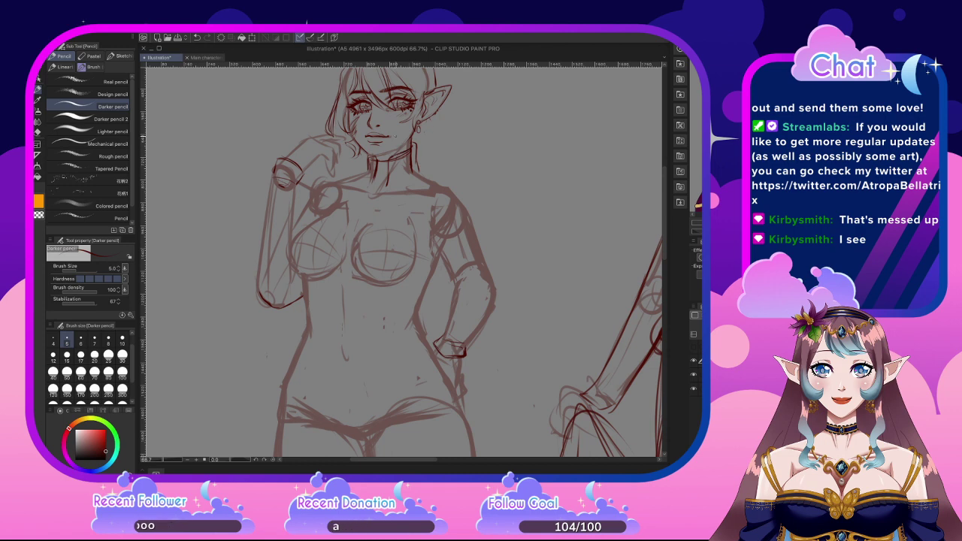
{"action": "left_click_drag", "start_coordinate": [374, 166], "coordinate": [372, 183]}
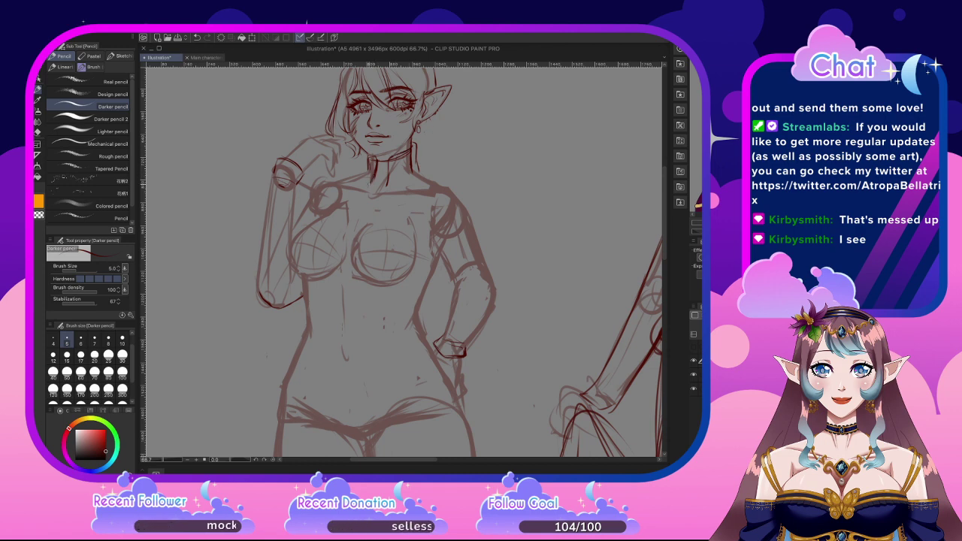
{"action": "left_click_drag", "start_coordinate": [367, 186], "coordinate": [357, 201]}
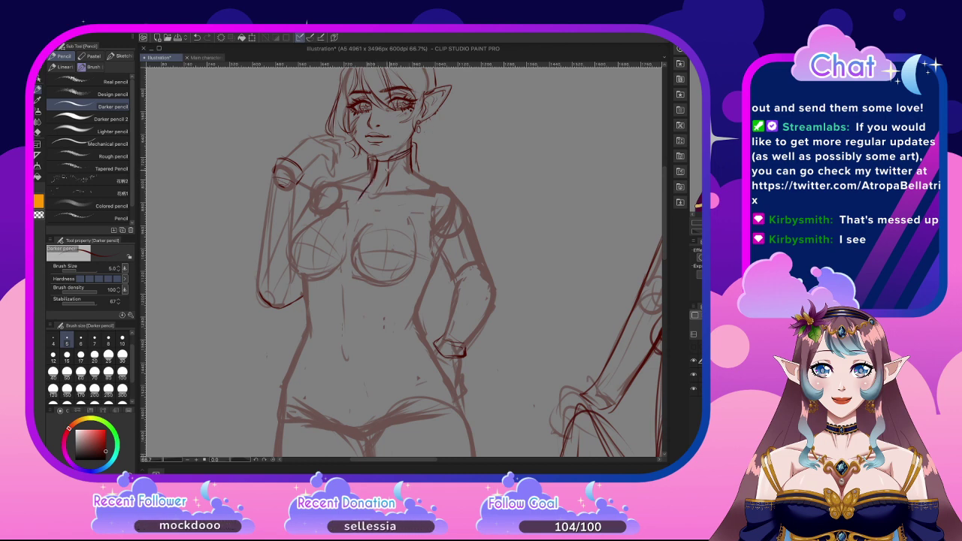
{"action": "mouse_move", "coordinate": [388, 170]}
{"action": "left_mouse_down"}
{"action": "mouse_move", "coordinate": [386, 211]}
{"action": "mouse_move", "coordinate": [384, 181]}
{"action": "mouse_move", "coordinate": [384, 208]}
{"action": "mouse_move", "coordinate": [377, 184]}
{"action": "mouse_move", "coordinate": [345, 214]}
{"action": "left_mouse_up"}
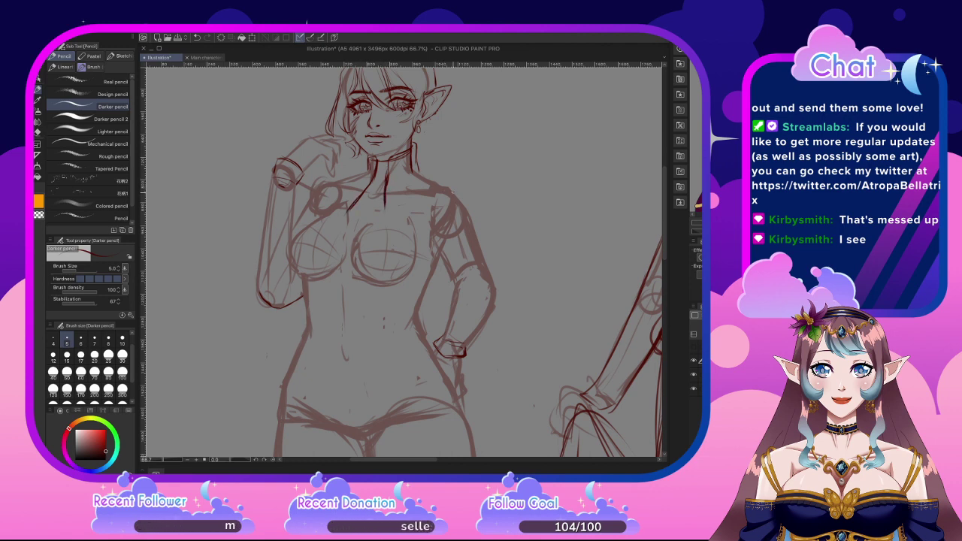
{"action": "left_click_drag", "start_coordinate": [385, 184], "coordinate": [382, 212]}
Erase the collar's opening lines below the neck with the Hard eraser, reducing its size to 10
{"action": "key", "text": "e"}
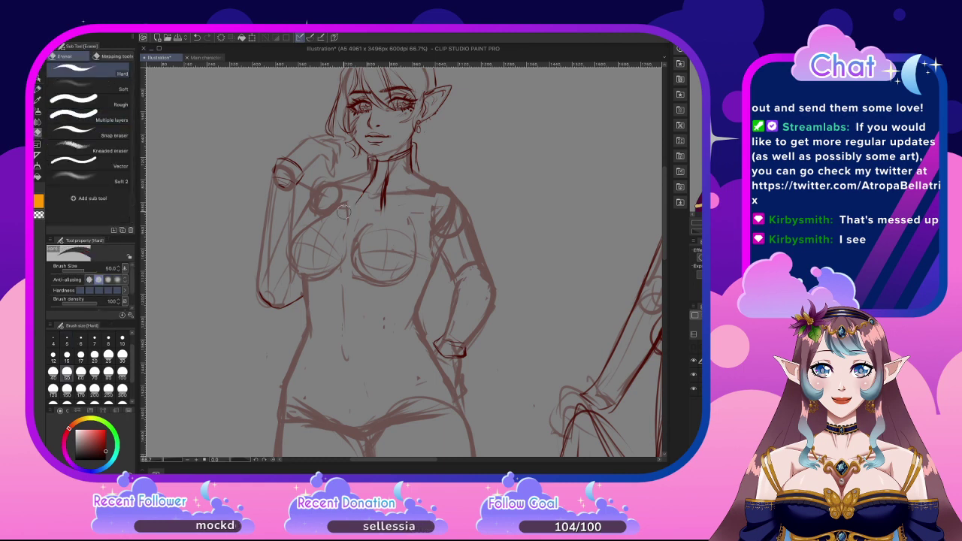
{"action": "left_click_drag", "start_coordinate": [368, 185], "coordinate": [380, 226]}
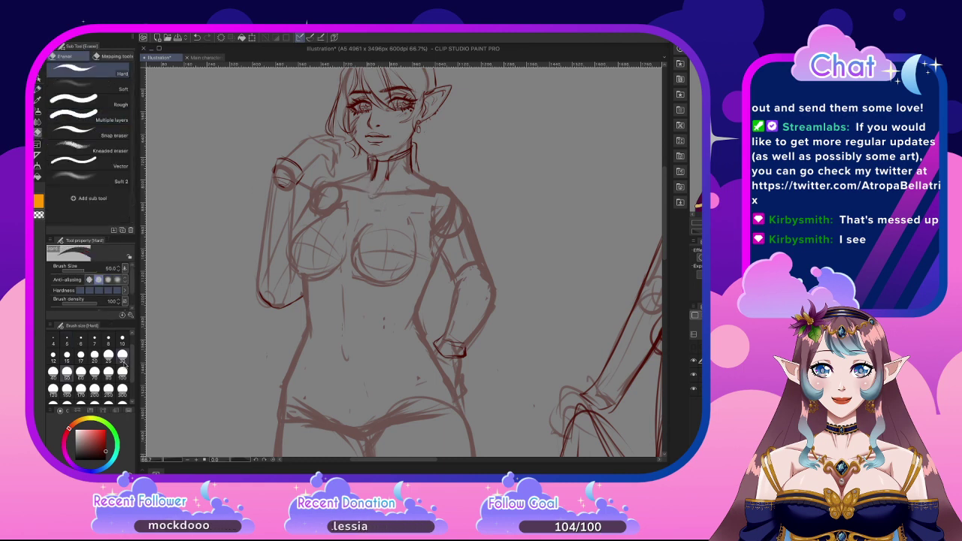
{"action": "left_click", "coordinate": [122, 353]}
{"action": "left_click", "coordinate": [122, 340]}
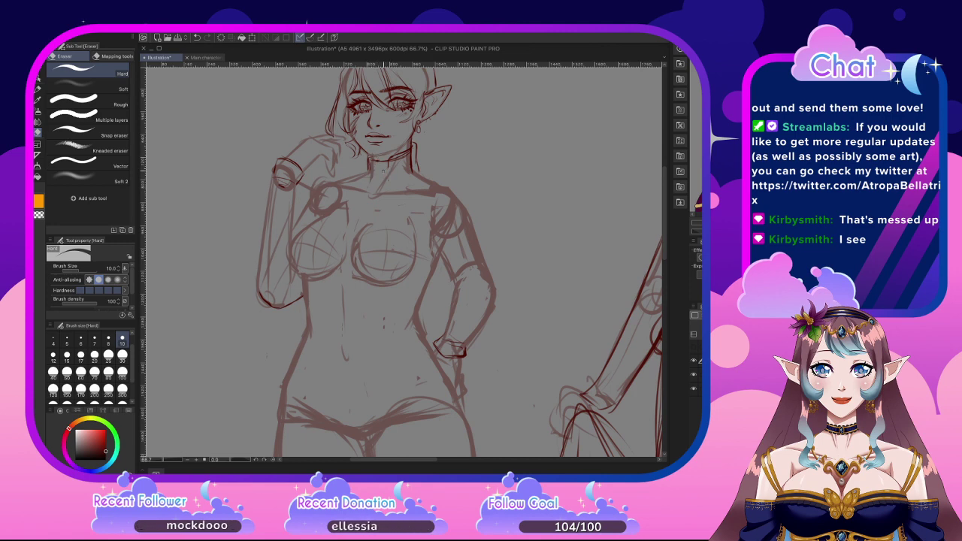
Draw a standing collar around the neck with a narrow pointed opening down to the upper chest using the Darker pencil
{"action": "key", "text": "p"}
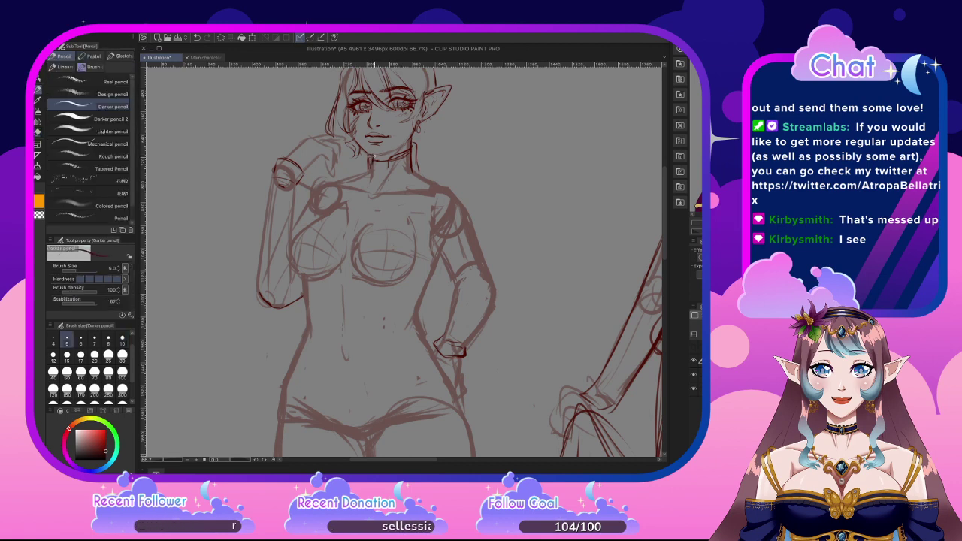
{"action": "mouse_move", "coordinate": [372, 155]}
{"action": "left_mouse_down"}
{"action": "mouse_move", "coordinate": [402, 150]}
{"action": "mouse_move", "coordinate": [374, 213]}
{"action": "left_mouse_up"}
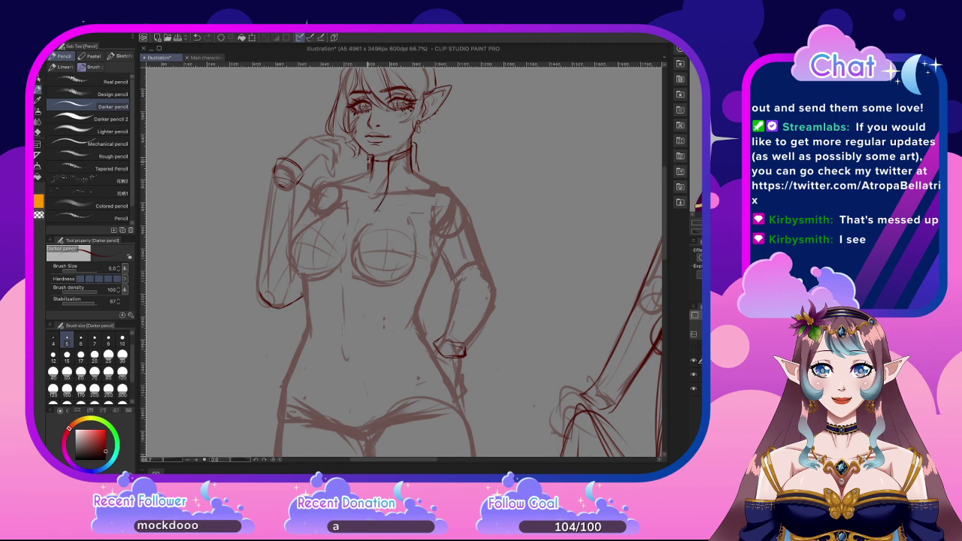
{"action": "left_click_drag", "start_coordinate": [371, 173], "coordinate": [352, 204]}
{"action": "left_click_drag", "start_coordinate": [365, 187], "coordinate": [355, 207]}
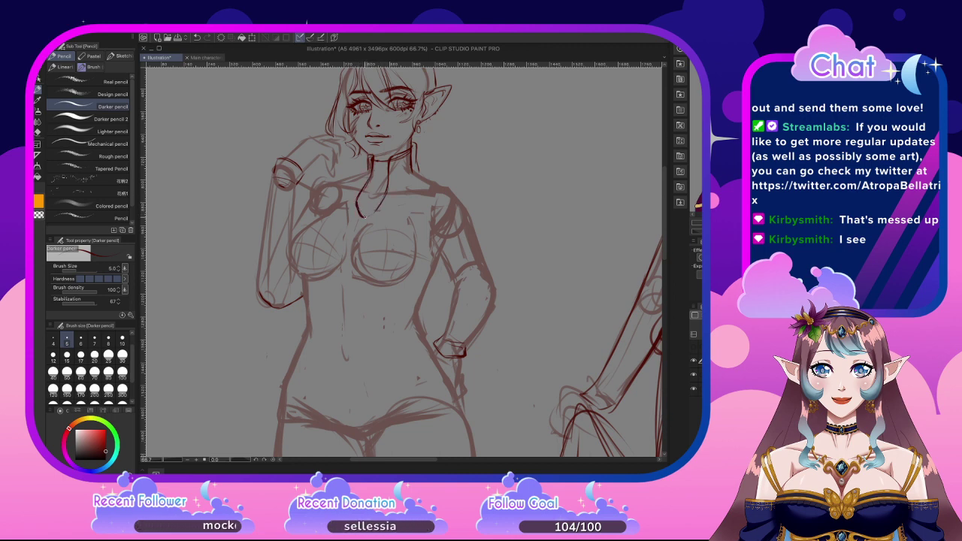
{"action": "left_click_drag", "start_coordinate": [379, 203], "coordinate": [366, 217]}
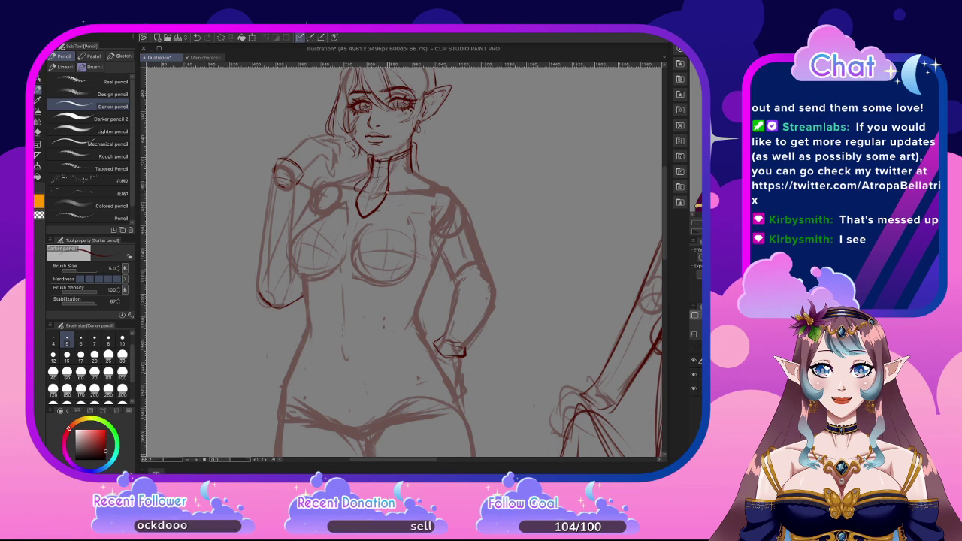
{"action": "left_click_drag", "start_coordinate": [387, 196], "coordinate": [390, 177]}
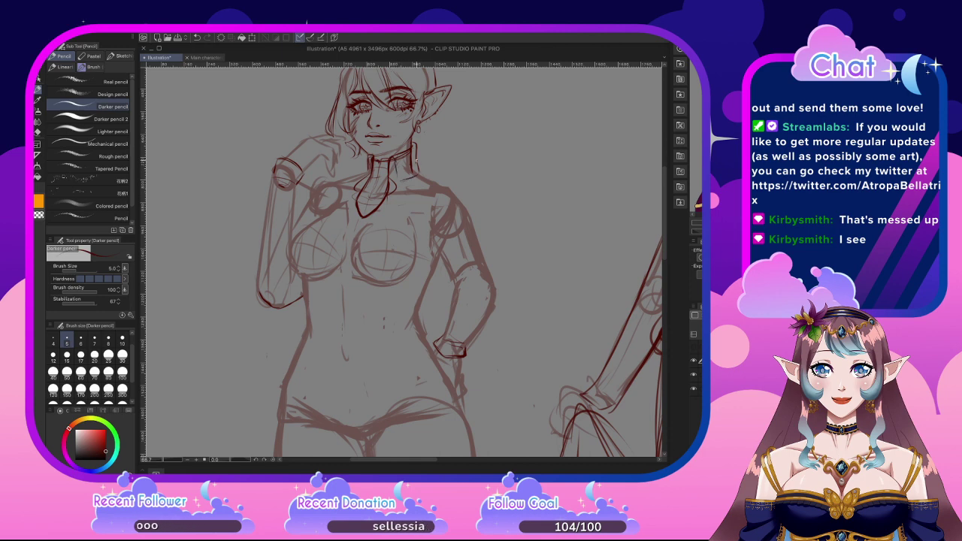
{"action": "mouse_move", "coordinate": [416, 157]}
{"action": "left_mouse_down"}
{"action": "mouse_move", "coordinate": [420, 176]}
{"action": "mouse_move", "coordinate": [408, 180]}
{"action": "mouse_move", "coordinate": [365, 173]}
{"action": "mouse_move", "coordinate": [398, 185]}
{"action": "left_mouse_up"}
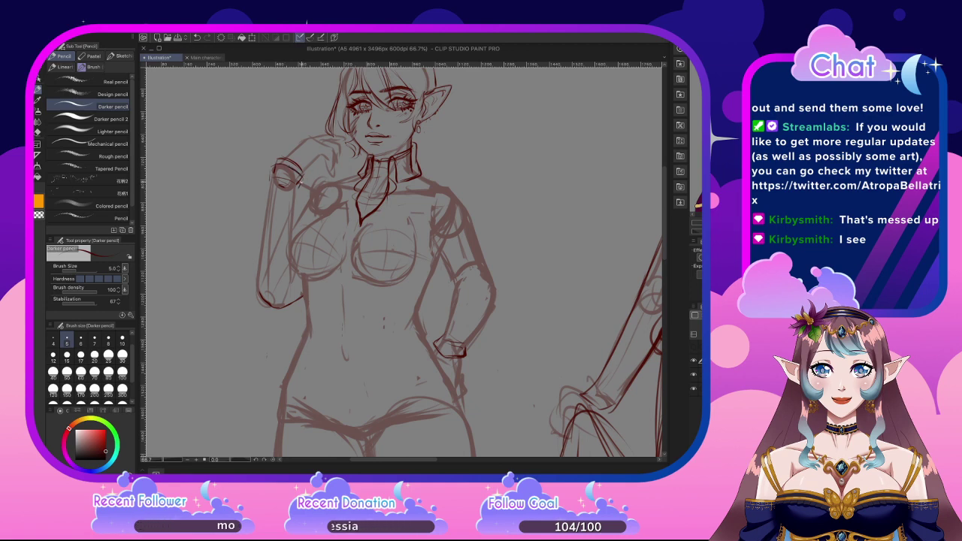
Reinforce the cuffs at both wrists and outline the shoulder, upper sleeve and lower sleeve of the arm resting on the hip
{"action": "left_click_drag", "start_coordinate": [269, 198], "coordinate": [267, 173]}
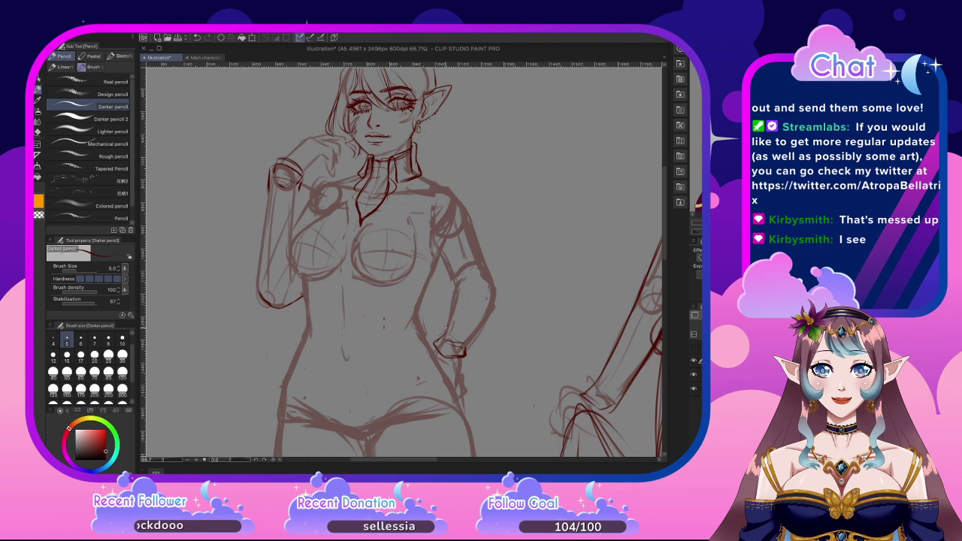
{"action": "mouse_move", "coordinate": [443, 327]}
{"action": "left_mouse_down"}
{"action": "mouse_move", "coordinate": [434, 341]}
{"action": "mouse_move", "coordinate": [465, 353]}
{"action": "left_mouse_up"}
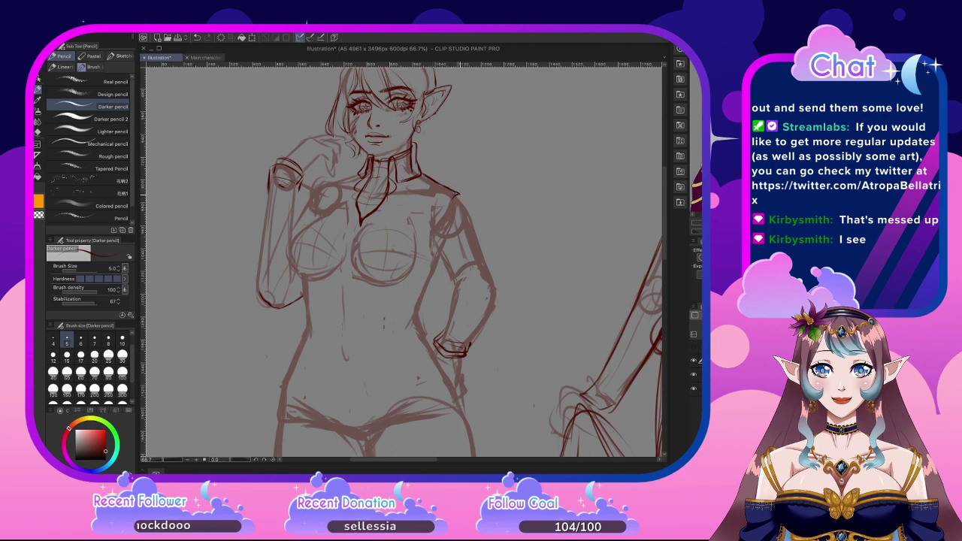
{"action": "left_click_drag", "start_coordinate": [464, 199], "coordinate": [479, 240]}
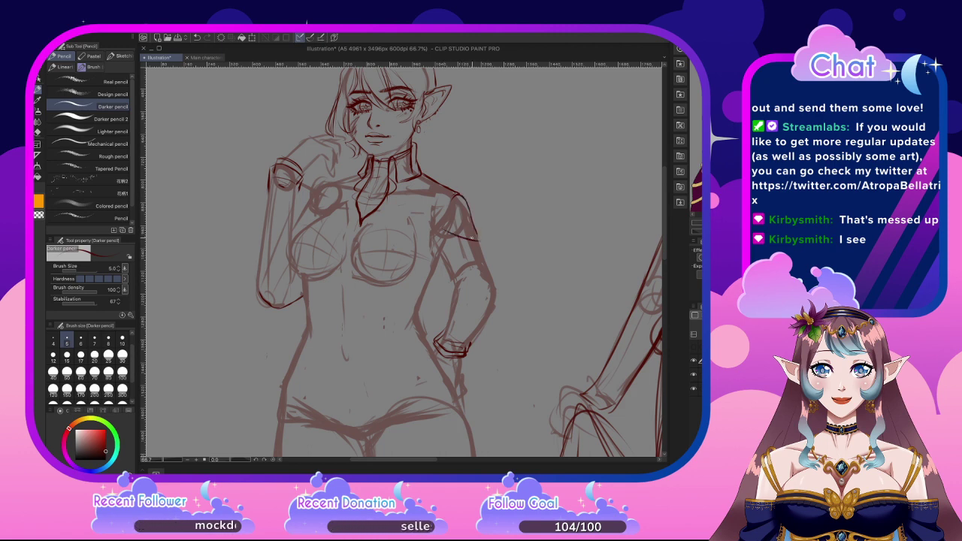
{"action": "mouse_move", "coordinate": [476, 233]}
{"action": "left_mouse_down"}
{"action": "mouse_move", "coordinate": [446, 233]}
{"action": "mouse_move", "coordinate": [475, 254]}
{"action": "mouse_move", "coordinate": [444, 262]}
{"action": "left_mouse_up"}
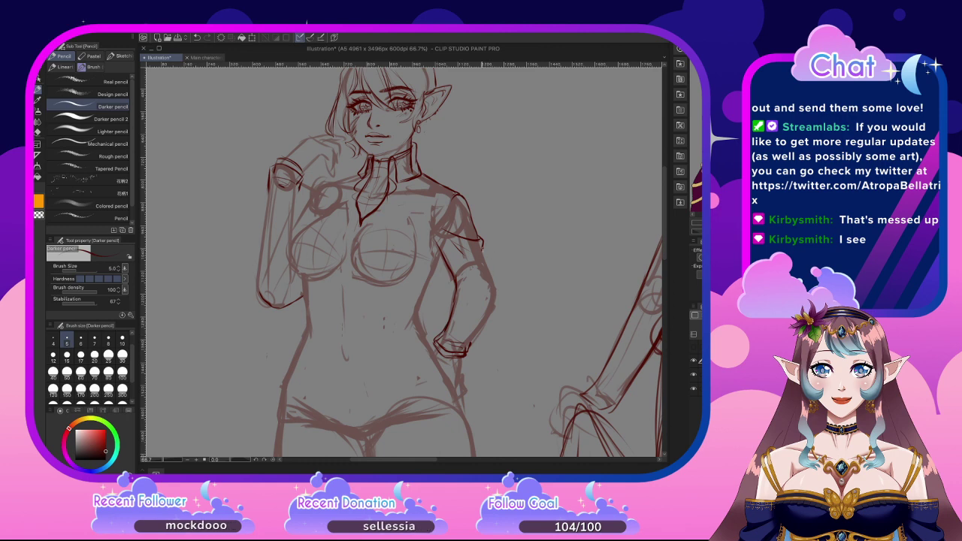
{"action": "mouse_move", "coordinate": [482, 248]}
{"action": "left_mouse_down"}
{"action": "mouse_move", "coordinate": [495, 298]}
{"action": "mouse_move", "coordinate": [475, 344]}
{"action": "left_mouse_up"}
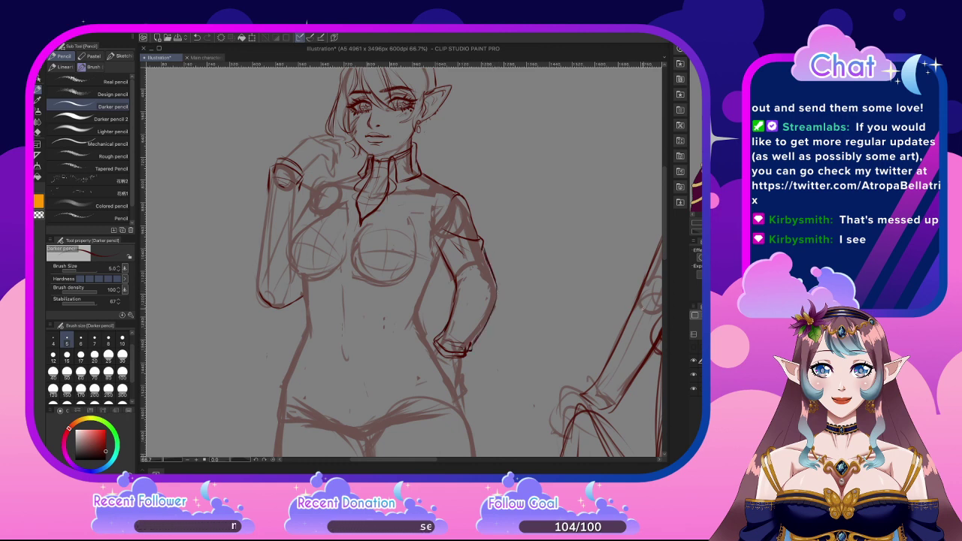
{"action": "left_click_drag", "start_coordinate": [453, 194], "coordinate": [436, 251]}
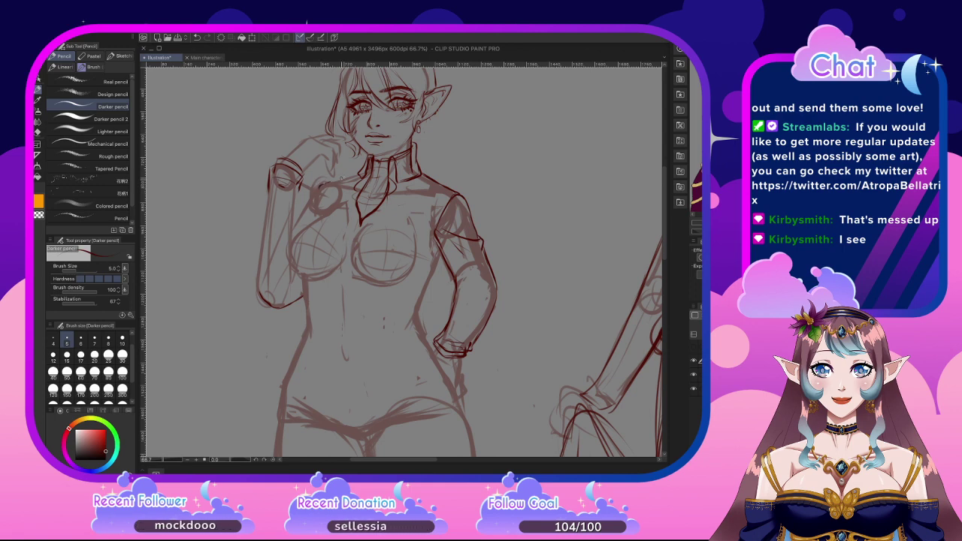
Outline the raised arm's sleeve from the shoulder along the forearm to the elbow, cleaning up the elbow line
{"action": "left_click_drag", "start_coordinate": [334, 178], "coordinate": [354, 176]}
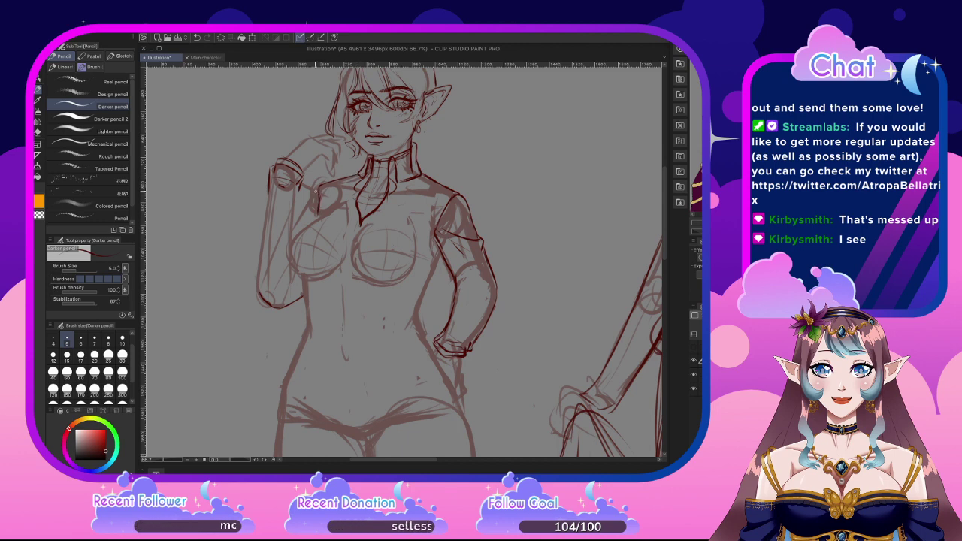
{"action": "mouse_move", "coordinate": [313, 196]}
{"action": "left_mouse_down"}
{"action": "mouse_move", "coordinate": [304, 214]}
{"action": "mouse_move", "coordinate": [319, 214]}
{"action": "mouse_move", "coordinate": [297, 219]}
{"action": "mouse_move", "coordinate": [297, 208]}
{"action": "mouse_move", "coordinate": [298, 233]}
{"action": "left_mouse_up"}
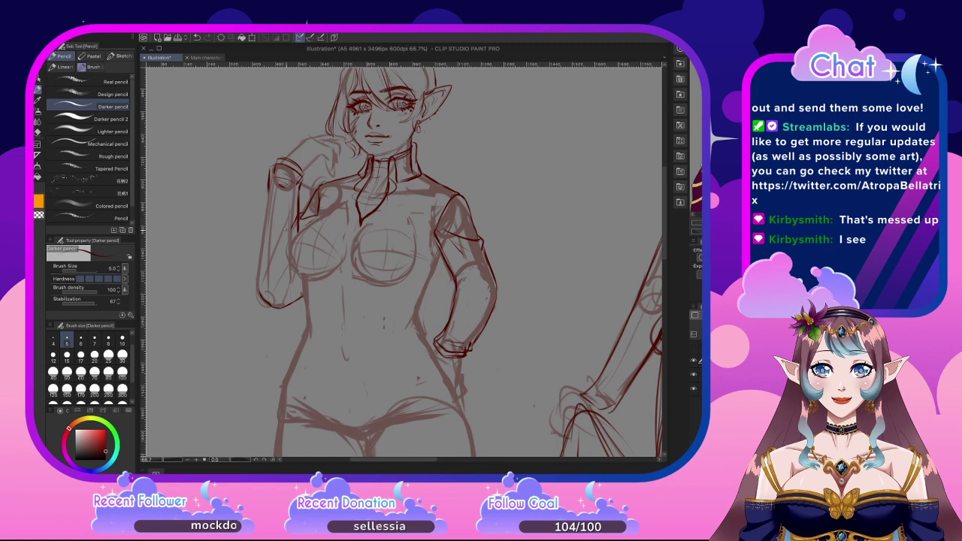
{"action": "left_click_drag", "start_coordinate": [266, 188], "coordinate": [257, 248]}
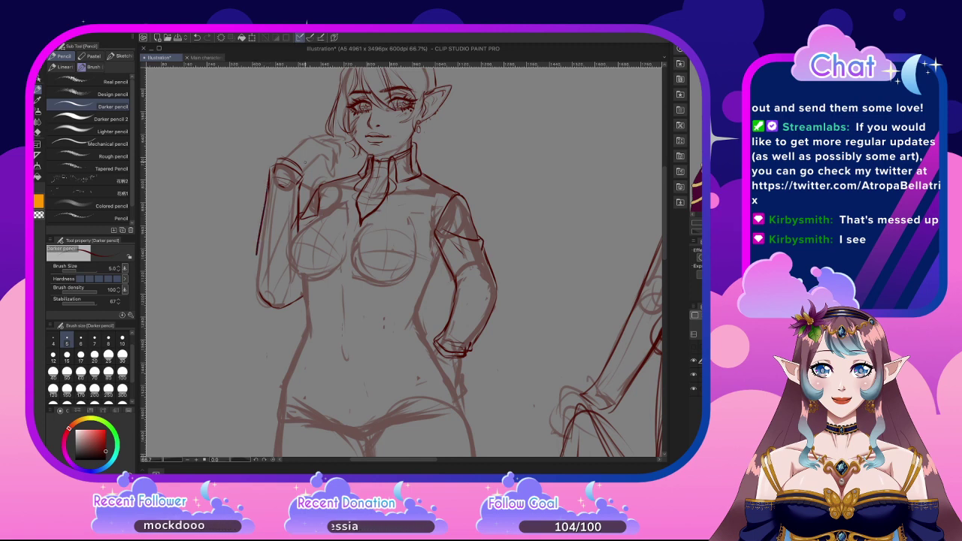
{"action": "key", "text": "ctrl+z"}
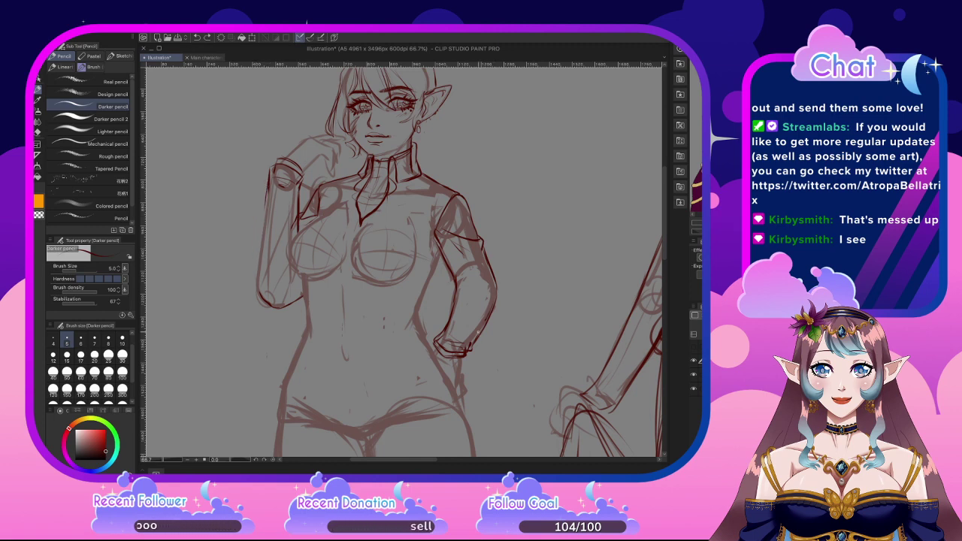
{"action": "left_click_drag", "start_coordinate": [266, 215], "coordinate": [258, 260]}
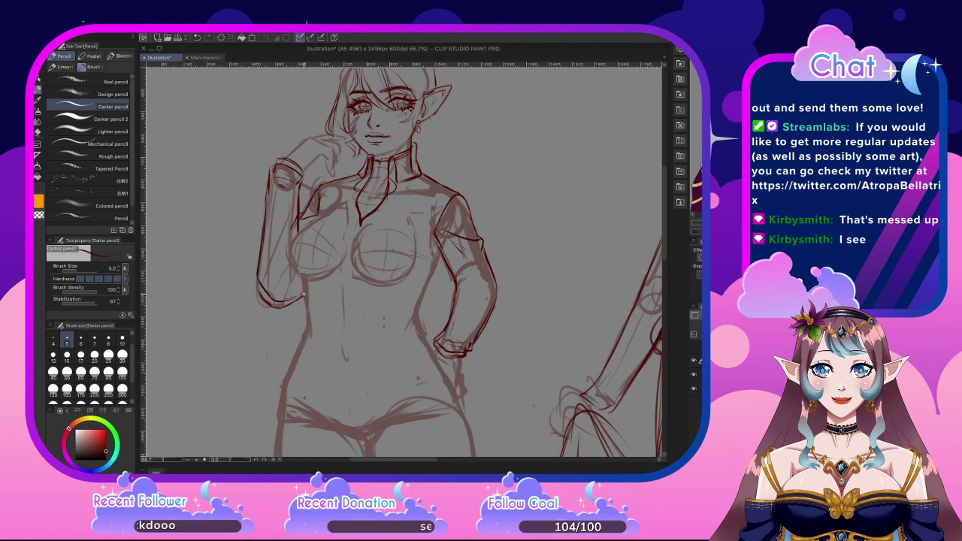
{"action": "key", "text": "e"}
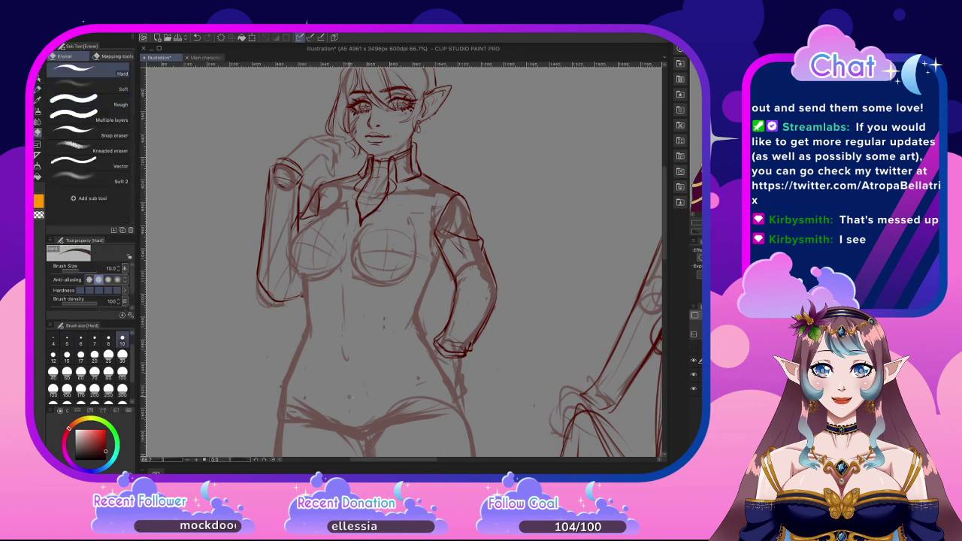
{"action": "key", "text": "p"}
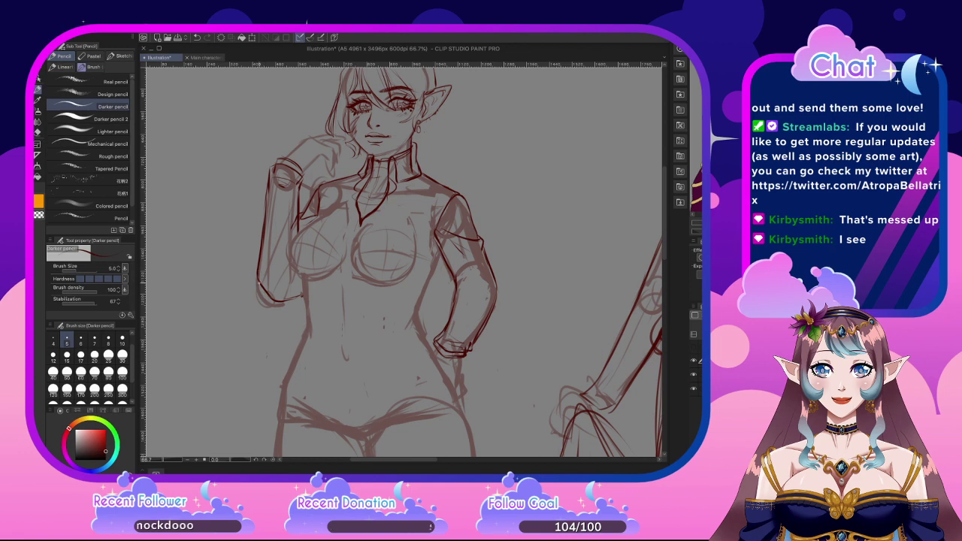
{"action": "left_click_drag", "start_coordinate": [266, 296], "coordinate": [275, 303]}
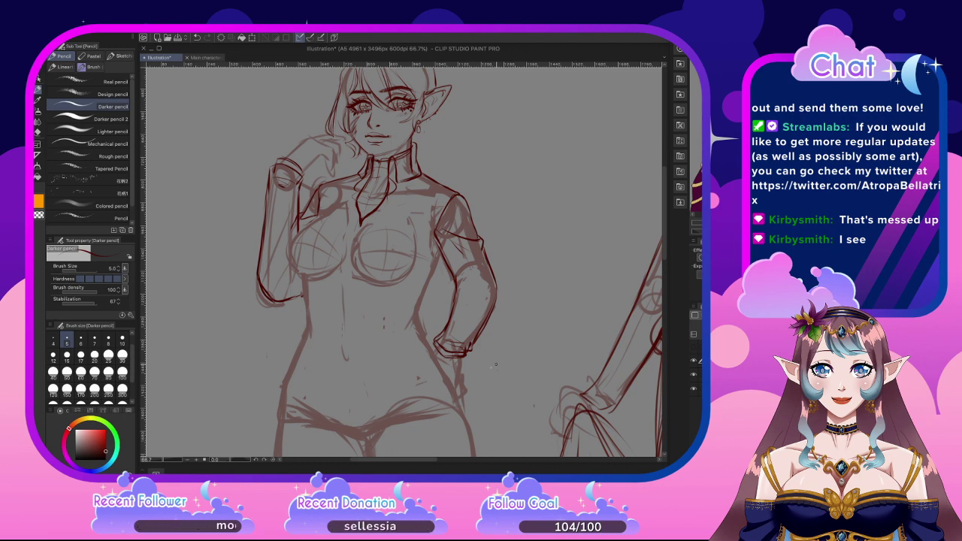
{"action": "key", "text": "m"}
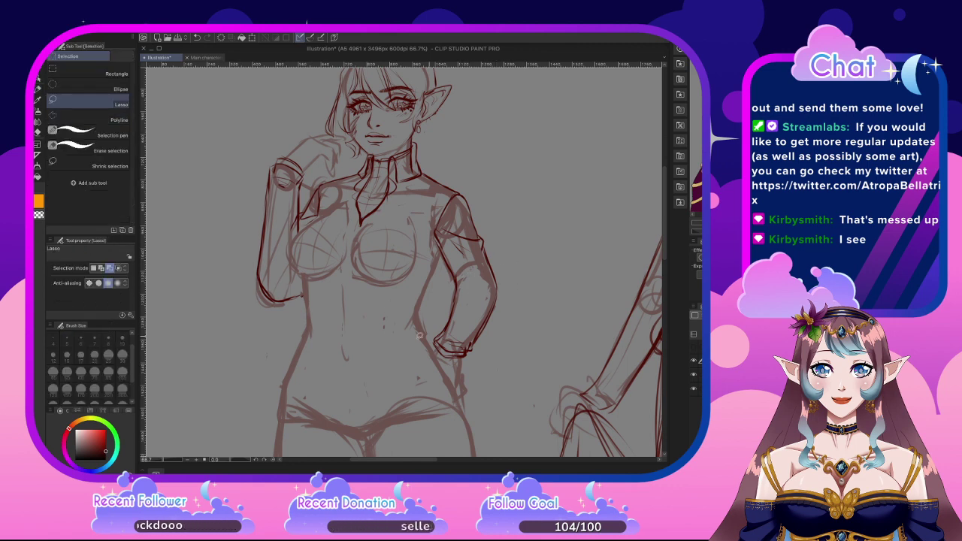
{"action": "key", "text": "e"}
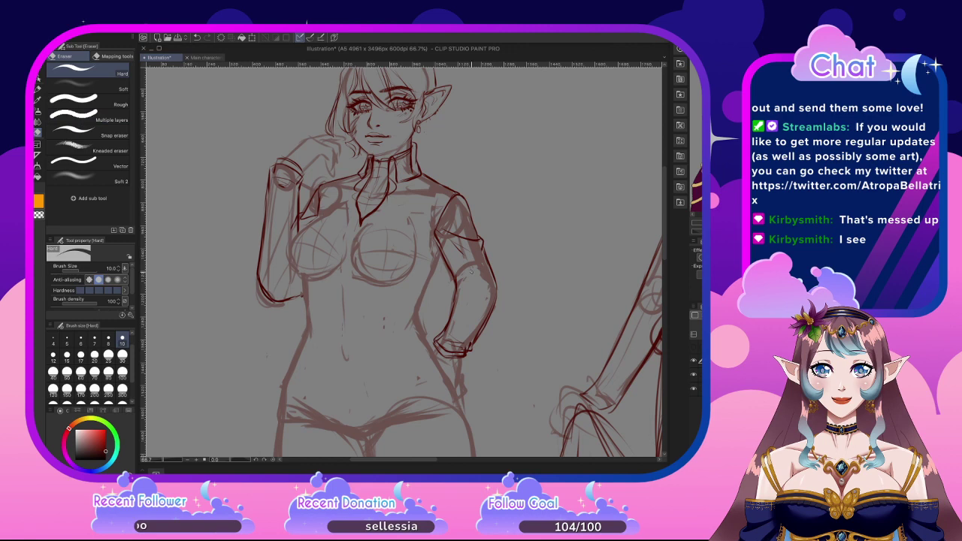
{"action": "left_click", "coordinate": [122, 353]}
{"action": "key", "text": "m"}
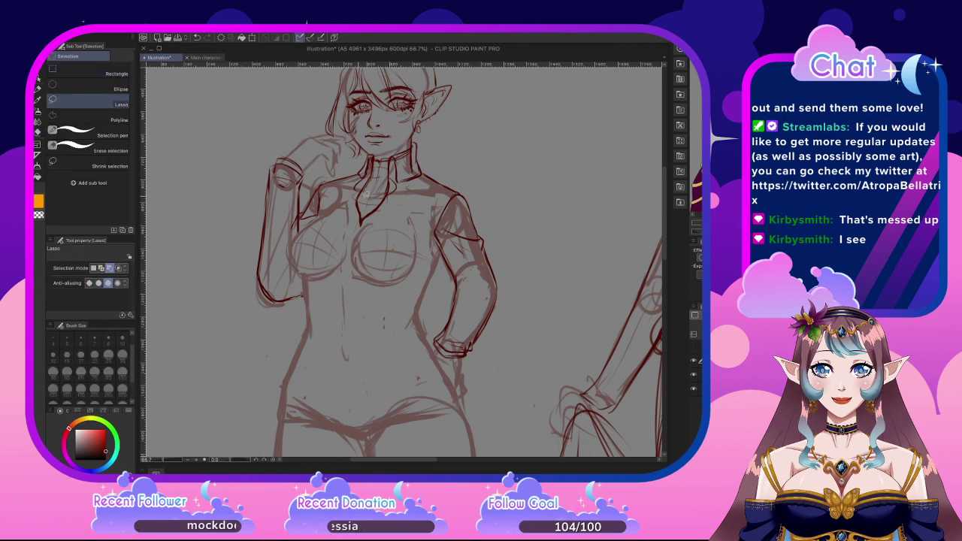
Lasso-select the lower sleeve and cuff of the arm resting on the hip and transform them slightly downward
{"action": "mouse_move", "coordinate": [460, 269]}
{"action": "left_mouse_down"}
{"action": "mouse_move", "coordinate": [433, 355]}
{"action": "mouse_move", "coordinate": [505, 348]}
{"action": "mouse_move", "coordinate": [508, 270]}
{"action": "left_mouse_up"}
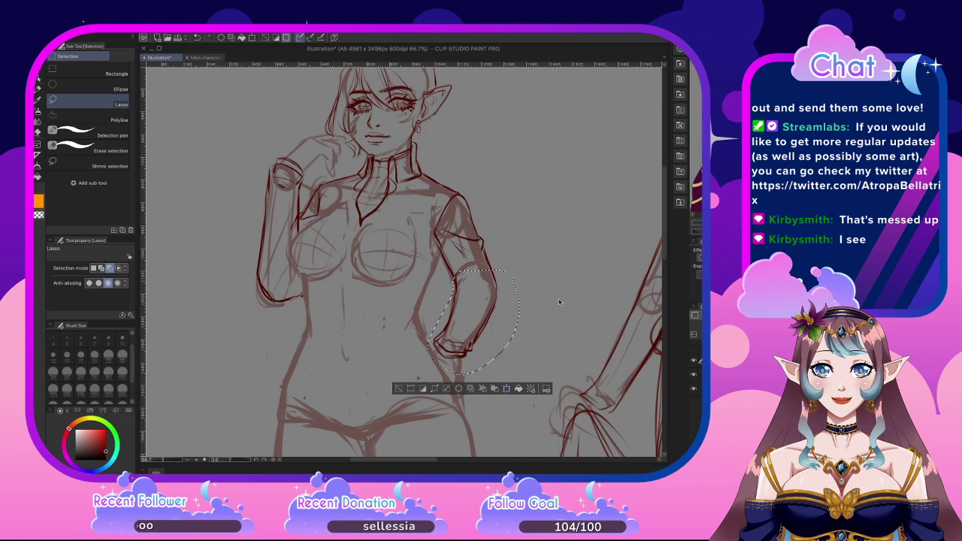
{"action": "key", "text": "ctrl+t"}
{"action": "left_click_drag", "start_coordinate": [488, 331], "coordinate": [491, 347]}
{"action": "left_click", "coordinate": [498, 412]}
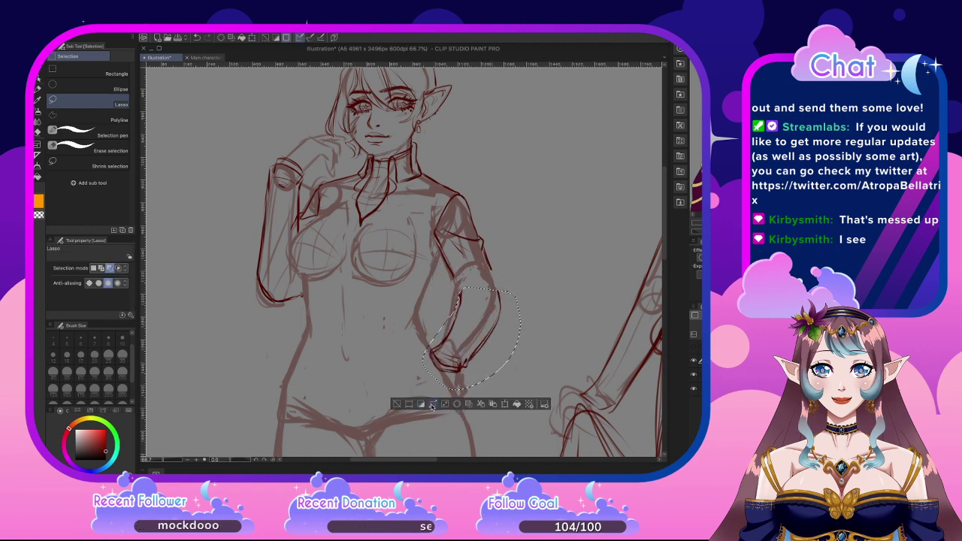
{"action": "left_click", "coordinate": [397, 405]}
Reselect the hip arm's lower sleeve and cuff with the lasso and move them aside onto the empty canvas beside the figure
{"action": "key", "text": "e"}
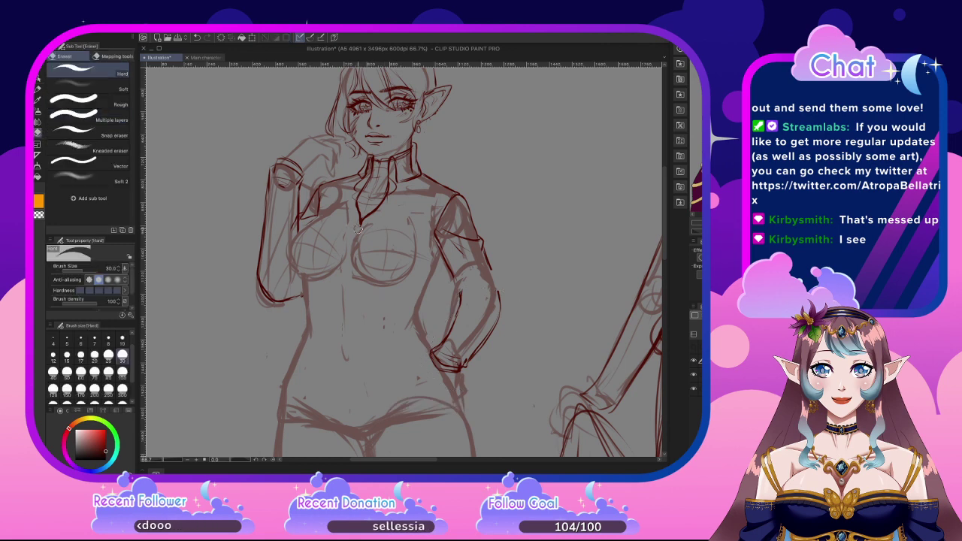
{"action": "key", "text": "m"}
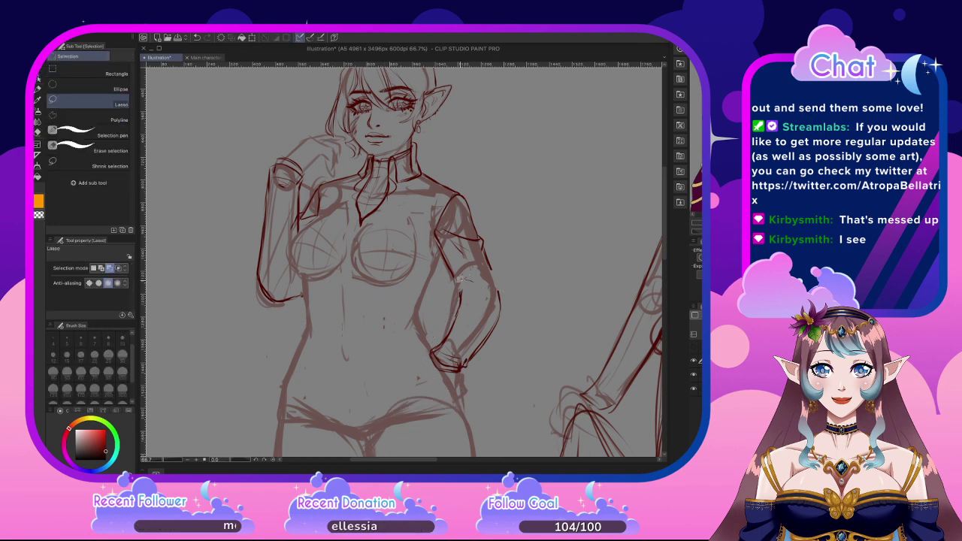
{"action": "mouse_move", "coordinate": [460, 278]}
{"action": "left_mouse_down"}
{"action": "mouse_move", "coordinate": [469, 391]}
{"action": "mouse_move", "coordinate": [458, 279]}
{"action": "left_mouse_up"}
{"action": "left_click", "coordinate": [500, 412]}
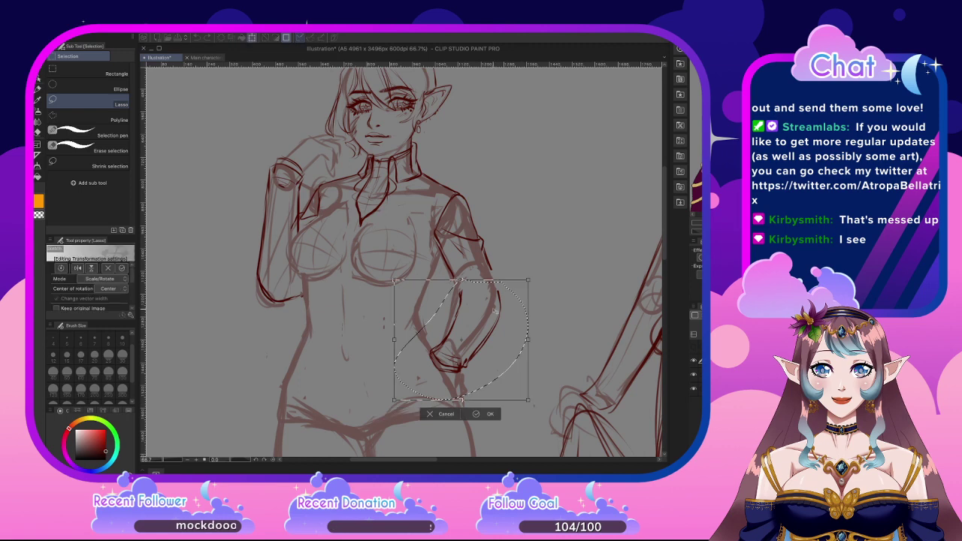
{"action": "left_click_drag", "start_coordinate": [489, 330], "coordinate": [597, 340]}
{"action": "key", "text": "Return"}
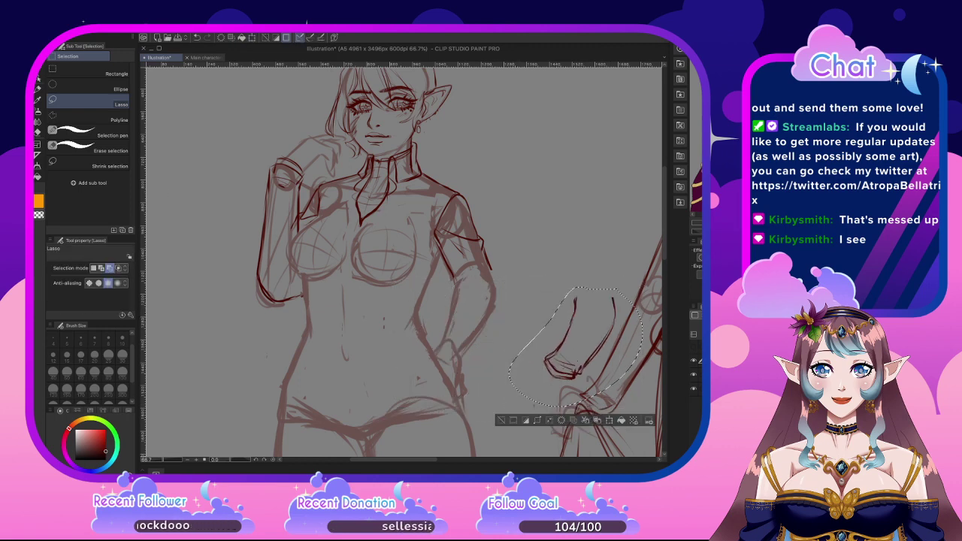
Extend the hip arm's upper sleeve to the elbow and close it with an elliptical end using the Darker pencil
{"action": "key", "text": "p"}
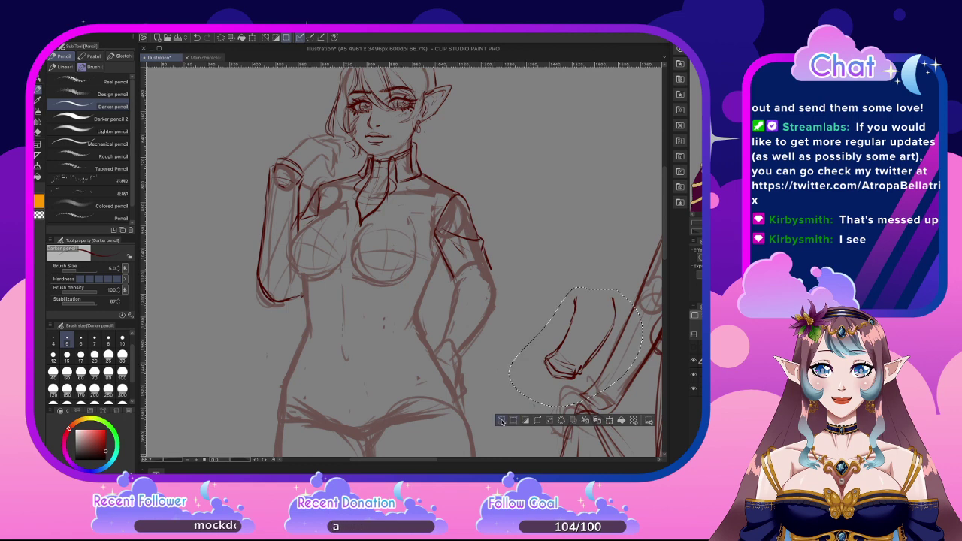
{"action": "key", "text": "ctrl+d"}
{"action": "left_click_drag", "start_coordinate": [453, 275], "coordinate": [460, 294]}
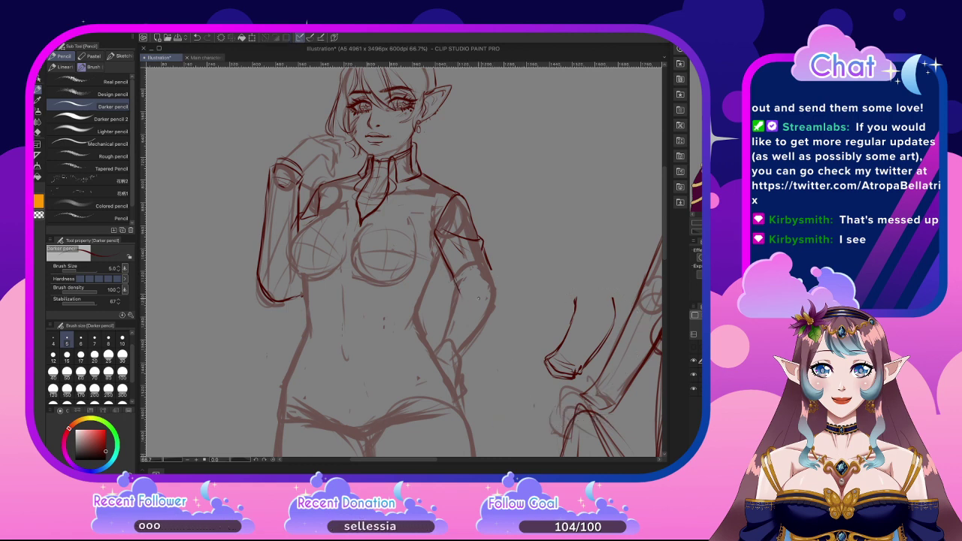
{"action": "left_click_drag", "start_coordinate": [462, 302], "coordinate": [474, 307]}
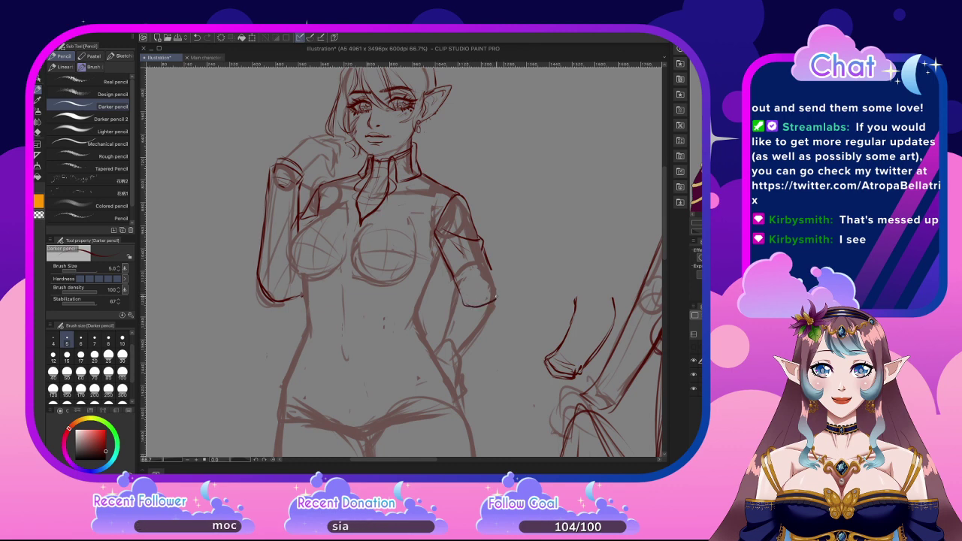
{"action": "mouse_move", "coordinate": [493, 274]}
{"action": "left_mouse_down"}
{"action": "mouse_move", "coordinate": [461, 298]}
{"action": "mouse_move", "coordinate": [496, 284]}
{"action": "left_mouse_up"}
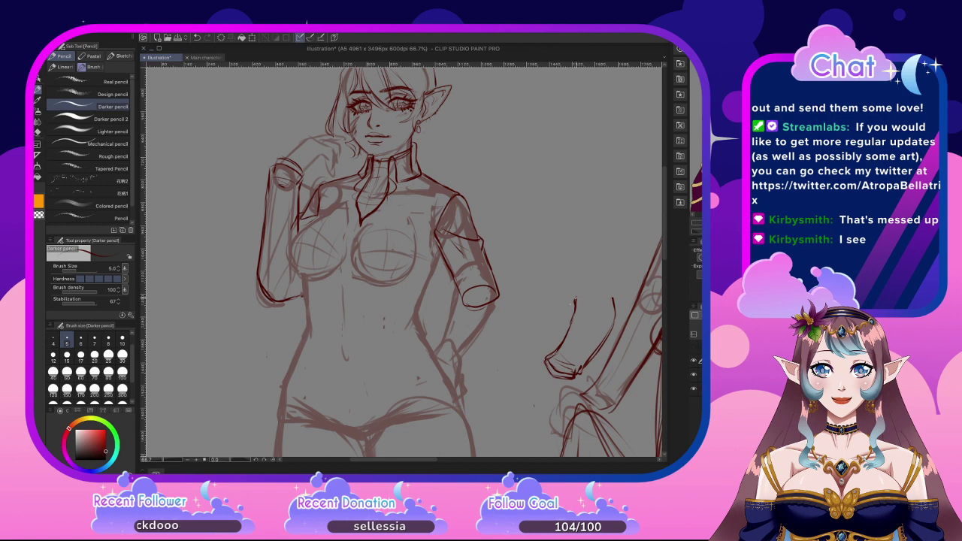
Lasso the set-aside lower sleeve and cuff and move them back onto the forearm, joining the elbow ellipse
{"action": "left_click", "coordinate": [38, 78]}
{"action": "mouse_move", "coordinate": [578, 278]}
{"action": "left_mouse_down"}
{"action": "mouse_move", "coordinate": [524, 390]}
{"action": "mouse_move", "coordinate": [582, 381]}
{"action": "mouse_move", "coordinate": [608, 344]}
{"action": "mouse_move", "coordinate": [593, 275]}
{"action": "left_mouse_up"}
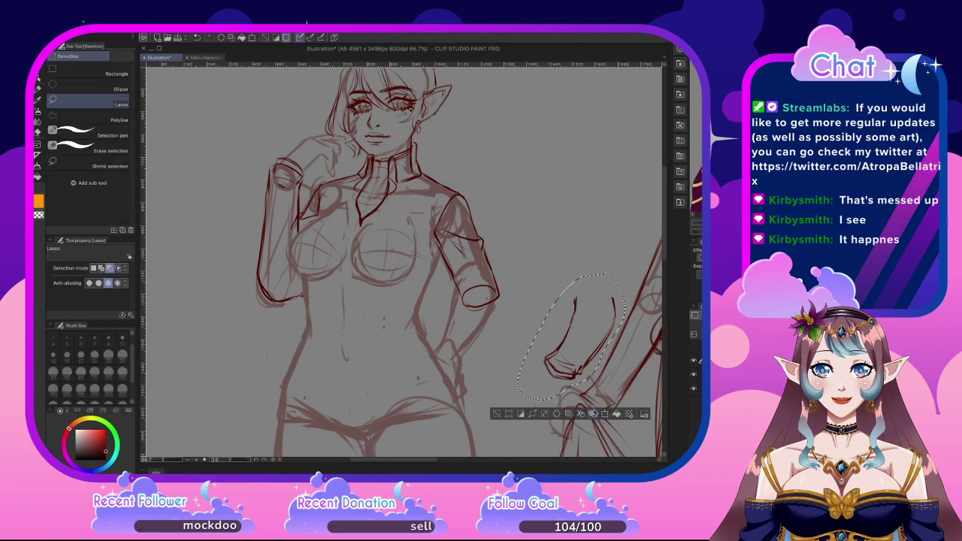
{"action": "key", "text": "ctrl+t"}
{"action": "mouse_move", "coordinate": [569, 337]}
{"action": "left_mouse_down"}
{"action": "mouse_move", "coordinate": [460, 338]}
{"action": "mouse_move", "coordinate": [491, 334]}
{"action": "mouse_move", "coordinate": [488, 325]}
{"action": "left_mouse_up"}
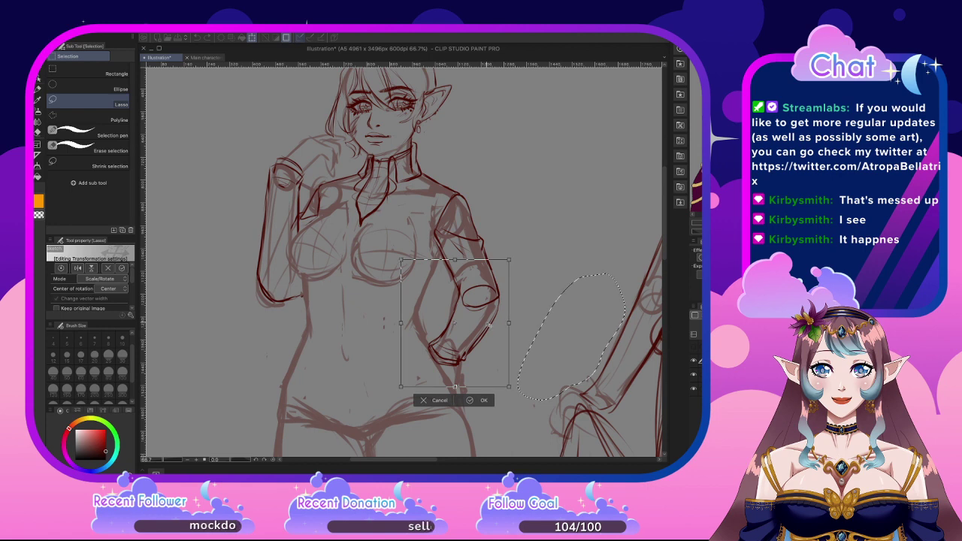
{"action": "left_click", "coordinate": [484, 400]}
{"action": "key", "text": "ctrl+d"}
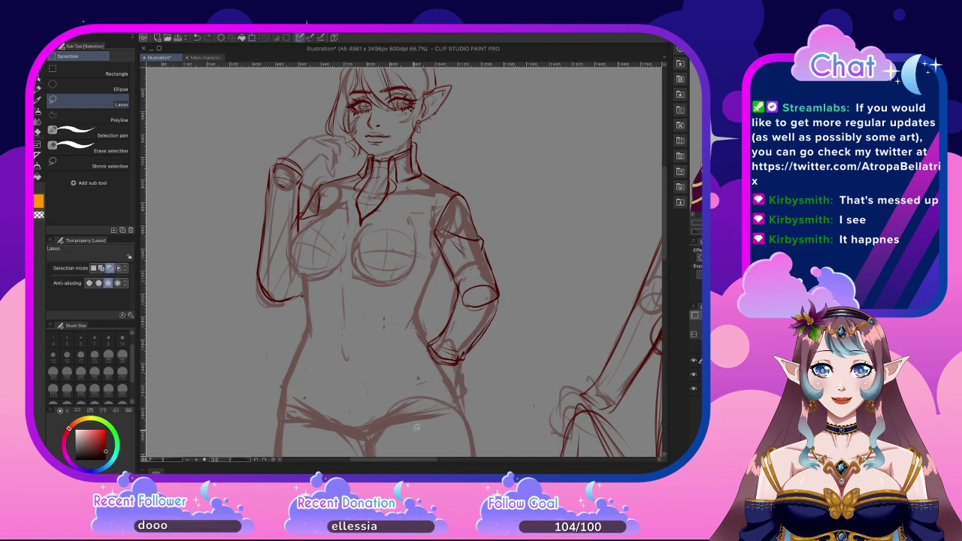
{"action": "left_click", "coordinate": [37, 132]}
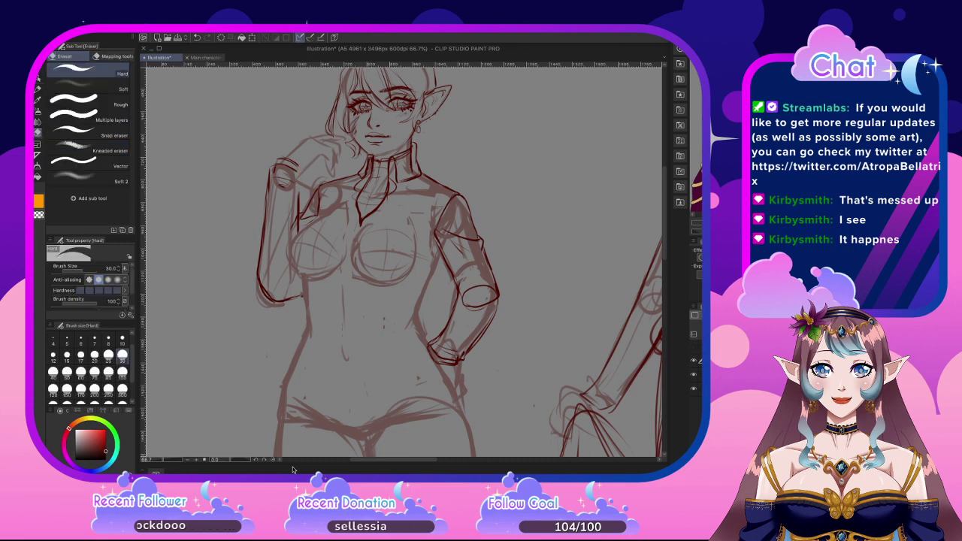
{"action": "mouse_move", "coordinate": [312, 194]}
{"action": "left_mouse_down"}
{"action": "mouse_move", "coordinate": [297, 225]}
{"action": "mouse_move", "coordinate": [303, 216]}
{"action": "left_mouse_up"}
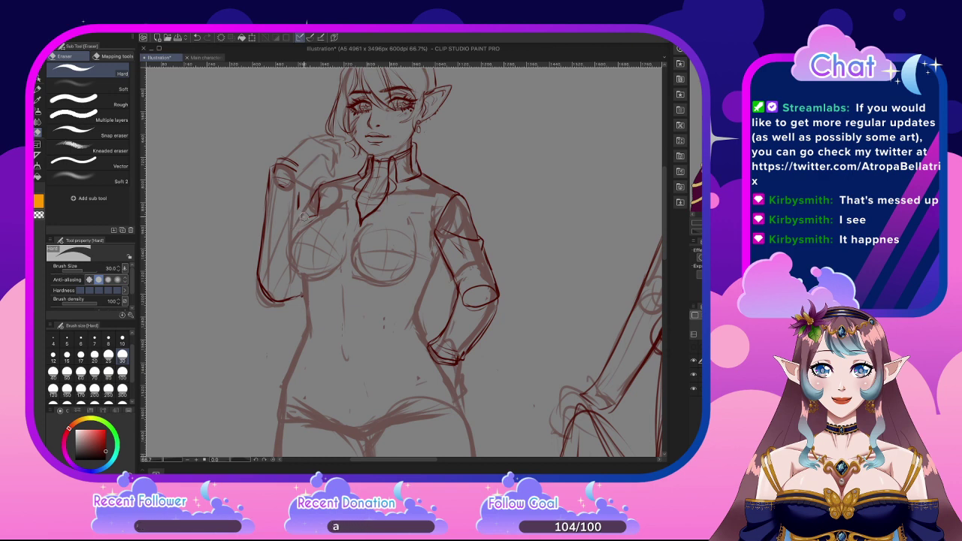
{"action": "key", "text": "ctrl+z"}
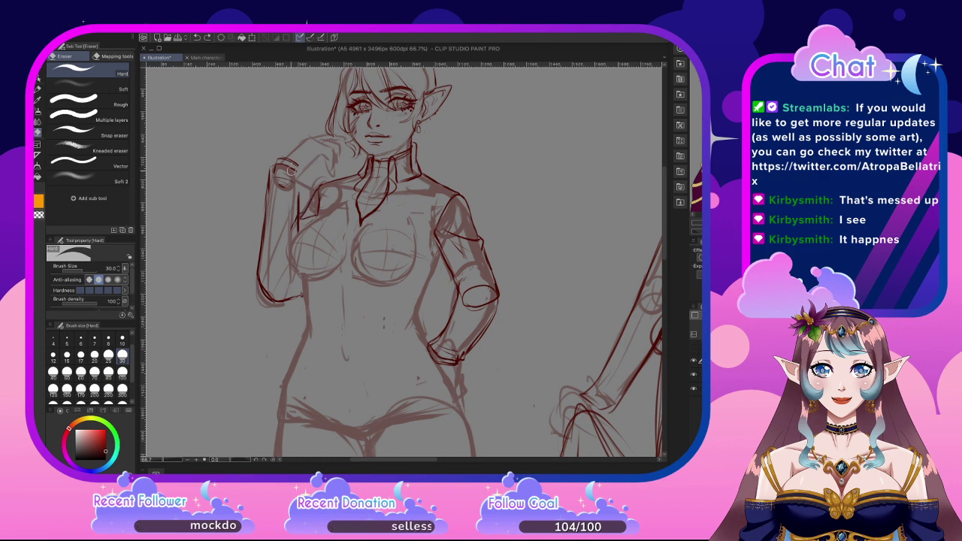
{"action": "mouse_move", "coordinate": [290, 169]}
{"action": "left_mouse_down"}
{"action": "mouse_move", "coordinate": [293, 214]}
{"action": "mouse_move", "coordinate": [268, 217]}
{"action": "mouse_move", "coordinate": [275, 173]}
{"action": "left_mouse_up"}
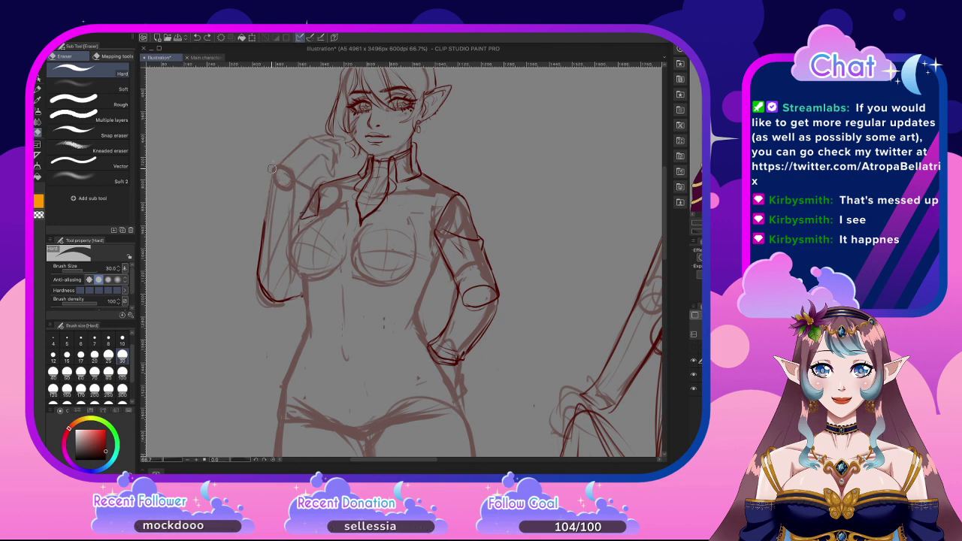
{"action": "mouse_move", "coordinate": [263, 222]}
{"action": "left_mouse_down"}
{"action": "mouse_move", "coordinate": [267, 301]}
{"action": "mouse_move", "coordinate": [275, 256]}
{"action": "mouse_move", "coordinate": [254, 293]}
{"action": "left_mouse_up"}
{"action": "key", "text": "ctrl+z"}
{"action": "key", "text": "ctrl+z"}
{"action": "key", "text": "ctrl+z"}
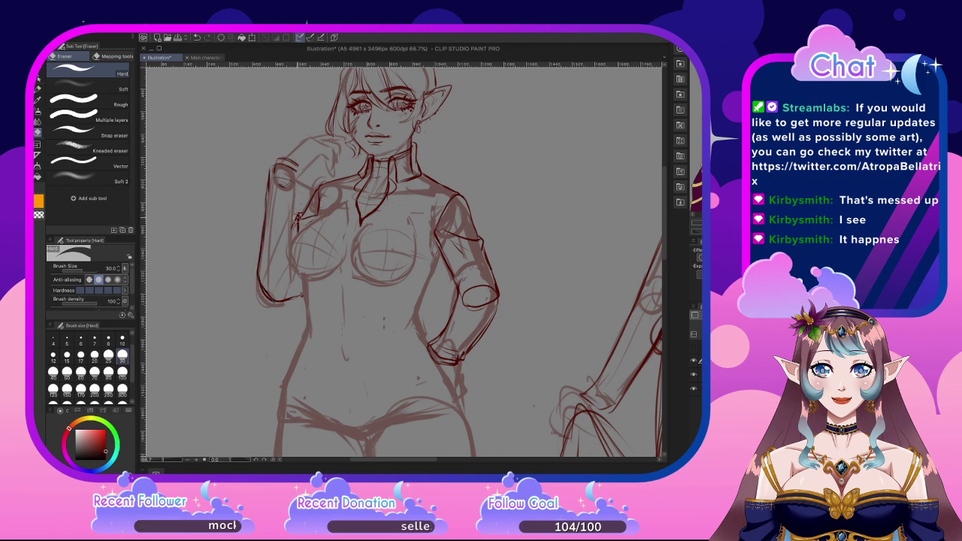
Erase the cuff and forearm sleeve outlines on the raised arm with the Hard eraser, raising its size to 30
{"action": "left_click", "coordinate": [122, 339]}
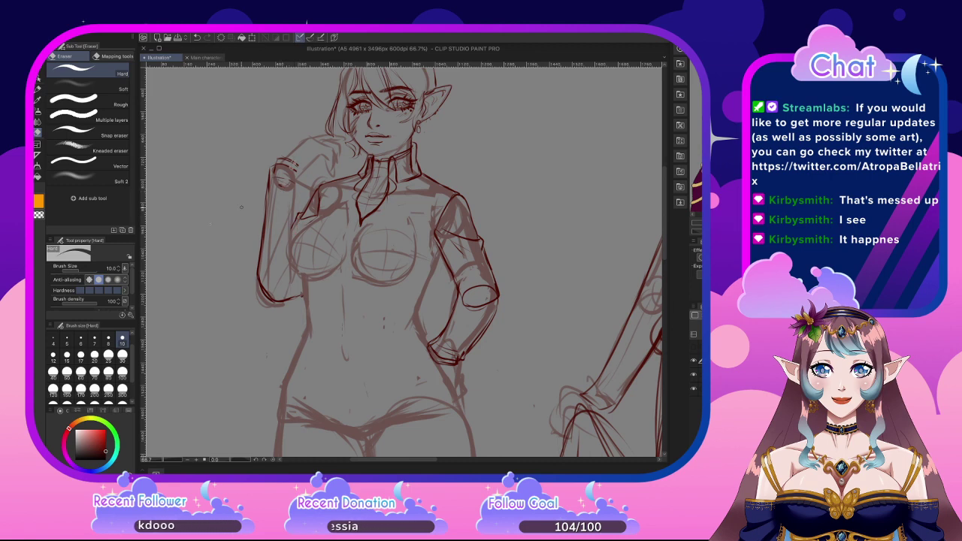
{"action": "key", "text": "bracketright"}
{"action": "key", "text": "bracketright"}
{"action": "key", "text": "bracketright"}
{"action": "key", "text": "bracketright"}
{"action": "key", "text": "bracketright"}
{"action": "key", "text": "bracketright"}
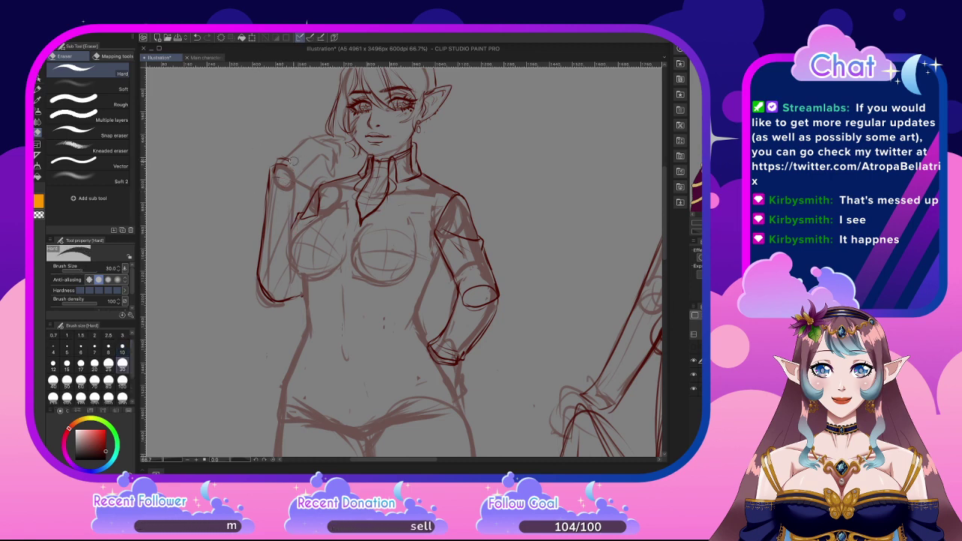
{"action": "mouse_move", "coordinate": [281, 194]}
{"action": "left_mouse_down"}
{"action": "mouse_move", "coordinate": [269, 180]}
{"action": "mouse_move", "coordinate": [283, 151]}
{"action": "mouse_move", "coordinate": [261, 272]}
{"action": "mouse_move", "coordinate": [267, 299]}
{"action": "mouse_move", "coordinate": [319, 289]}
{"action": "left_mouse_up"}
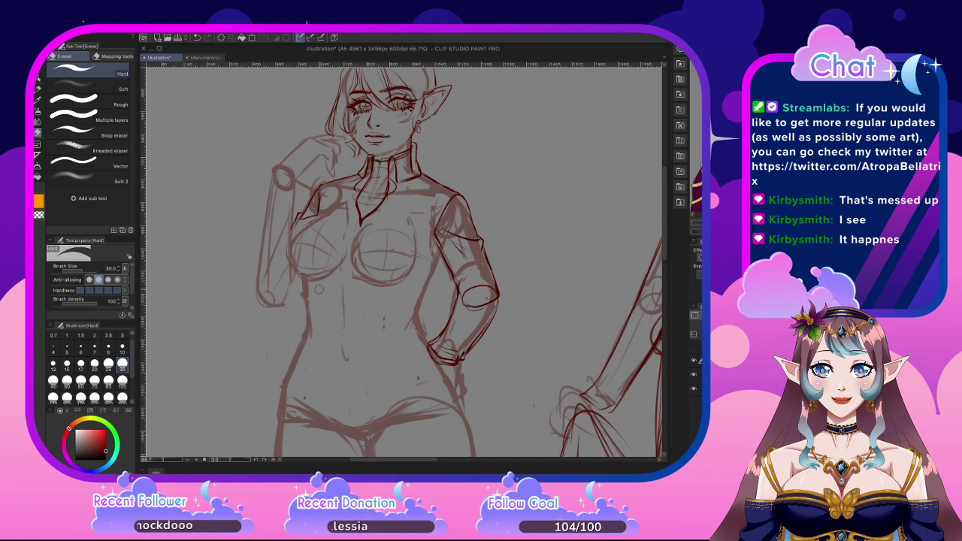
Redraw the raised arm's forearm sleeve with both side lines, a rounded elbow and an elliptical opening at the wrist
{"action": "key", "text": "p"}
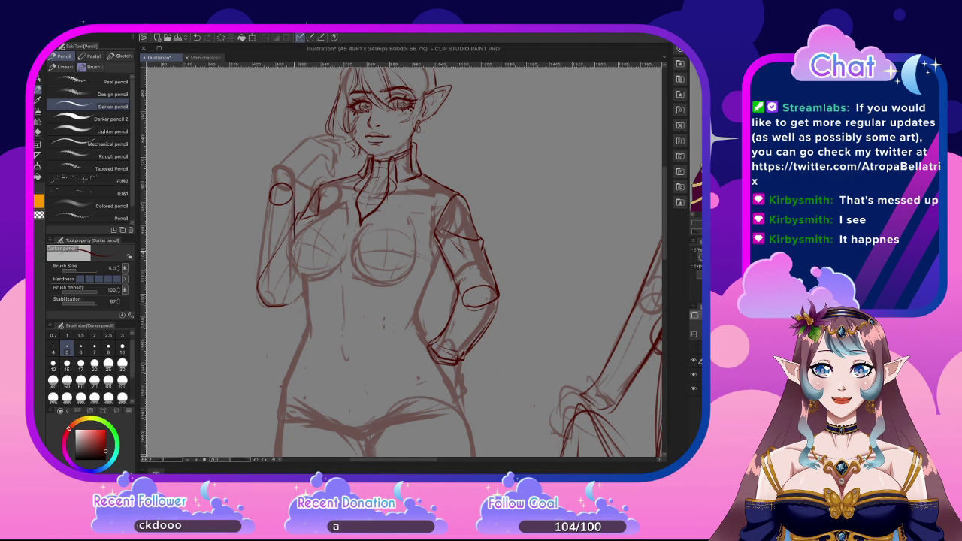
{"action": "left_click_drag", "start_coordinate": [268, 194], "coordinate": [257, 278]}
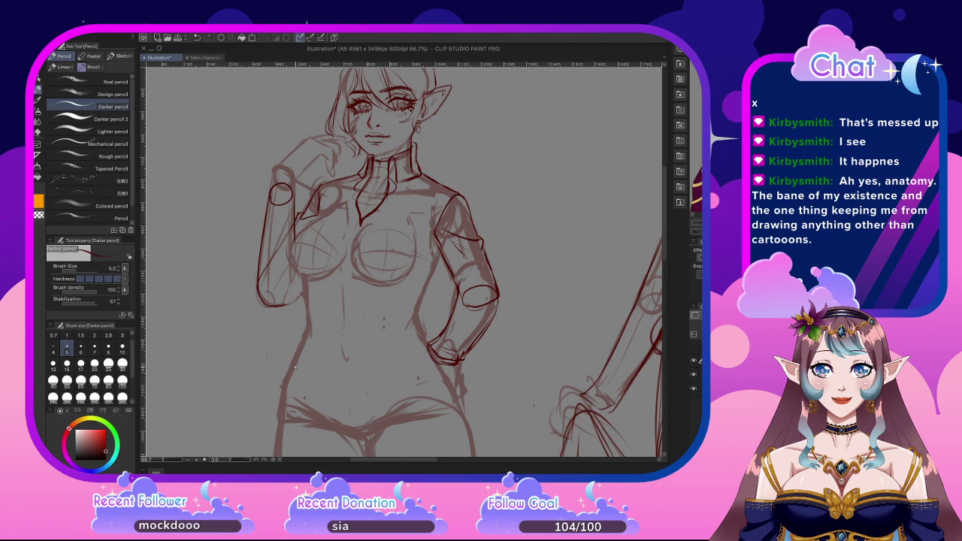
{"action": "left_click", "coordinate": [38, 131]}
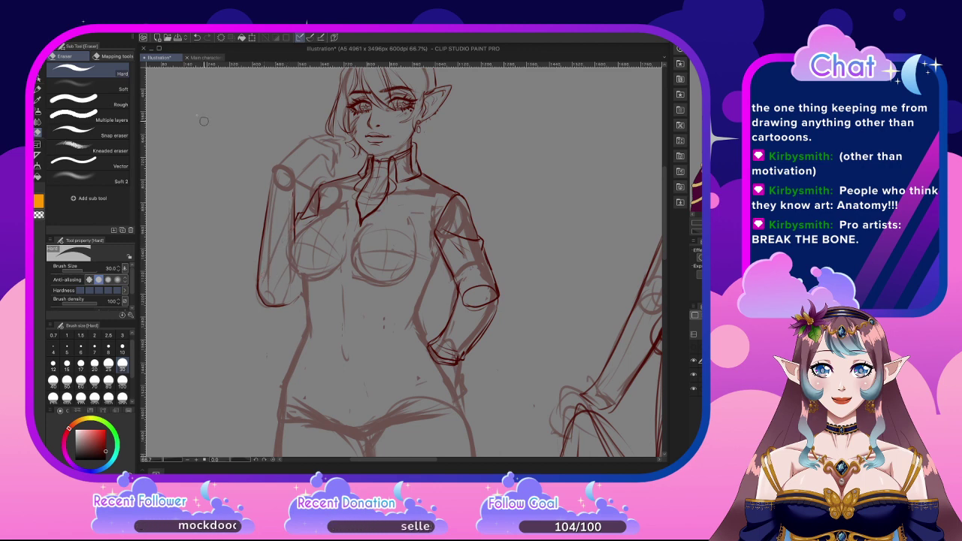
{"action": "left_click", "coordinate": [38, 88]}
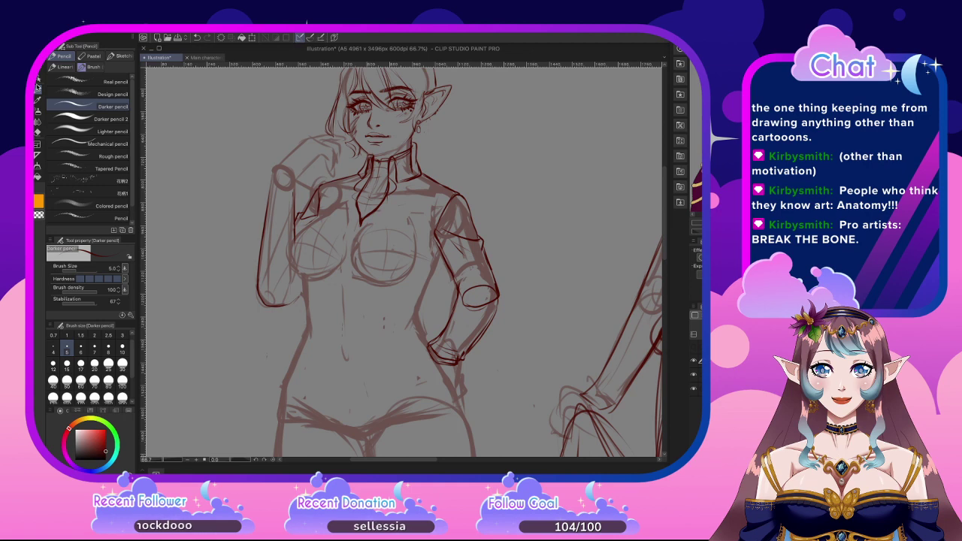
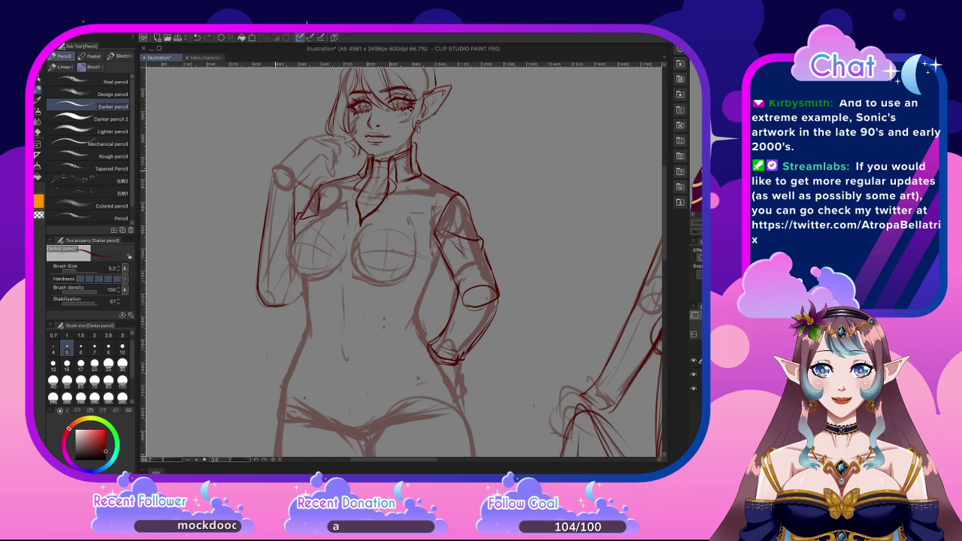
Outline the raised hand above its sleeve opening and reinforce the cuff at the hip with the Darker pencil
{"action": "key", "text": "e"}
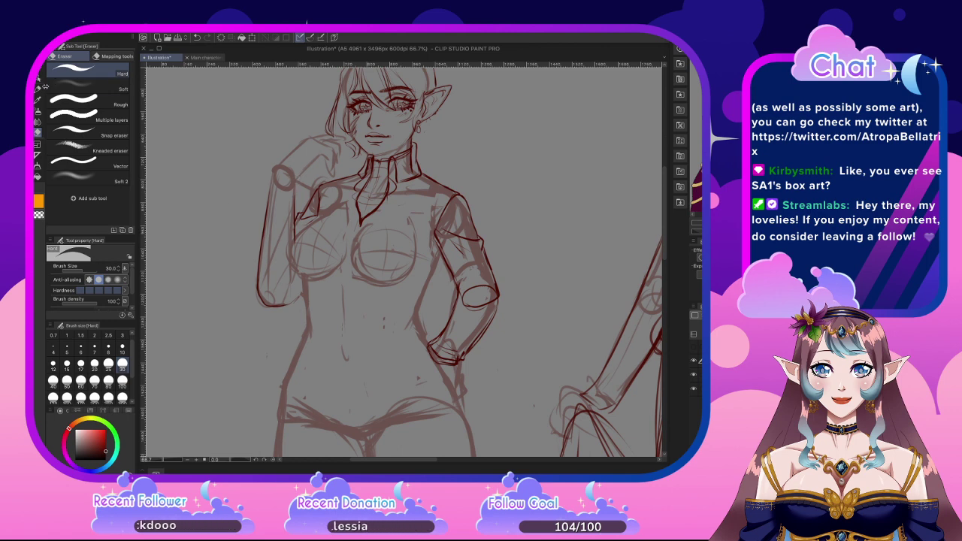
{"action": "left_click", "coordinate": [38, 88]}
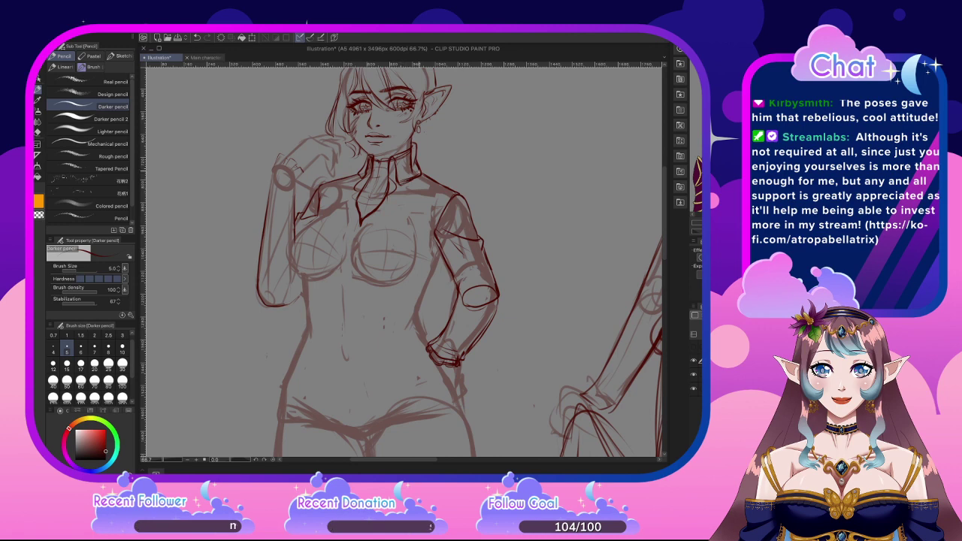
{"action": "left_click", "coordinate": [37, 132]}
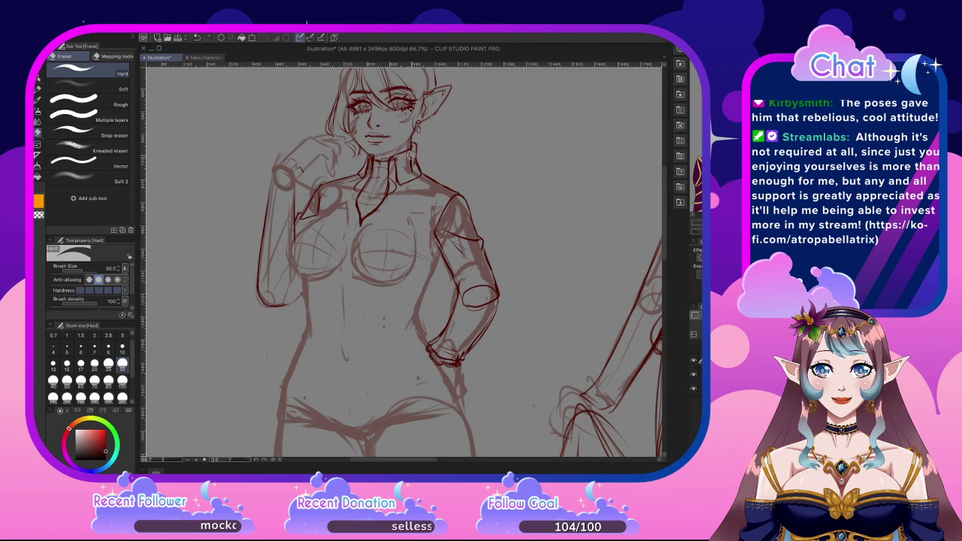
Outline the bust, both sides of the waist and the hip just below the resting hand with the Darker pencil, cleaning up the waistline
{"action": "left_click", "coordinate": [38, 88]}
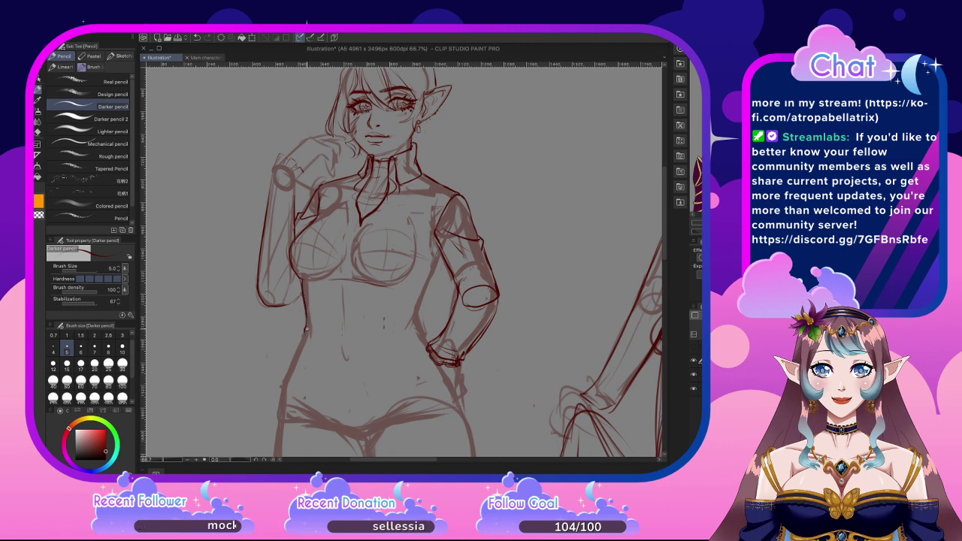
{"action": "left_click_drag", "start_coordinate": [305, 321], "coordinate": [309, 338]}
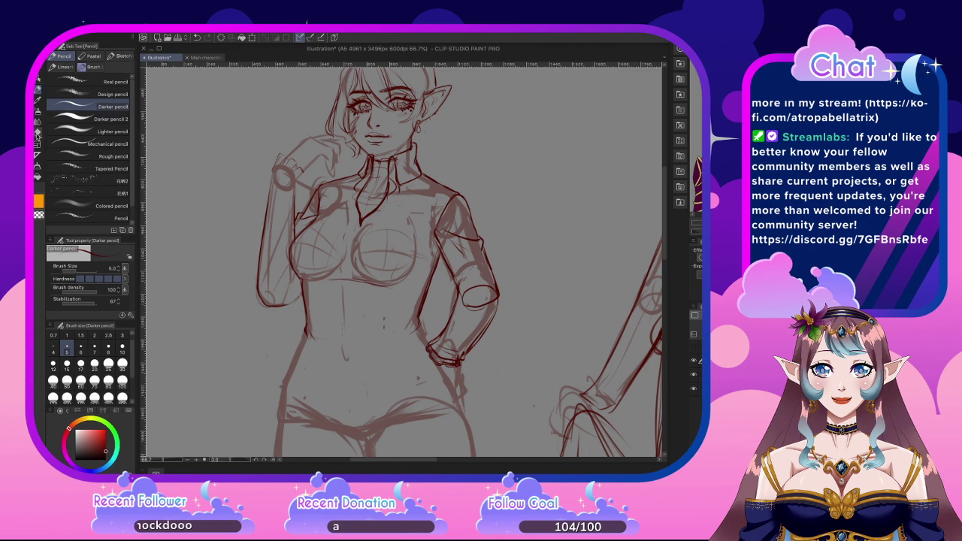
{"action": "key", "text": "e"}
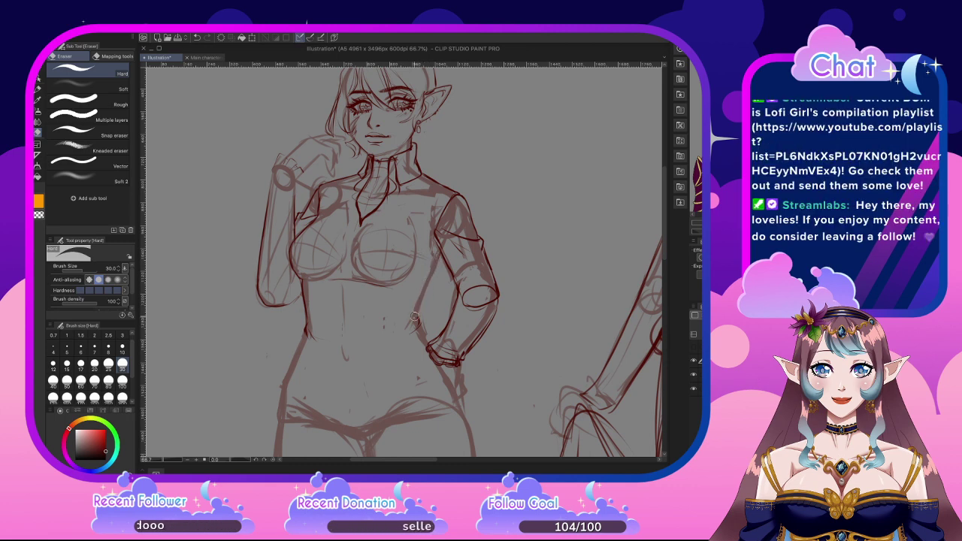
{"action": "left_click", "coordinate": [40, 84]}
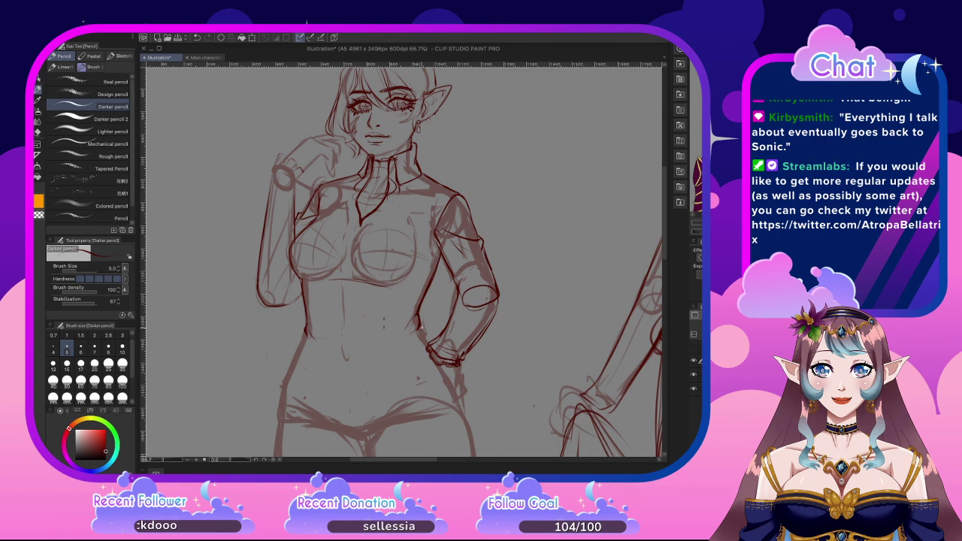
{"action": "left_click_drag", "start_coordinate": [428, 327], "coordinate": [418, 346]}
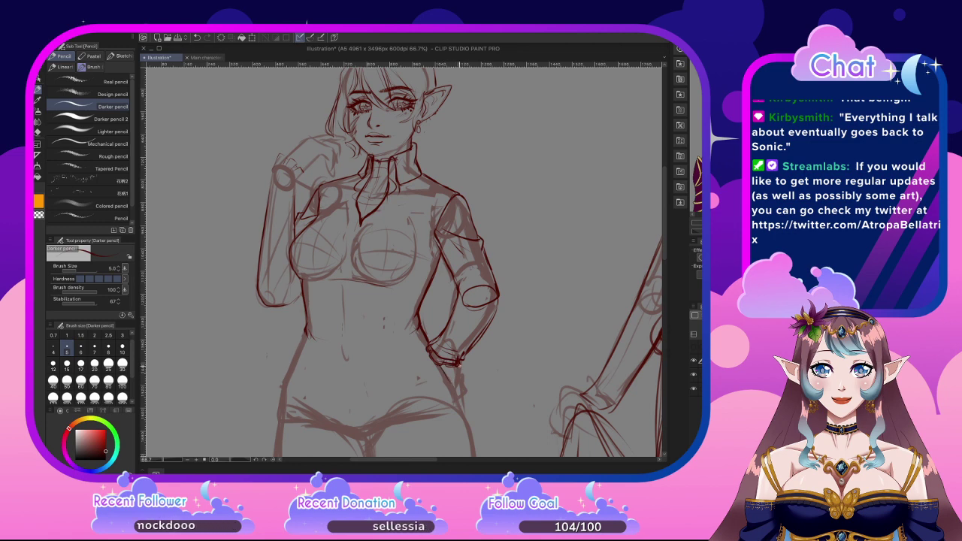
{"action": "mouse_move", "coordinate": [461, 364]}
{"action": "left_mouse_down"}
{"action": "mouse_move", "coordinate": [459, 395]}
{"action": "mouse_move", "coordinate": [459, 387]}
{"action": "left_mouse_up"}
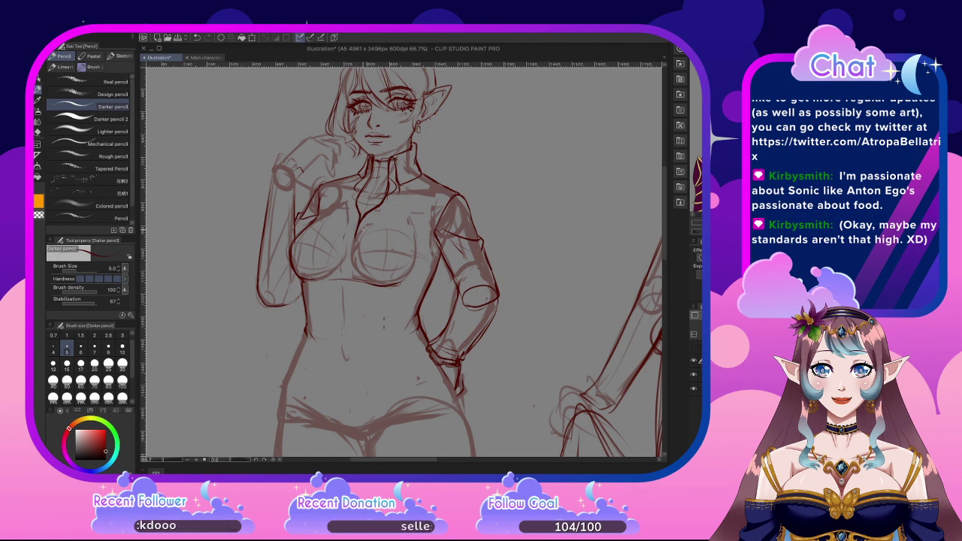
Draw the jacket's front opening edge from the neckline point down between the breasts to the bust's underside with the Darker pencil
{"action": "key", "text": "e"}
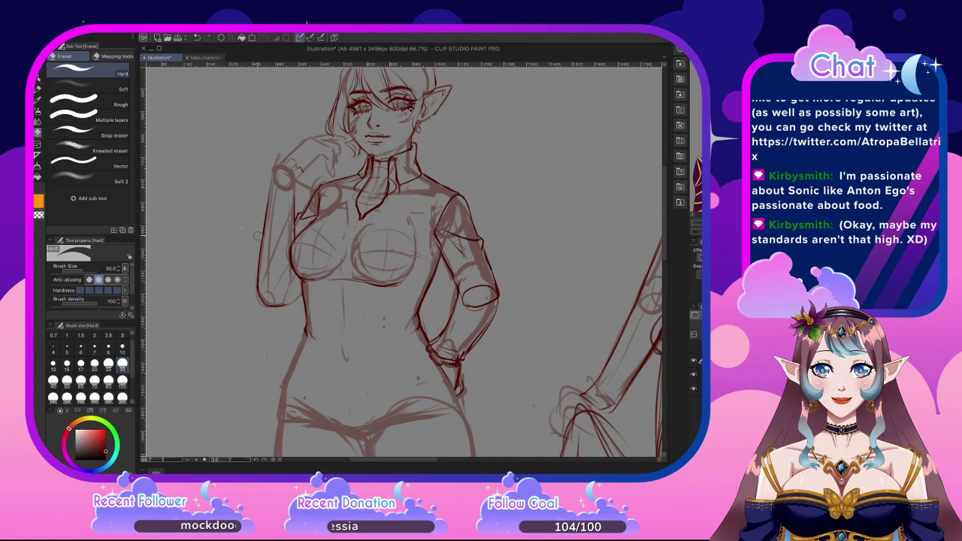
{"action": "left_click", "coordinate": [38, 90]}
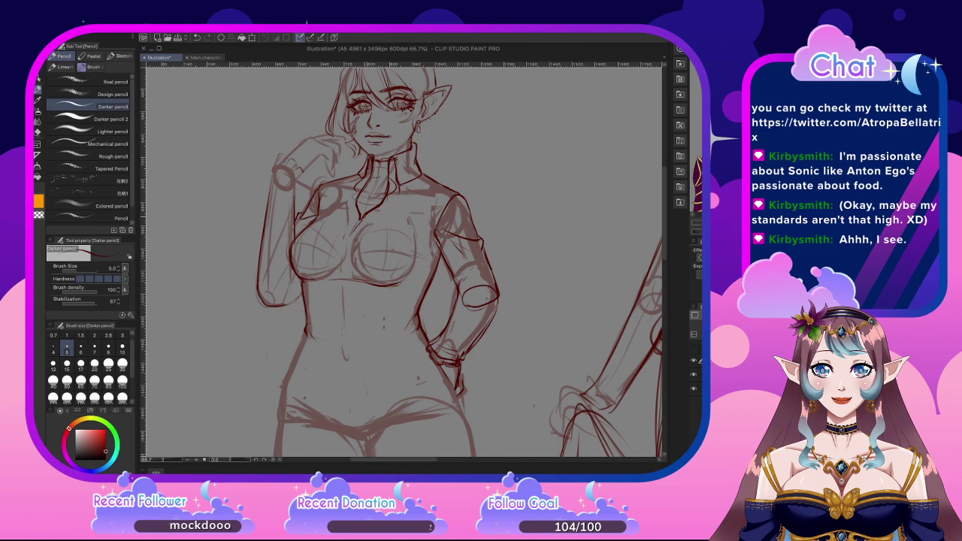
{"action": "left_click_drag", "start_coordinate": [358, 220], "coordinate": [342, 275]}
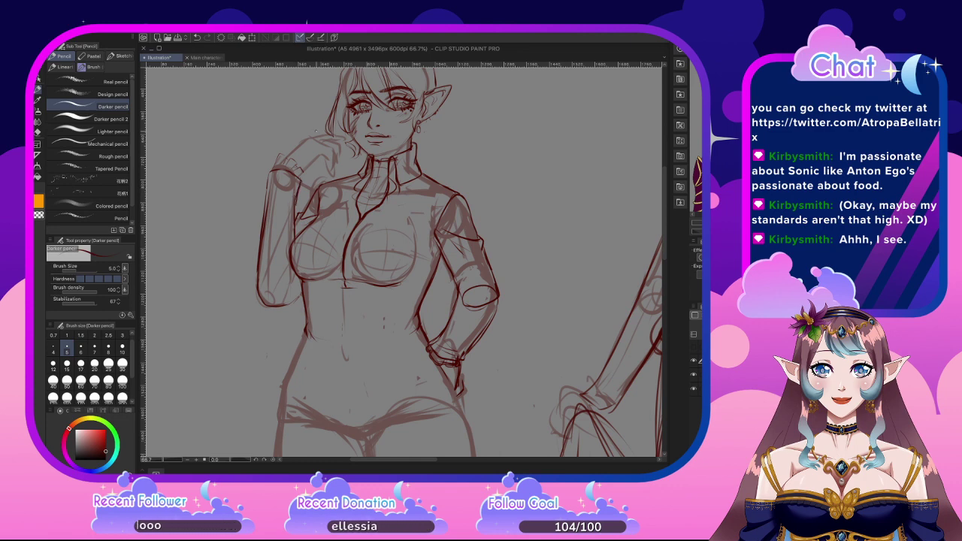
Refine the raised arm's sleeve opening at the wrist with the Hard eraser at size 10 and the Darker pencil
{"action": "left_click", "coordinate": [38, 132]}
{"action": "left_click", "coordinate": [121, 348]}
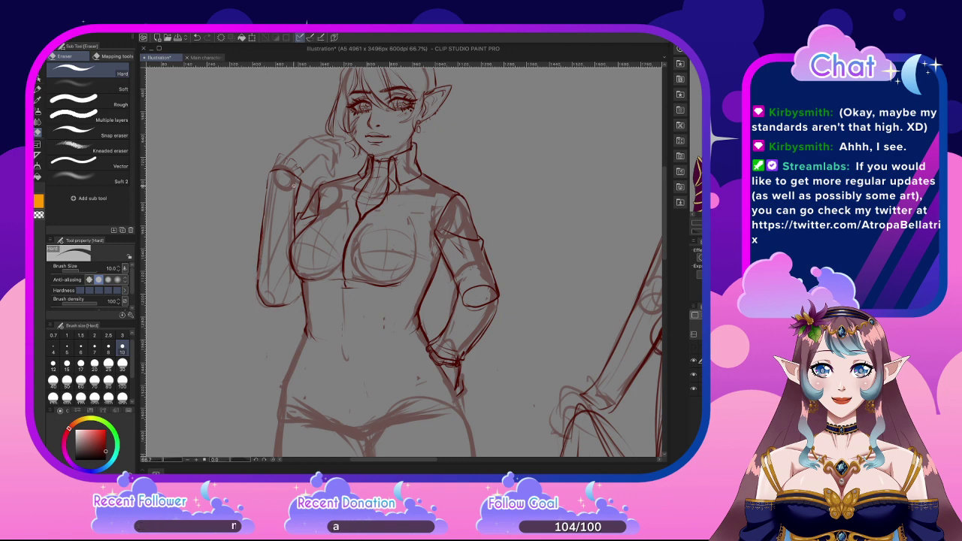
{"action": "key", "text": "p"}
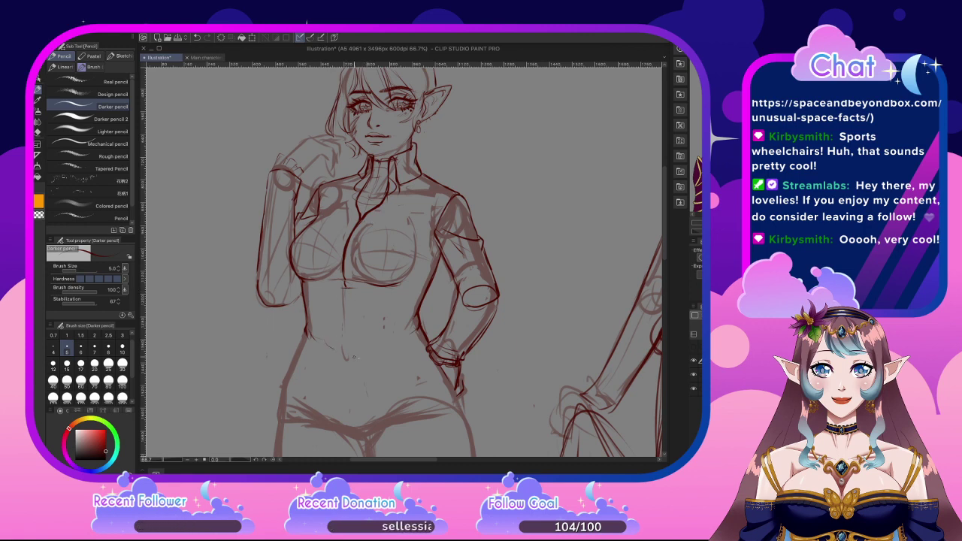
{"action": "left_click_drag", "start_coordinate": [335, 347], "coordinate": [403, 351]}
{"action": "key", "text": "ctrl+z"}
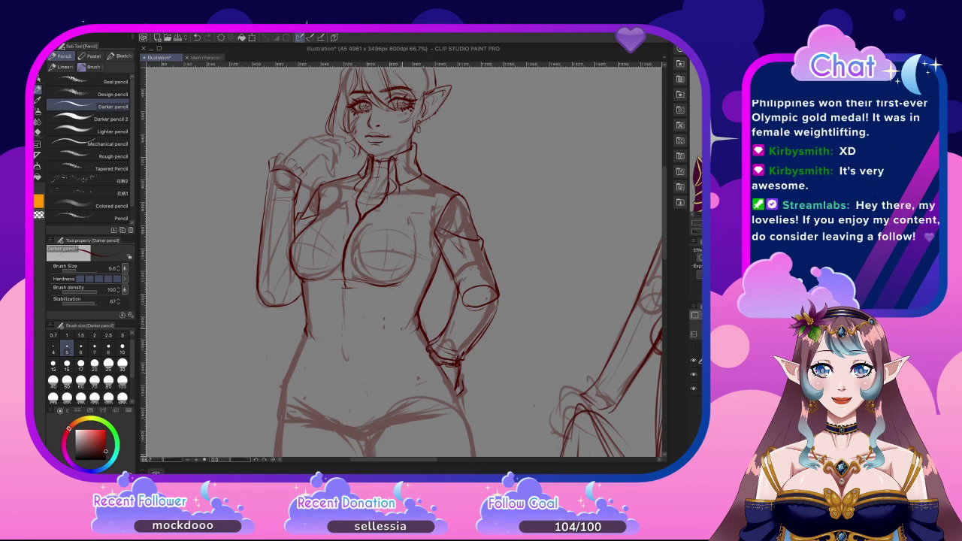
Erase the elbow ellipse on the arm resting at the hip with the Hard eraser at size 15, and re-line that sleeve
{"action": "key", "text": "e"}
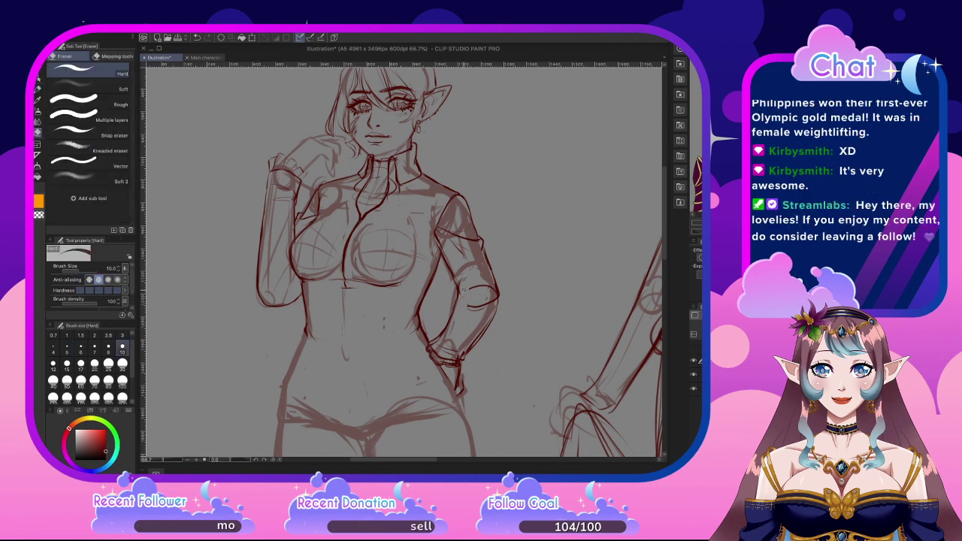
{"action": "left_click", "coordinate": [67, 366]}
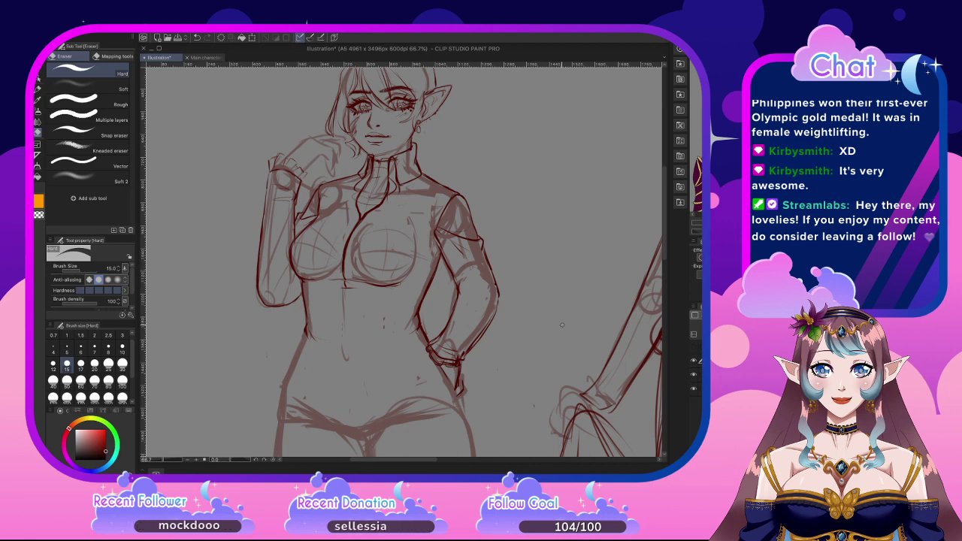
{"action": "key", "text": "p"}
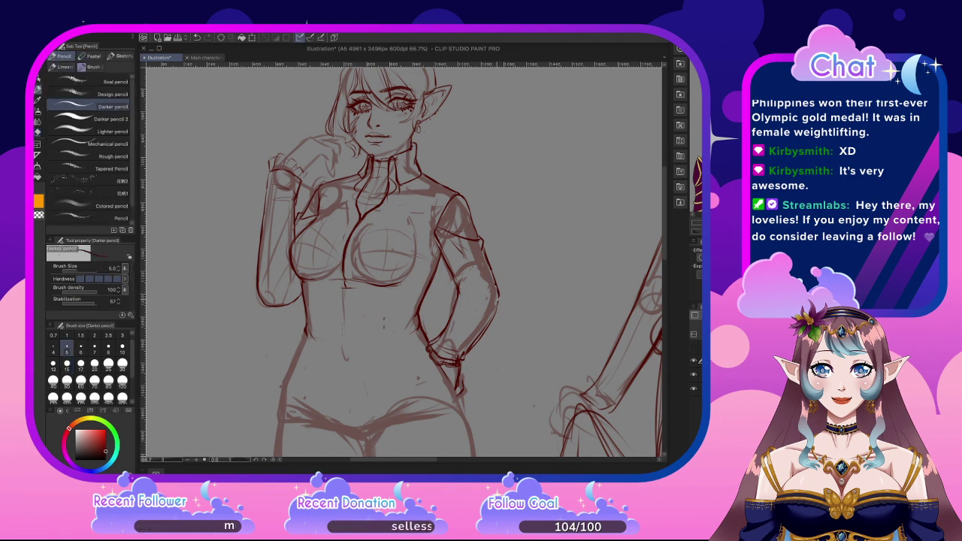
{"action": "left_click_drag", "start_coordinate": [496, 305], "coordinate": [486, 329]}
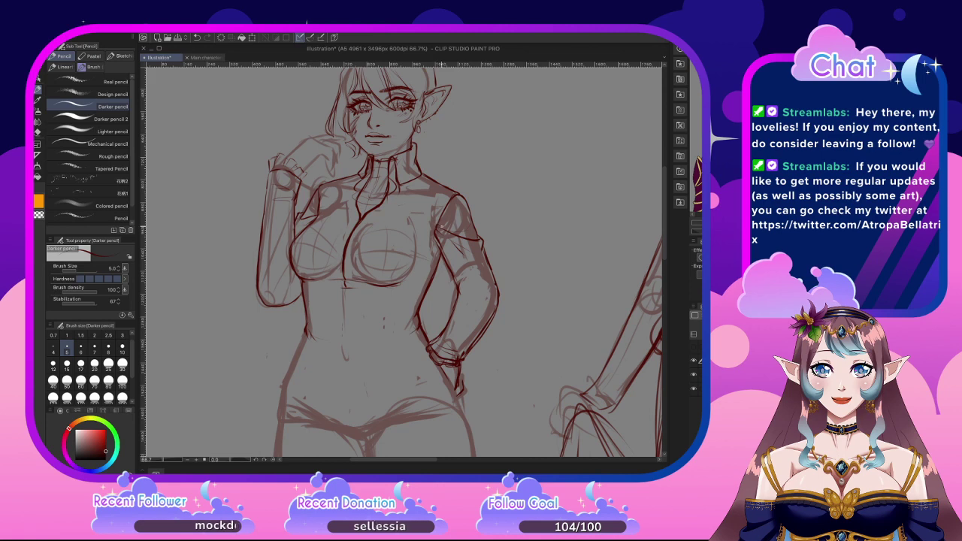
{"action": "left_click_drag", "start_coordinate": [434, 229], "coordinate": [436, 237]}
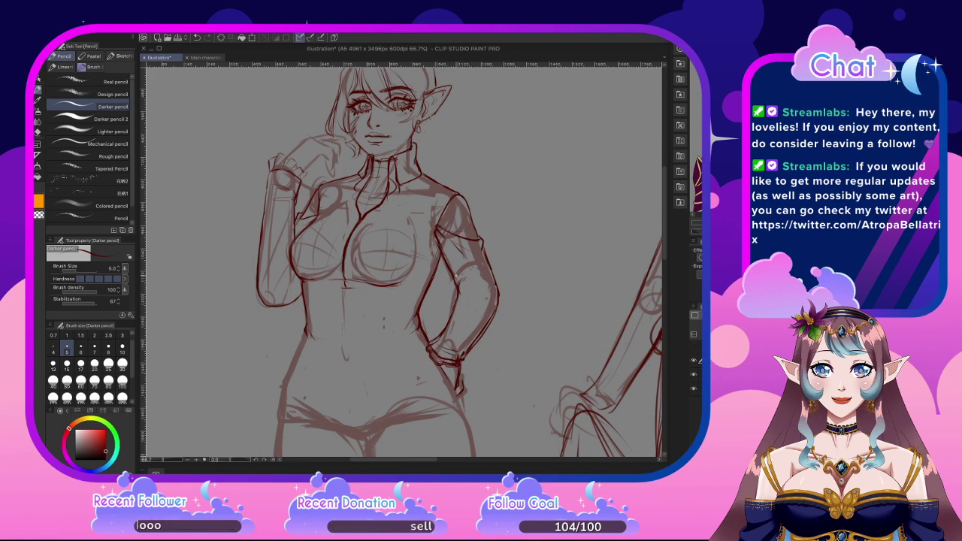
{"action": "left_click_drag", "start_coordinate": [455, 274], "coordinate": [457, 289]}
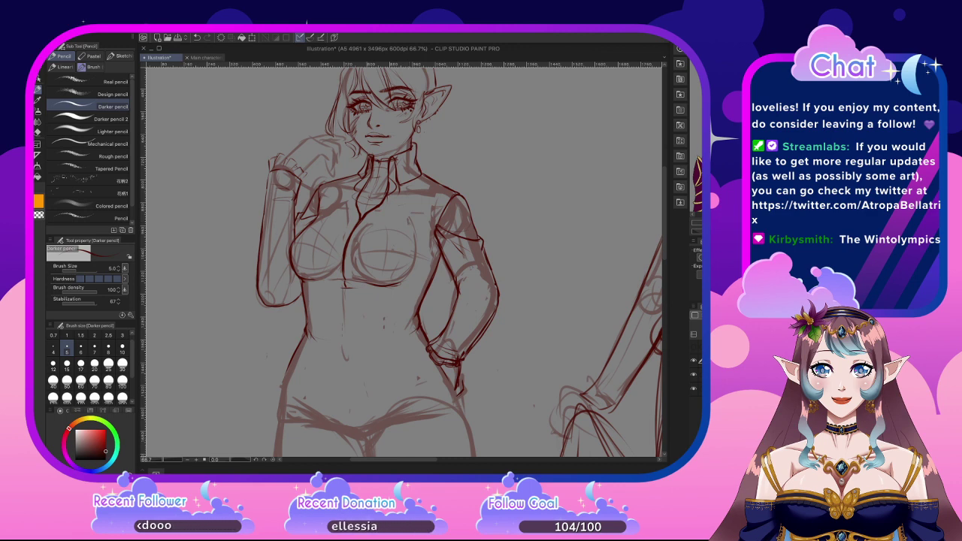
Outline the hip below the raised arm and curve the jacket's hem inward across the upper thigh with the Darker pencil
{"action": "scroll", "coordinate": [671, 223], "scroll_direction": "down", "scroll_amount": 1}
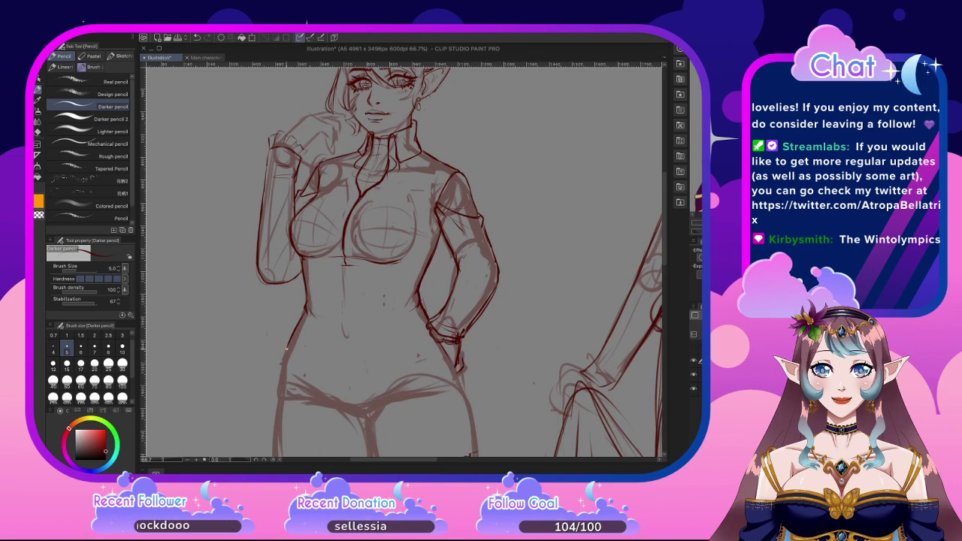
{"action": "left_click_drag", "start_coordinate": [286, 347], "coordinate": [280, 373]}
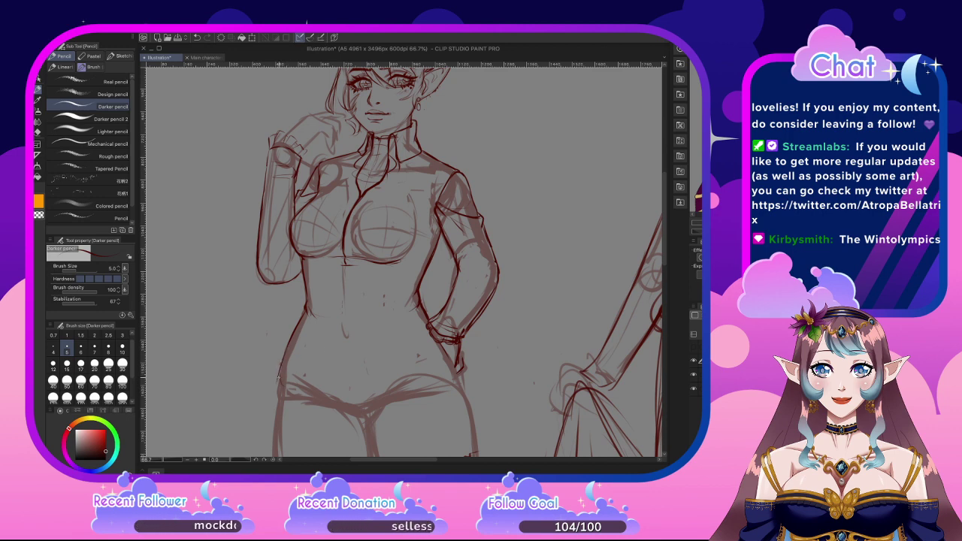
{"action": "mouse_move", "coordinate": [278, 377]}
{"action": "left_mouse_down"}
{"action": "mouse_move", "coordinate": [315, 408]}
{"action": "mouse_move", "coordinate": [321, 399]}
{"action": "left_mouse_up"}
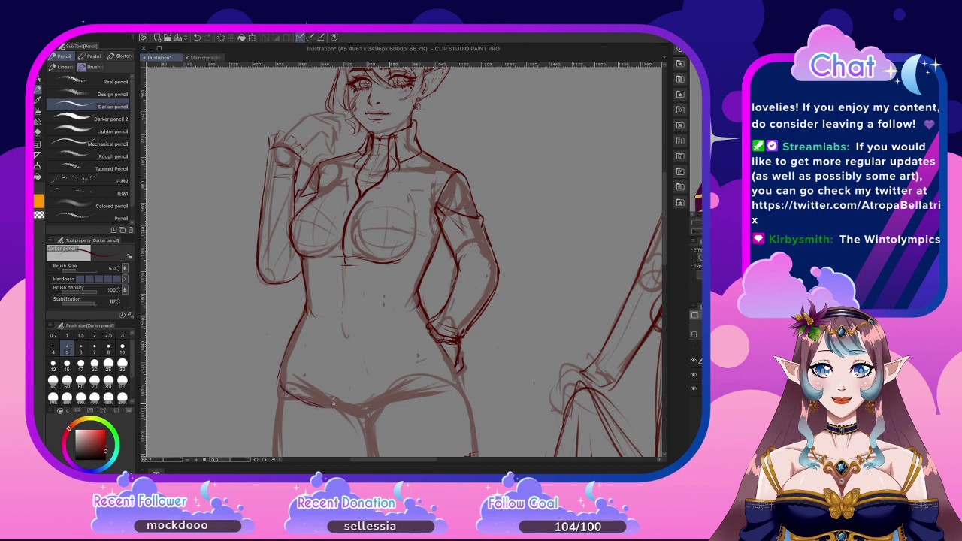
Draw the jacket's front closure down the waist, split it into an inverted V below the navel, and extend the hem to the resting hand's side
{"action": "left_click_drag", "start_coordinate": [346, 297], "coordinate": [345, 320]}
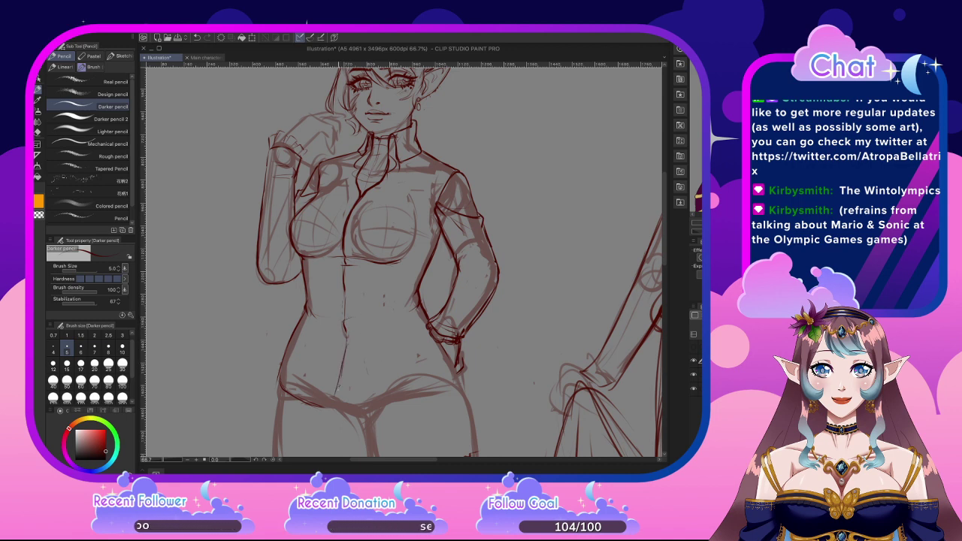
{"action": "left_click_drag", "start_coordinate": [339, 374], "coordinate": [332, 407]}
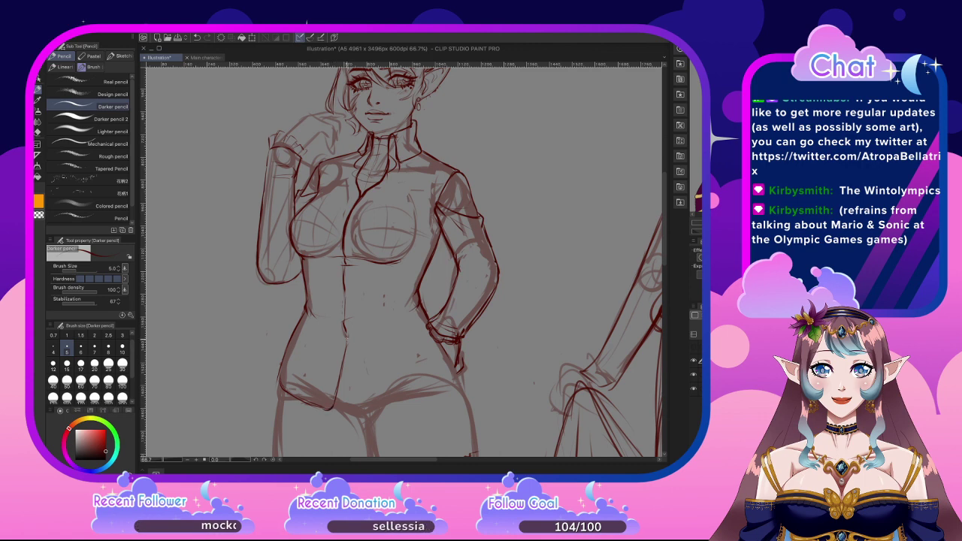
{"action": "left_click_drag", "start_coordinate": [347, 344], "coordinate": [359, 403]}
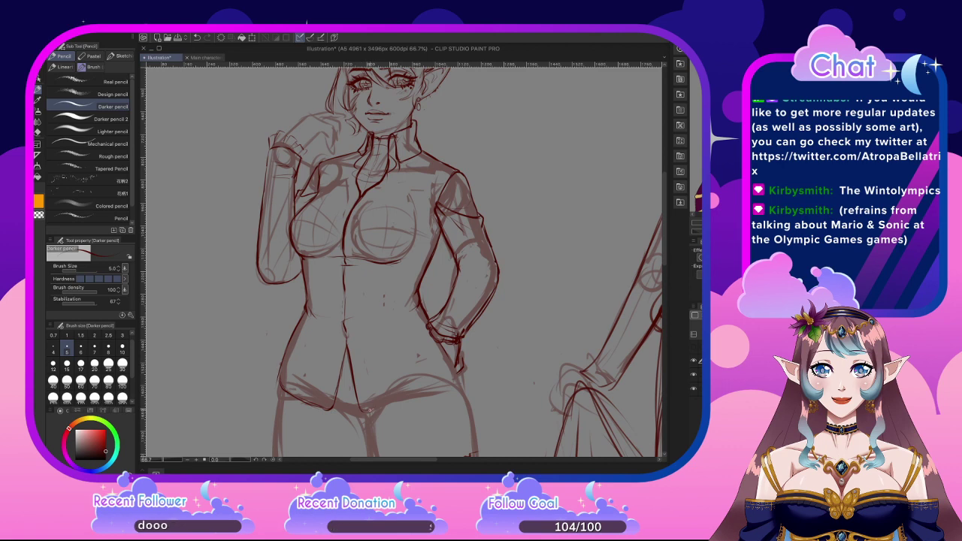
{"action": "left_click_drag", "start_coordinate": [372, 409], "coordinate": [453, 368]}
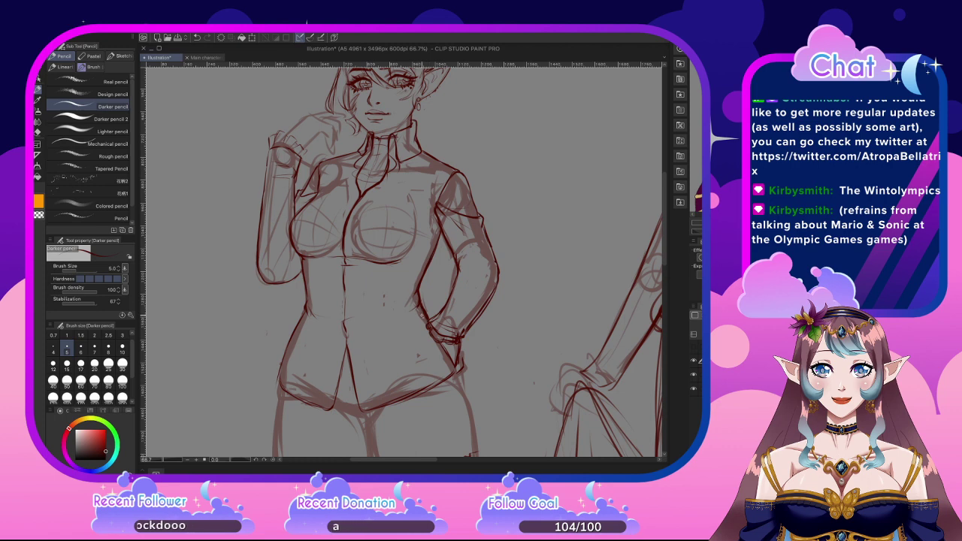
{"action": "left_click_drag", "start_coordinate": [433, 332], "coordinate": [447, 356]}
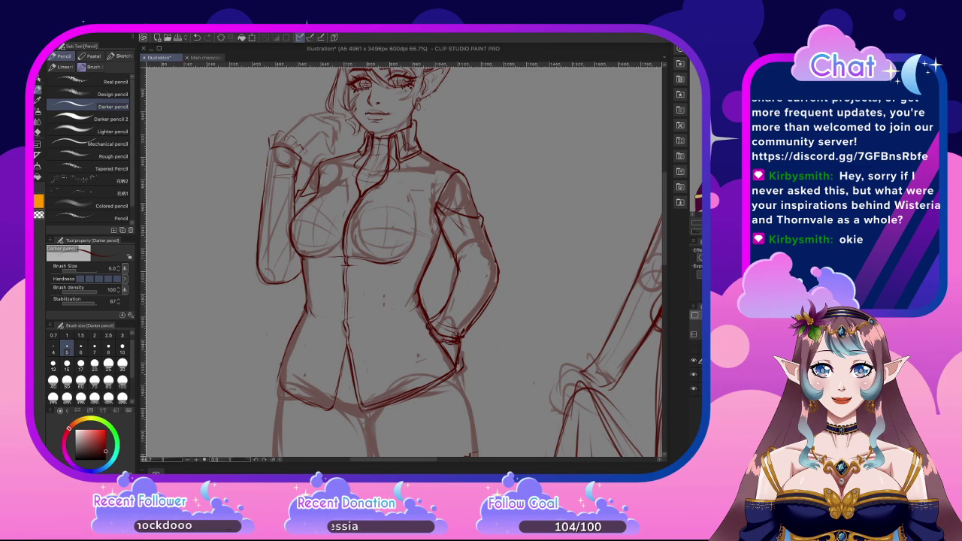
{"action": "key", "text": "super+Tab"}
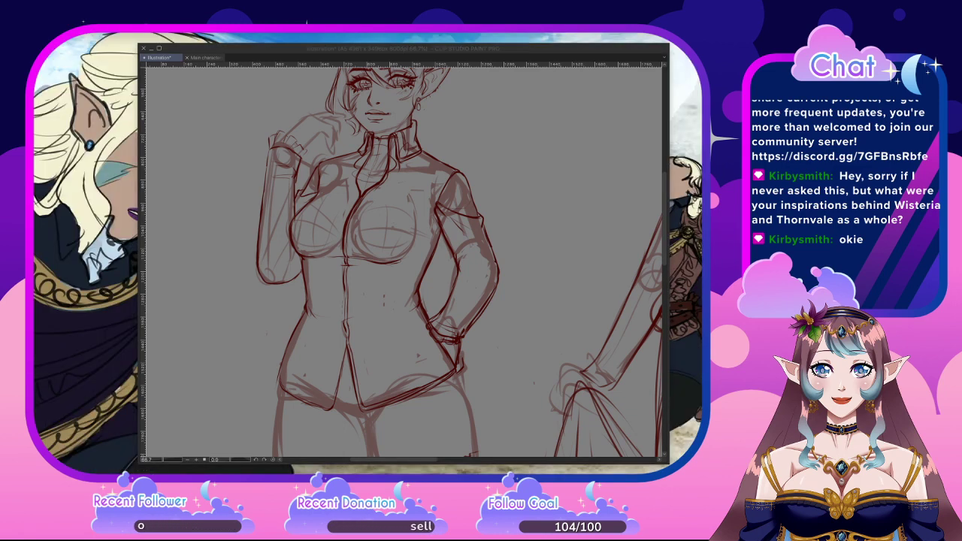
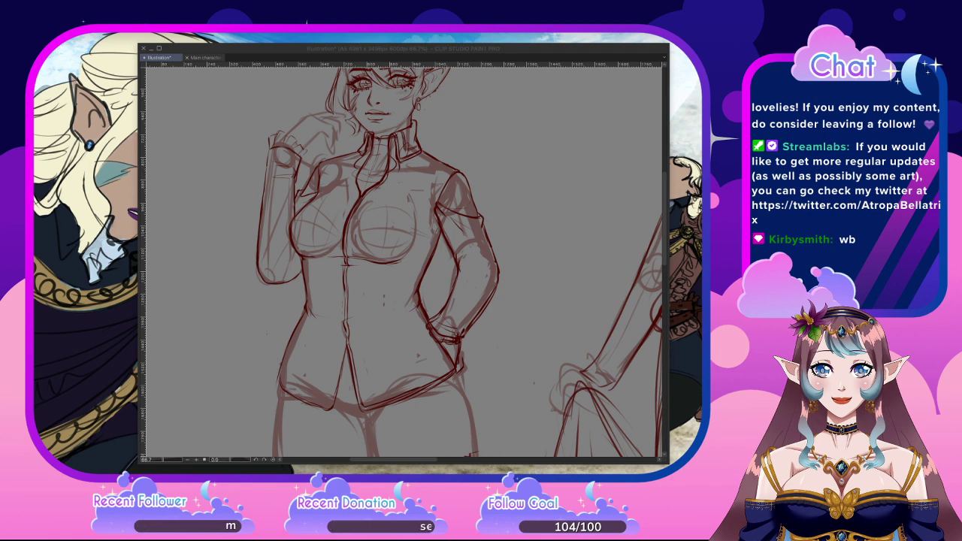
{"action": "key", "text": "Tab"}
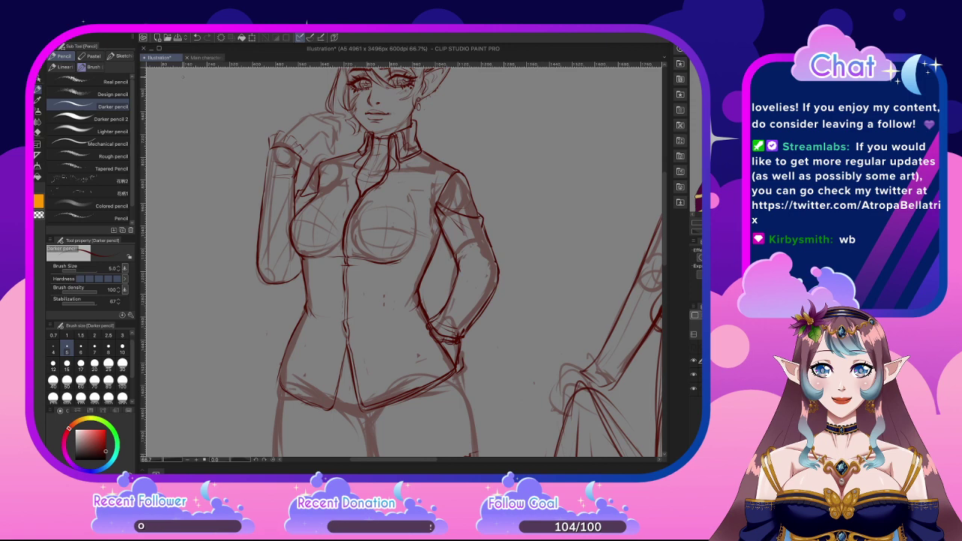
Save the illustration in the Wisteria folder as "character design?" in Clip Studio format
{"action": "left_click", "coordinate": [114, 28]}
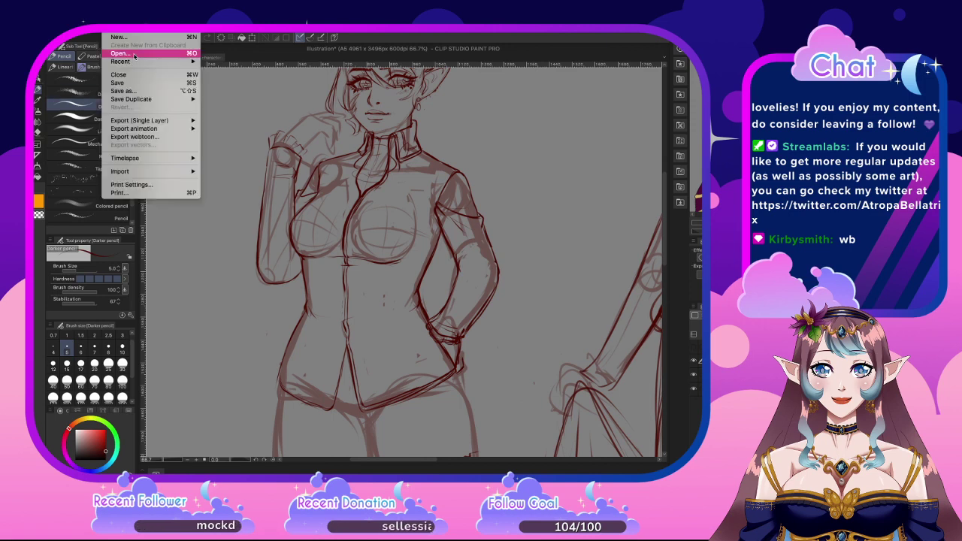
{"action": "left_click", "coordinate": [117, 83]}
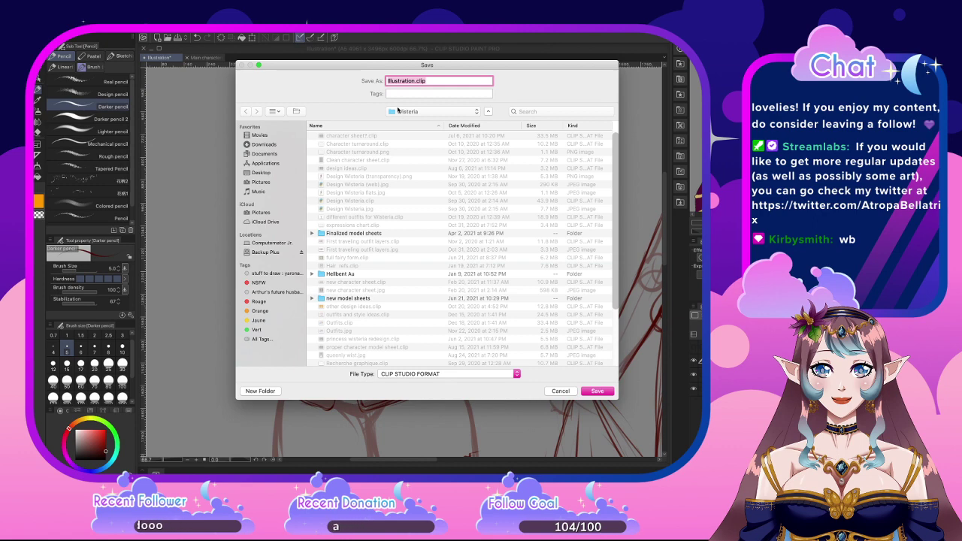
{"action": "type", "text": "charcat"}
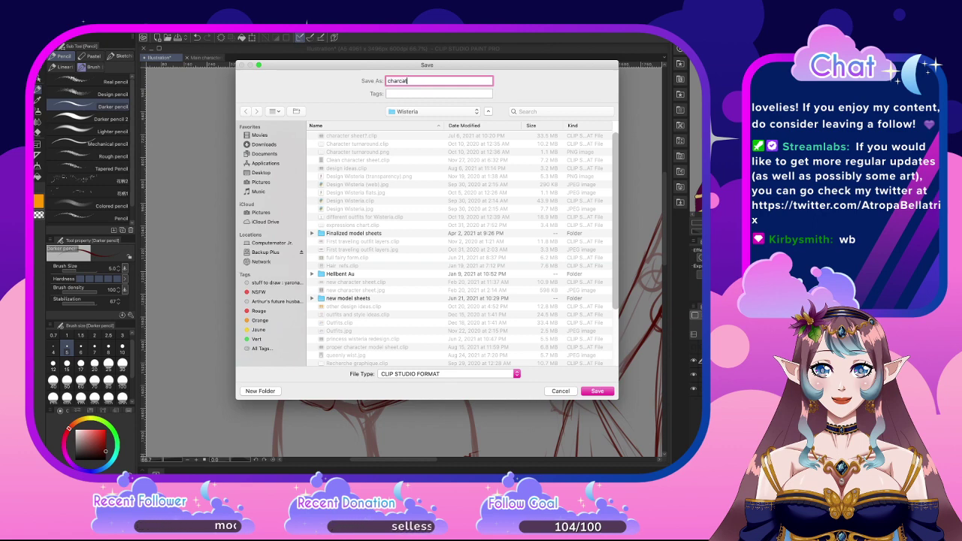
{"action": "key", "text": "BackSpace"}
{"action": "key", "text": "BackSpace"}
{"action": "key", "text": "BackSpace"}
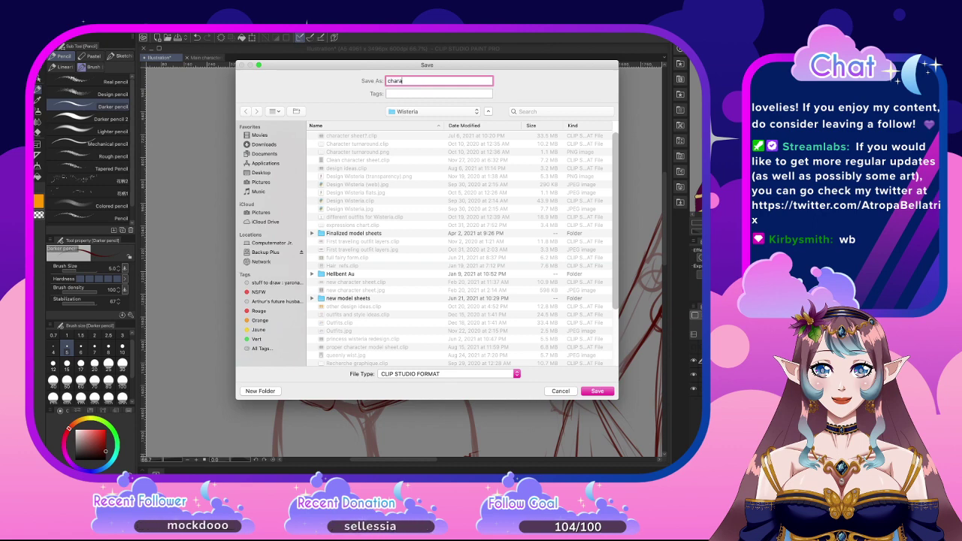
{"action": "type", "text": "act"}
{"action": "left_click", "coordinate": [427, 111]}
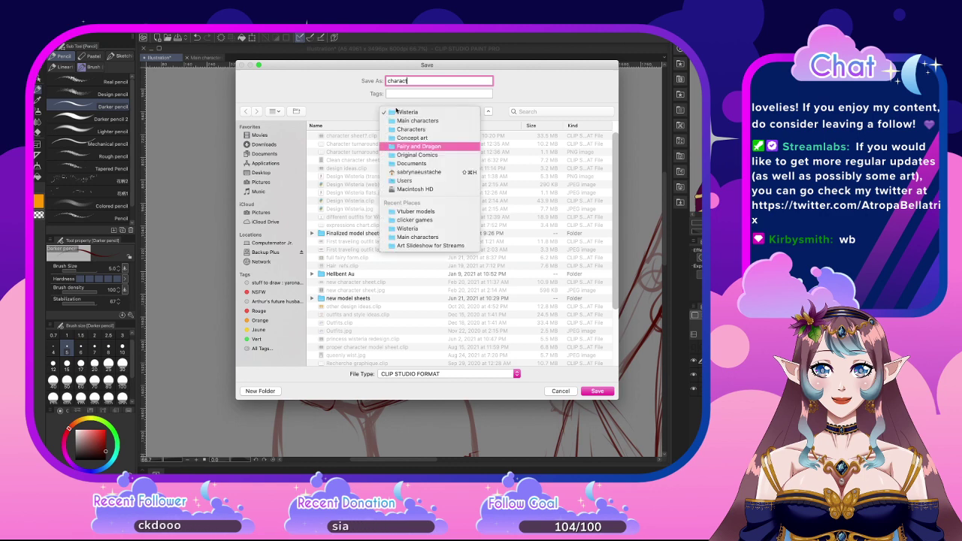
{"action": "left_click", "coordinate": [425, 106]}
{"action": "type", "text": "e"}
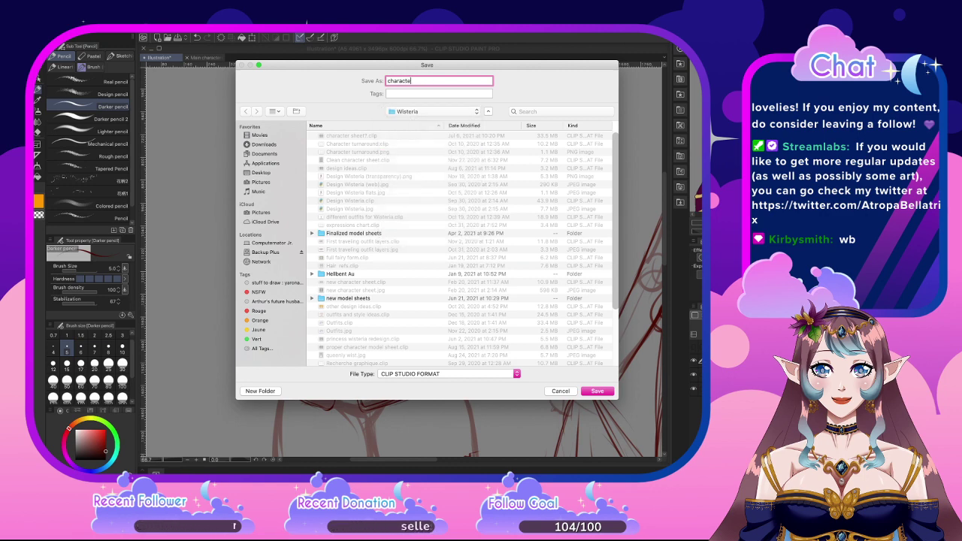
{"action": "type", "text": "r desi"}
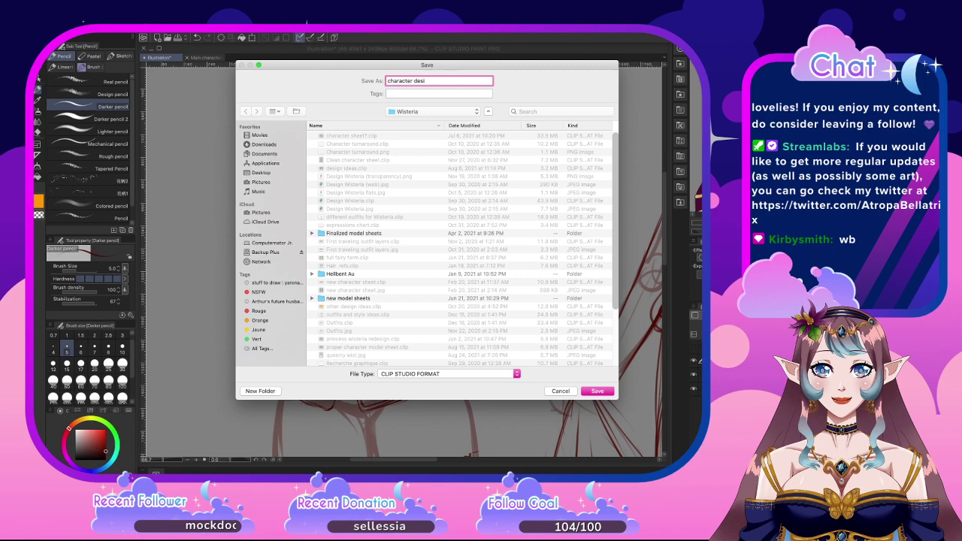
{"action": "type", "text": "gn?"}
{"action": "key", "text": "Return"}
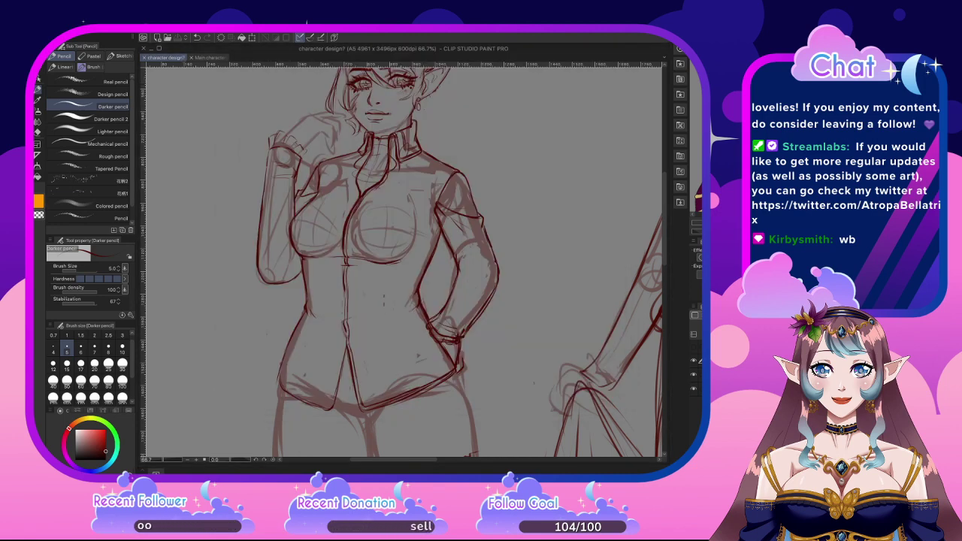
{"action": "key", "text": "Tab"}
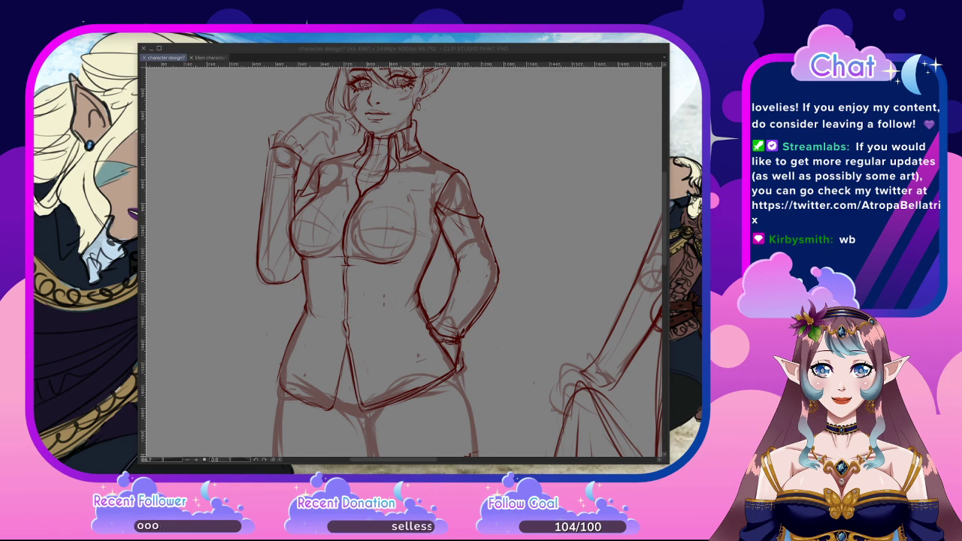
{"action": "key", "text": "Tab"}
{"action": "key", "text": "Tab"}
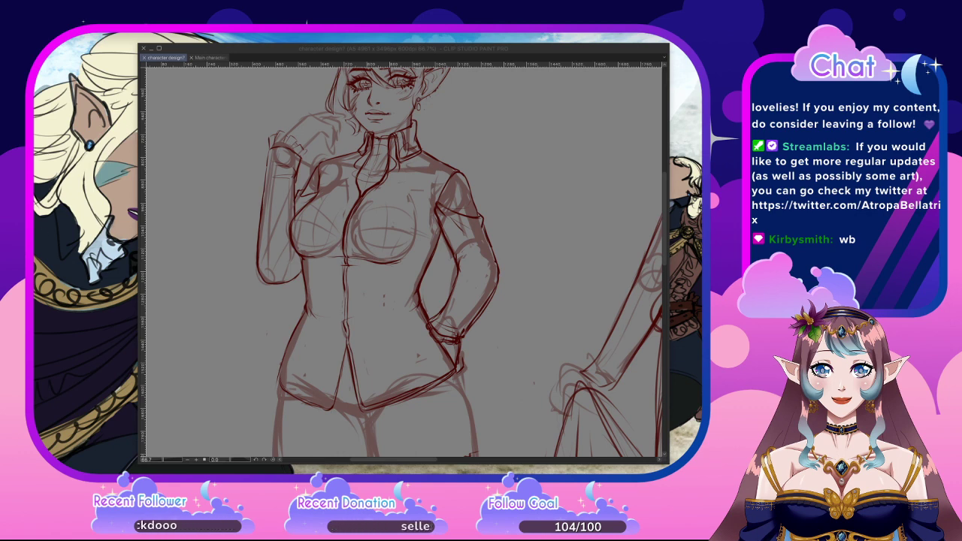
{"action": "key", "text": "Tab"}
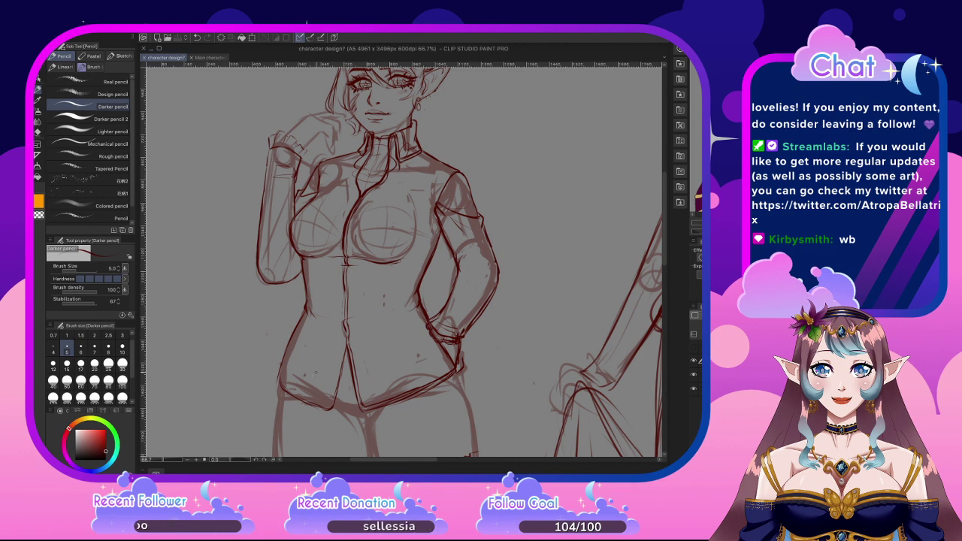
{"action": "scroll", "coordinate": [375, 436], "scroll_direction": "up", "scroll_amount": 1}
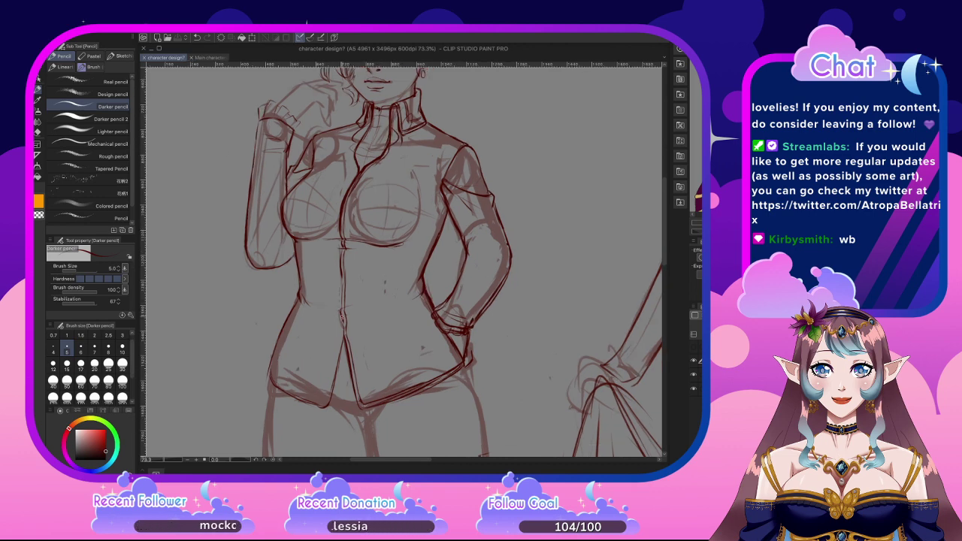
Draw trim lines on both sides of the jacket's front closure, with a seam across the lower waist and edges flaring to the hem
{"action": "left_click", "coordinate": [337, 313]}
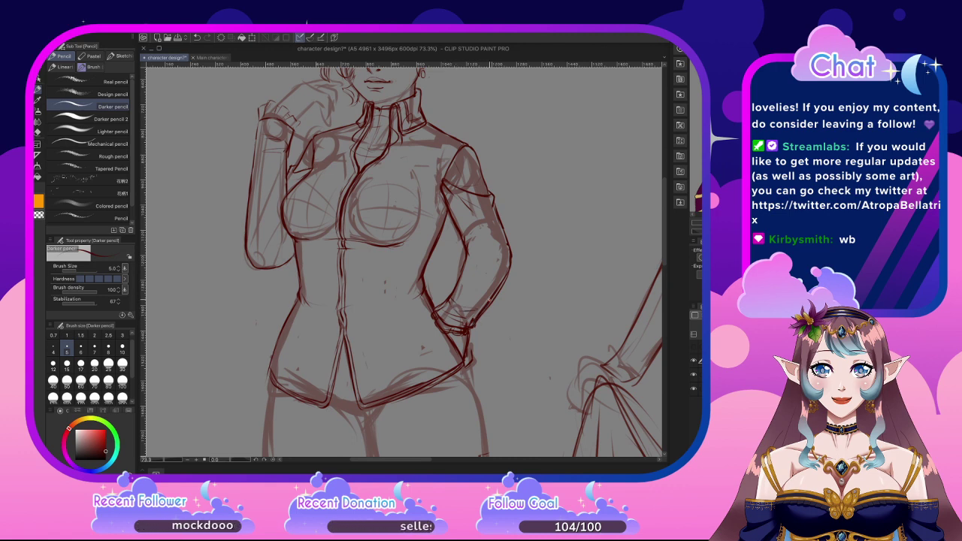
{"action": "mouse_move", "coordinate": [499, 290]}
{"action": "left_mouse_down"}
{"action": "mouse_move", "coordinate": [506, 239]}
{"action": "mouse_move", "coordinate": [509, 270]}
{"action": "mouse_move", "coordinate": [493, 299]}
{"action": "mouse_move", "coordinate": [475, 236]}
{"action": "left_mouse_up"}
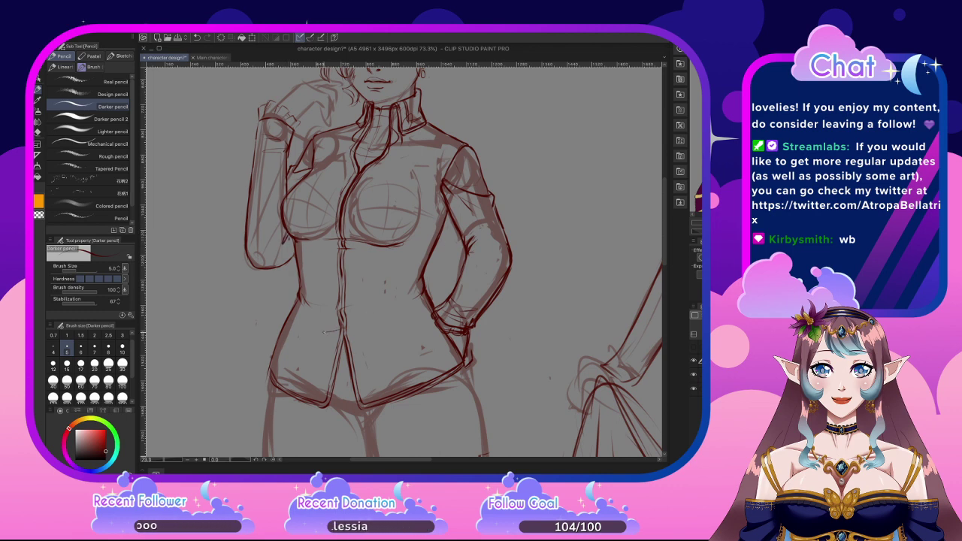
{"action": "left_click_drag", "start_coordinate": [343, 329], "coordinate": [362, 328]}
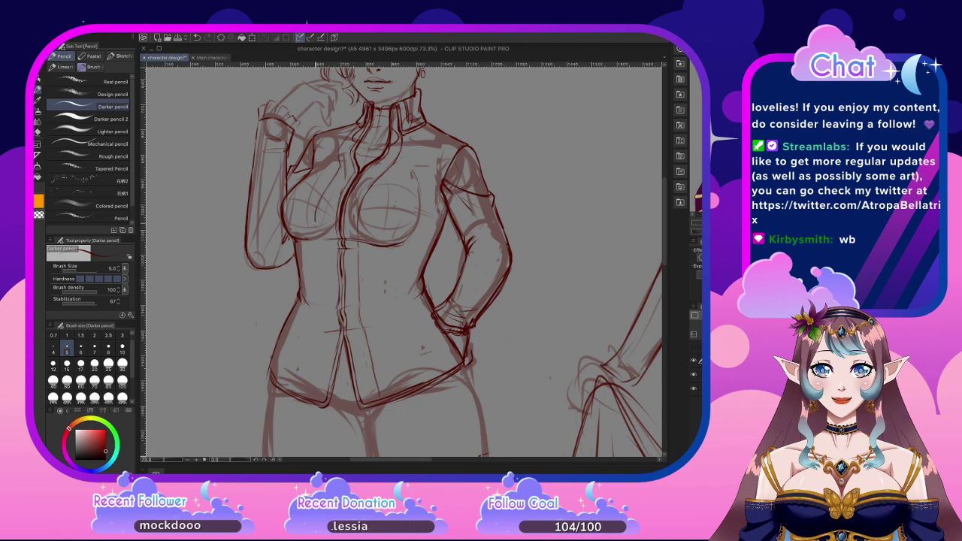
{"action": "key", "text": "e"}
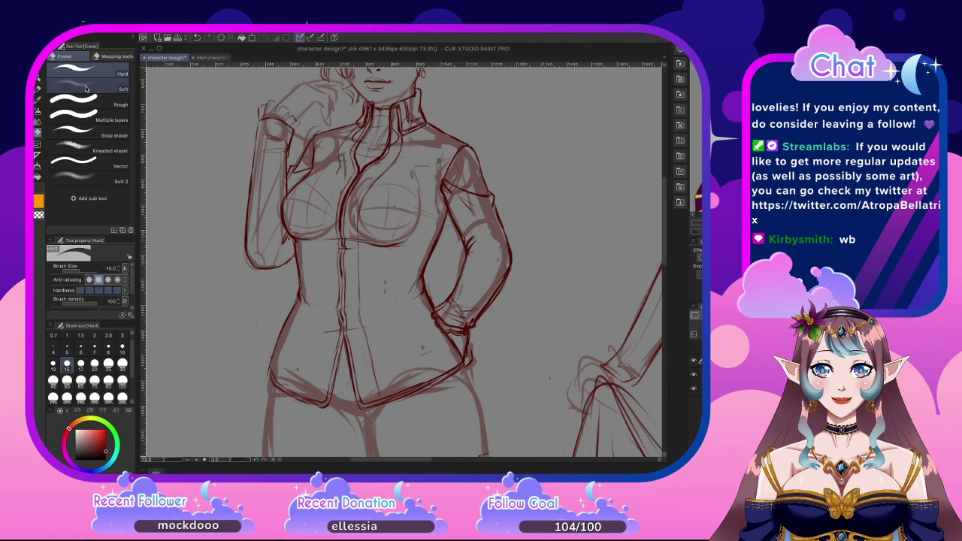
{"action": "key", "text": "p"}
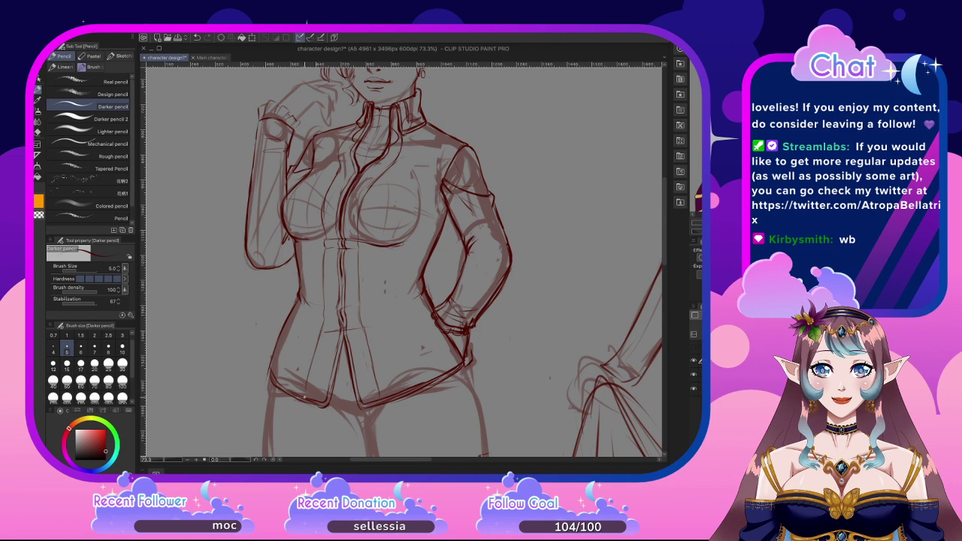
{"action": "left_click_drag", "start_coordinate": [317, 333], "coordinate": [308, 395]}
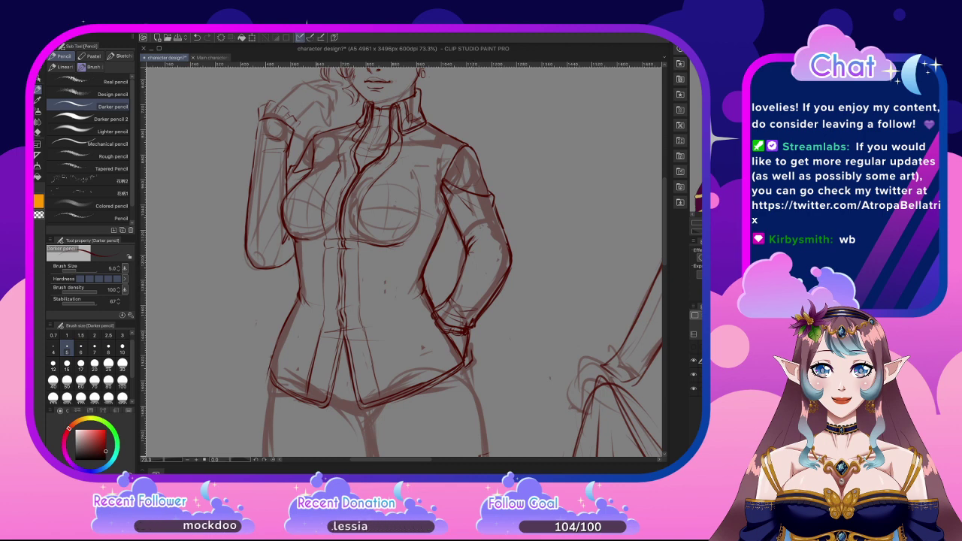
{"action": "key", "text": "super+Tab"}
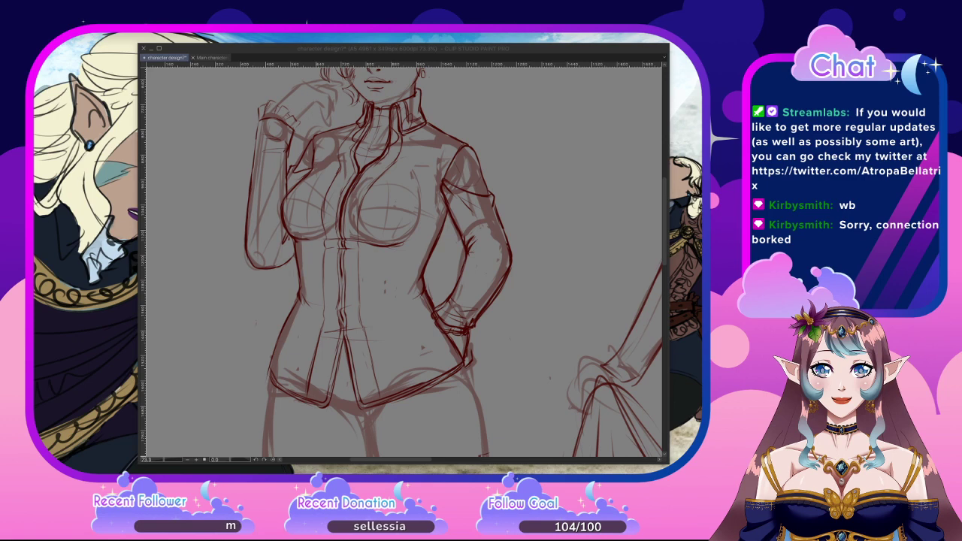
{"action": "key", "text": "alt+Tab"}
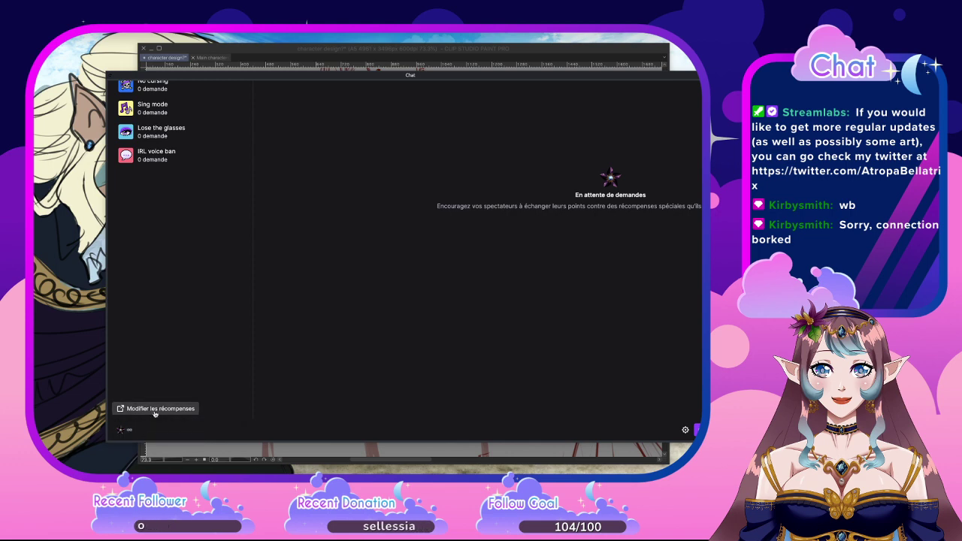
{"action": "key", "text": "alt+Tab"}
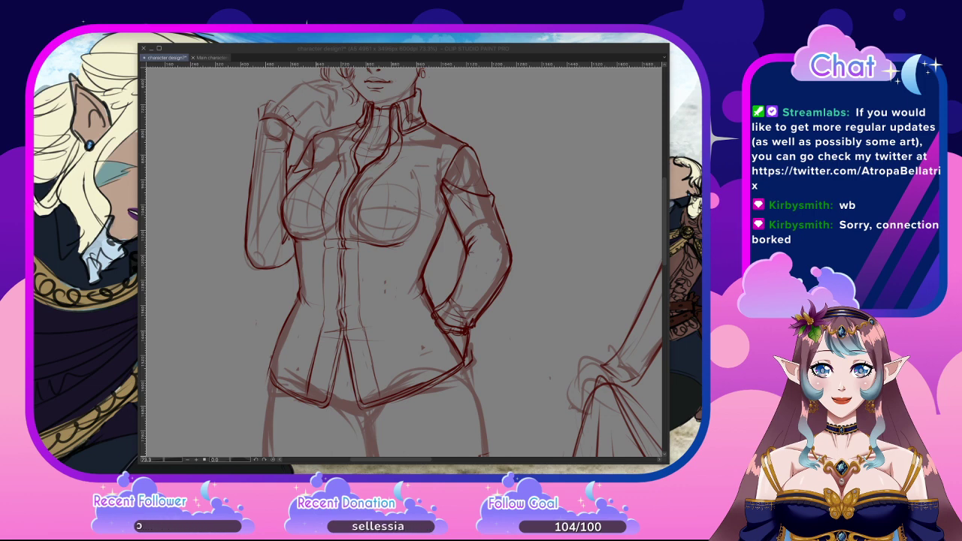
{"action": "mouse_move", "coordinate": [383, 455]}
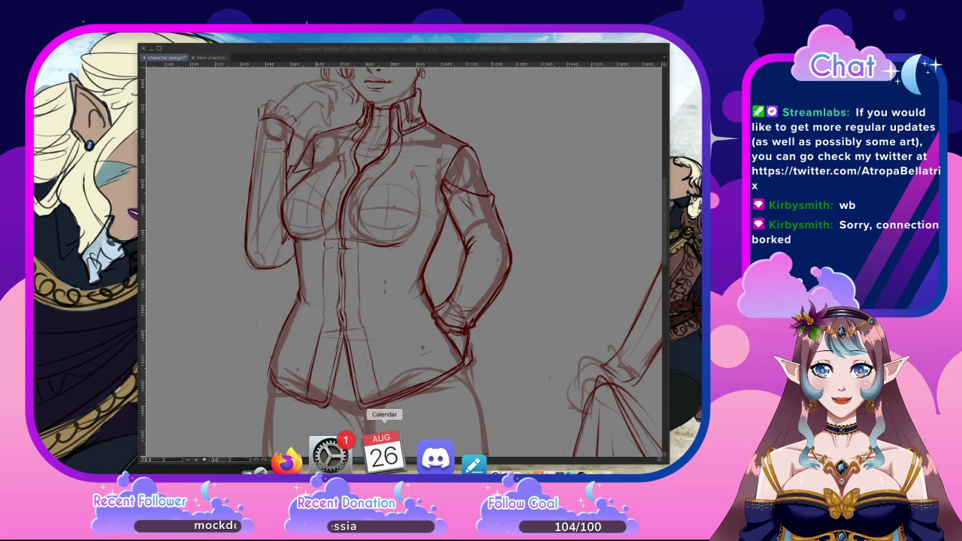
{"action": "left_click", "coordinate": [468, 455]}
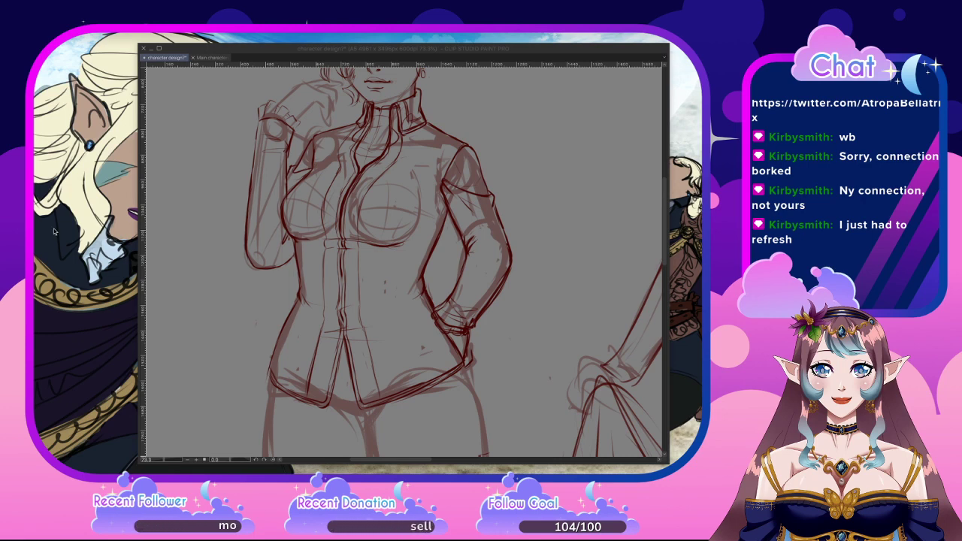
Return to the character drawing and save the illustration
{"action": "key", "text": "Tab"}
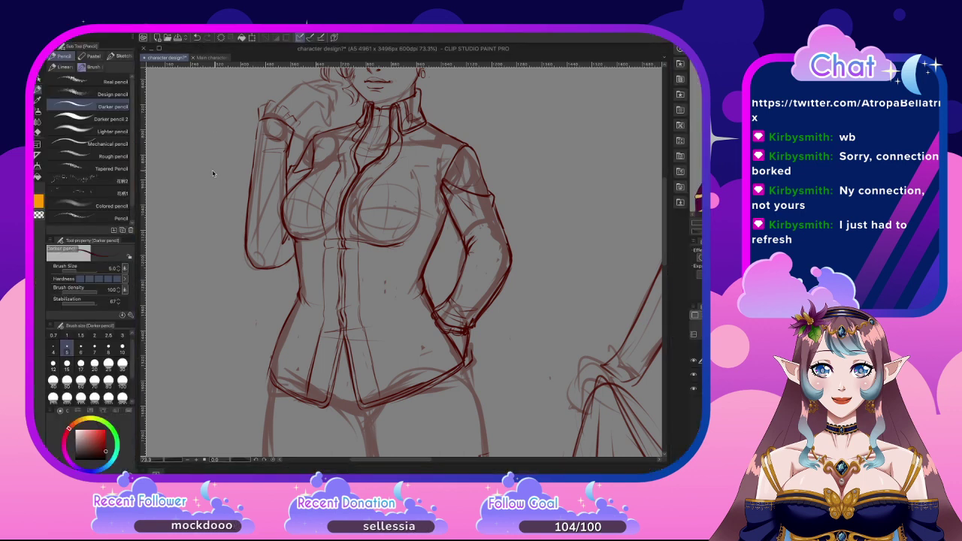
{"action": "key", "text": "ctrl+s"}
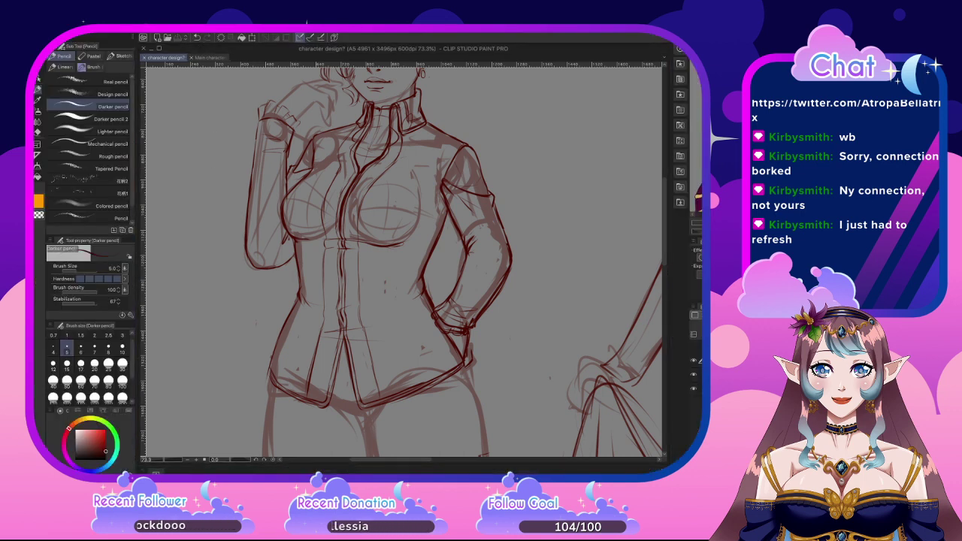
{"action": "key", "text": "super+Tab"}
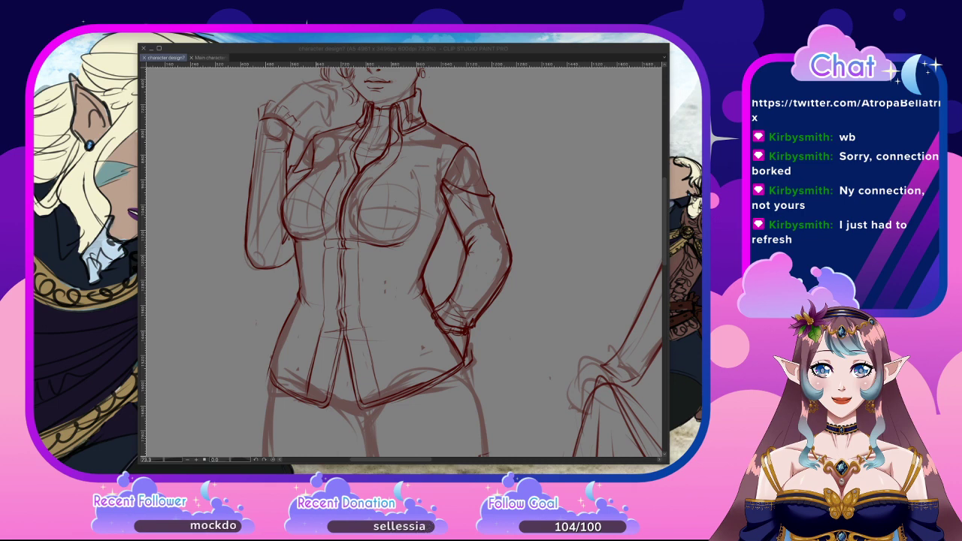
{"action": "left_click", "coordinate": [293, 54]}
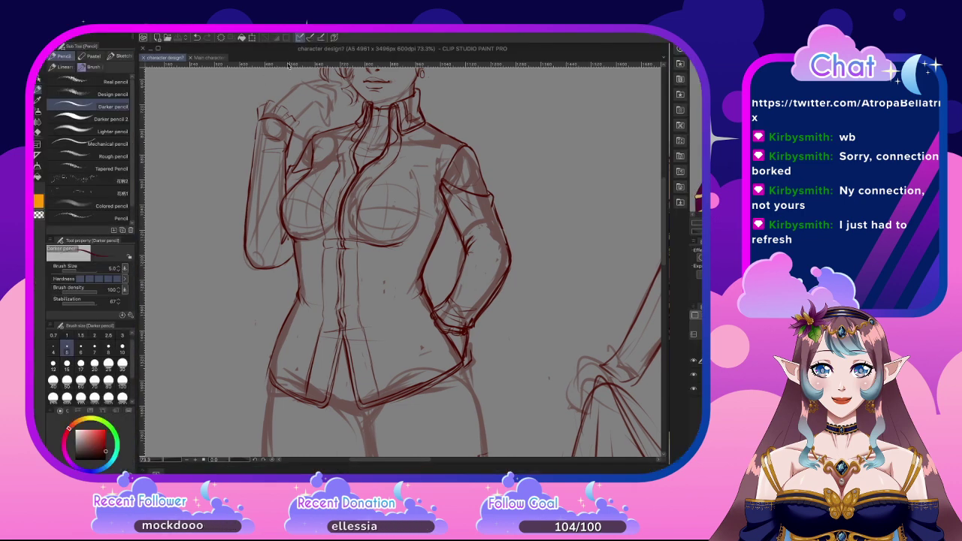
{"action": "mouse_move", "coordinate": [162, 52]}
{"action": "left_mouse_down"}
{"action": "mouse_move", "coordinate": [159, 80]}
{"action": "mouse_move", "coordinate": [149, 72]}
{"action": "left_mouse_up"}
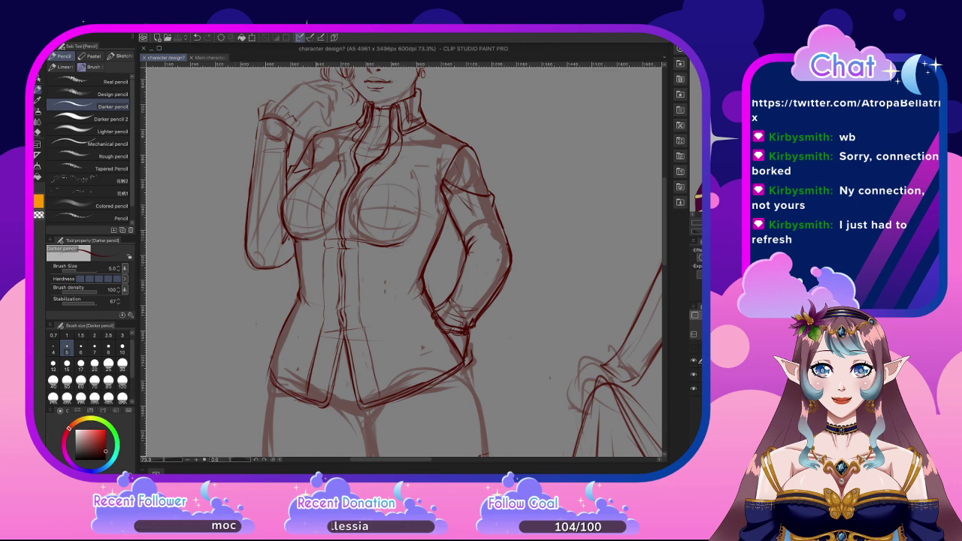
{"action": "key", "text": "alt+Tab"}
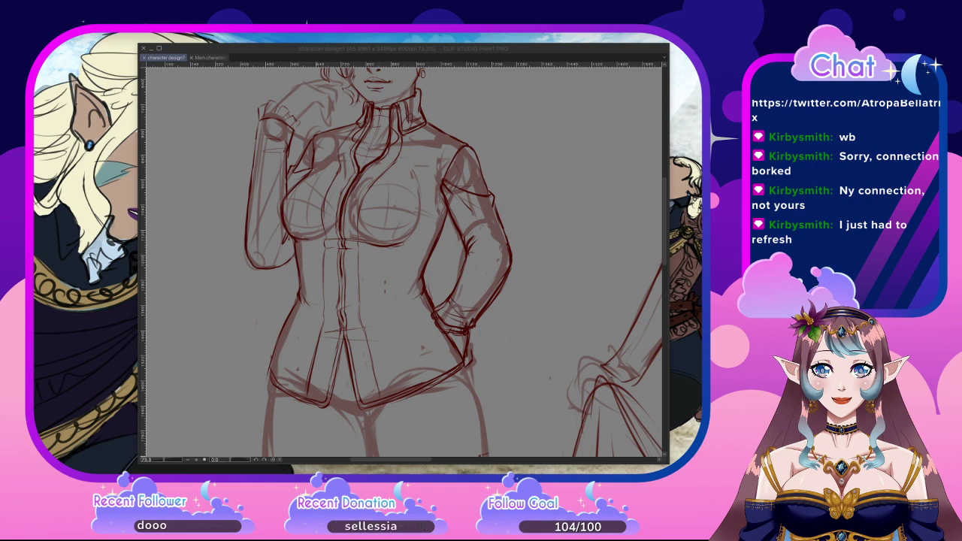
{"action": "left_click", "coordinate": [298, 50]}
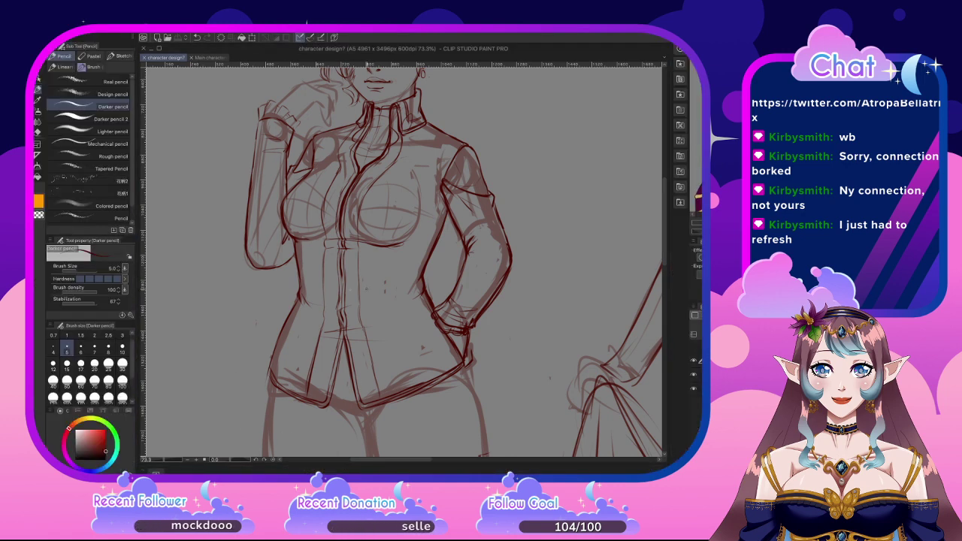
Erase the rough trim line just below the collar with the Hard eraser and redraw it with the Darker pencil
{"action": "key", "text": "e"}
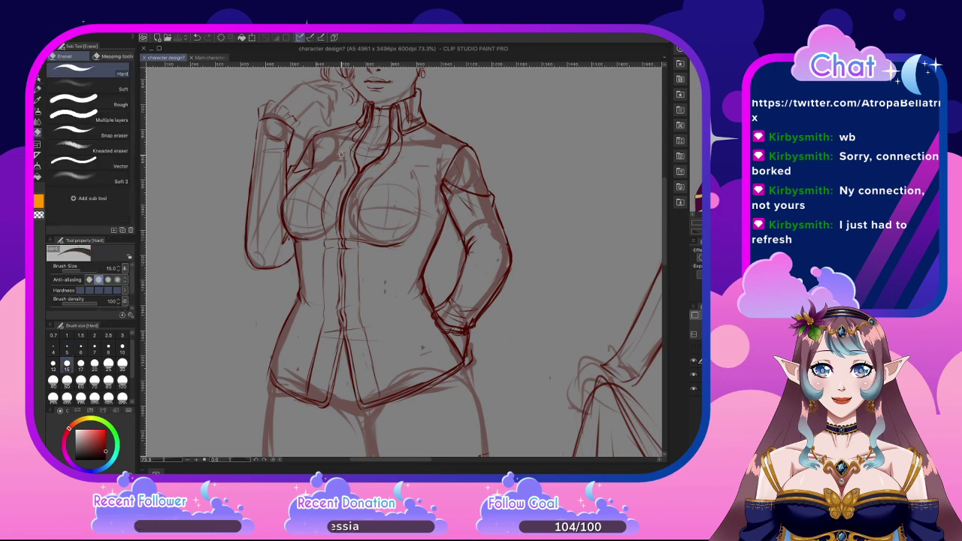
{"action": "left_click_drag", "start_coordinate": [350, 134], "coordinate": [337, 148]}
{"action": "key", "text": "p"}
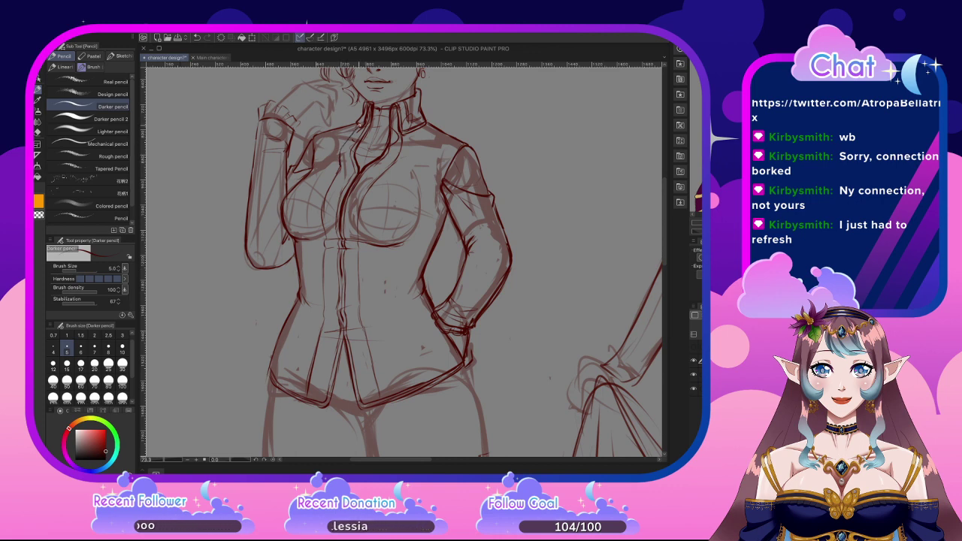
{"action": "left_click_drag", "start_coordinate": [350, 136], "coordinate": [343, 149]}
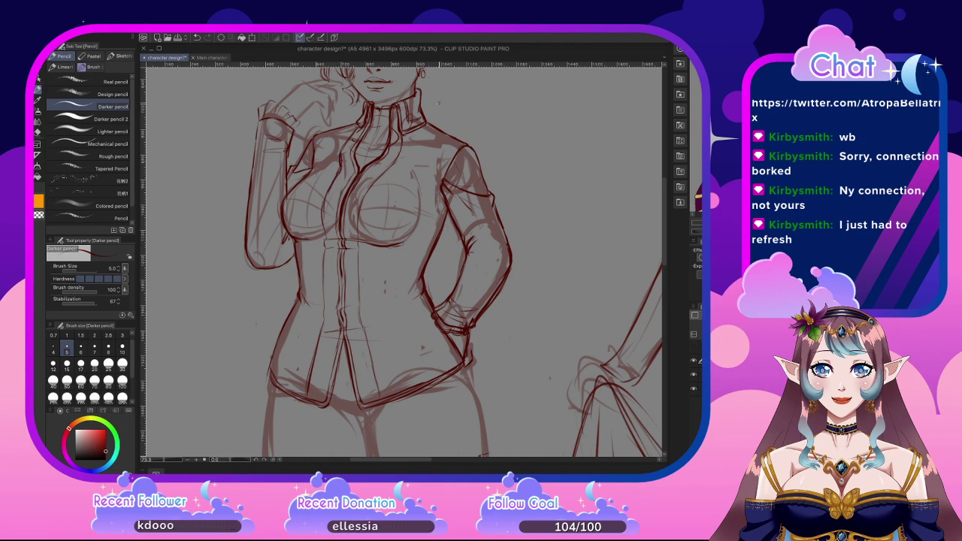
Re-line the front trim over the bust and down to the hem, and add cuff bands at both wrists
{"action": "left_click_drag", "start_coordinate": [331, 187], "coordinate": [322, 223]}
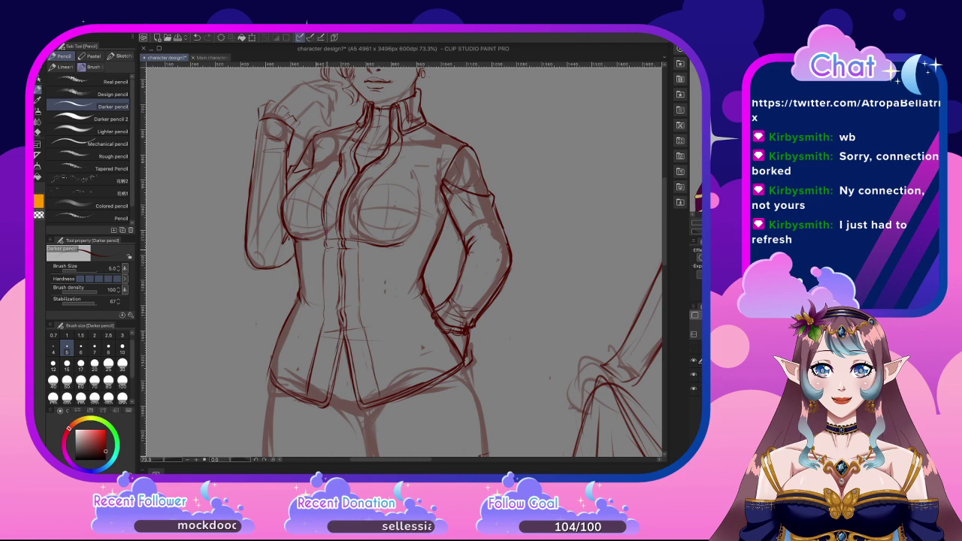
{"action": "left_click_drag", "start_coordinate": [325, 247], "coordinate": [311, 382]}
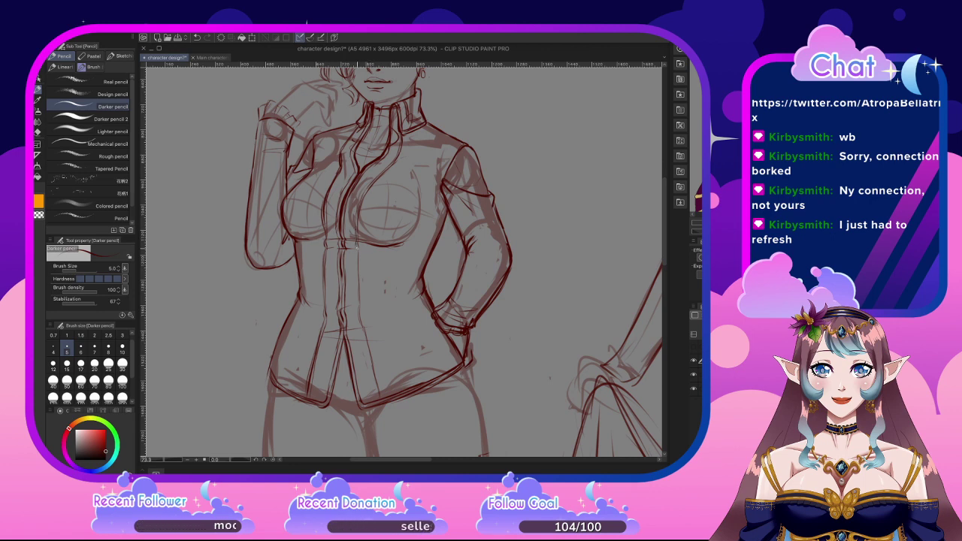
{"action": "left_click_drag", "start_coordinate": [356, 256], "coordinate": [357, 288]}
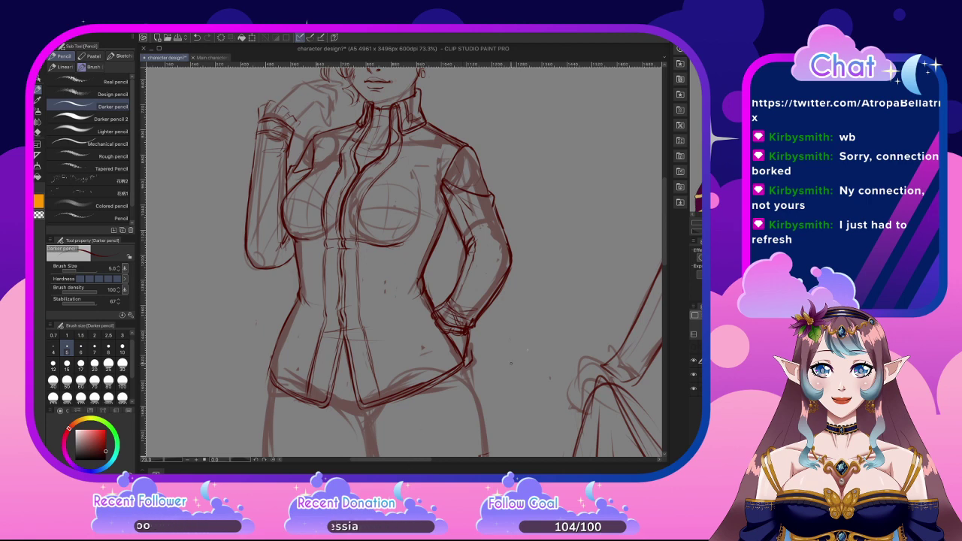
Outline the crotch curve and both thighs between the jacket hem and the knee guards with the Darker pencil
{"action": "scroll", "coordinate": [665, 211], "scroll_direction": "down", "scroll_amount": 5}
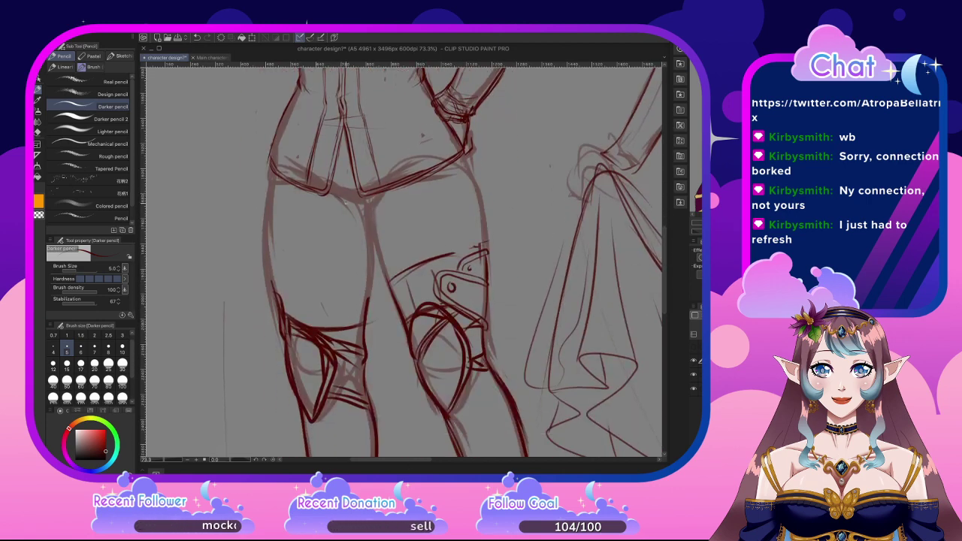
{"action": "left_click_drag", "start_coordinate": [324, 194], "coordinate": [367, 205]}
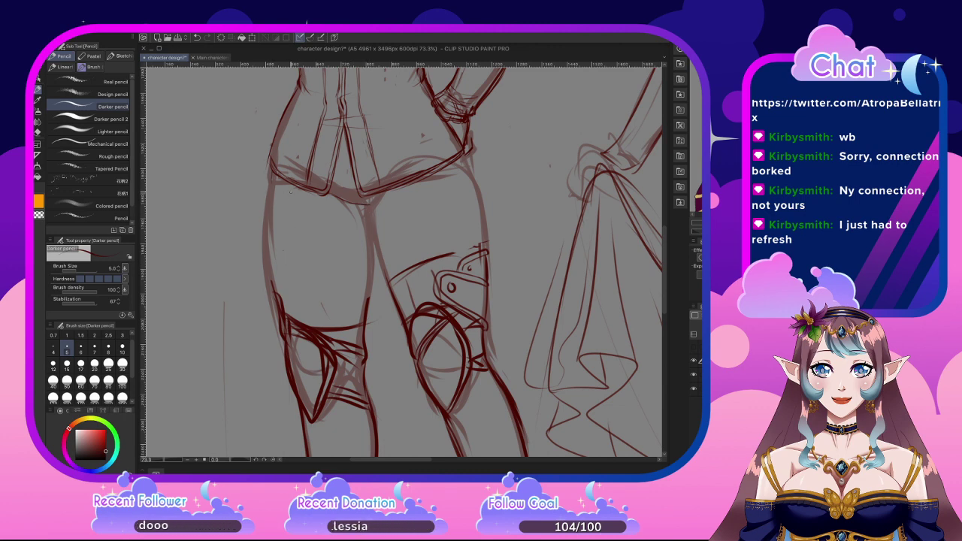
{"action": "left_click_drag", "start_coordinate": [269, 194], "coordinate": [272, 295]}
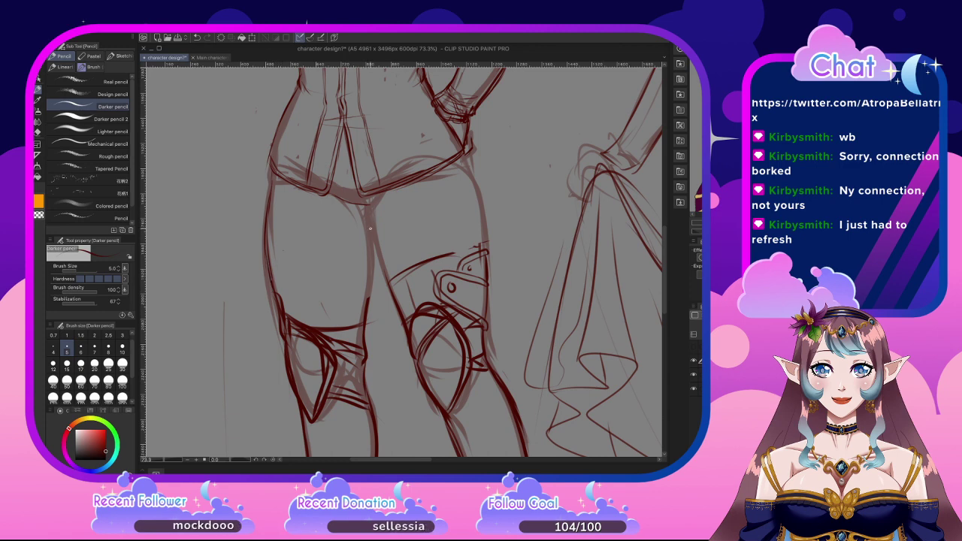
{"action": "mouse_move", "coordinate": [367, 205]}
{"action": "left_mouse_down"}
{"action": "mouse_move", "coordinate": [389, 285]}
{"action": "mouse_move", "coordinate": [368, 297]}
{"action": "left_mouse_up"}
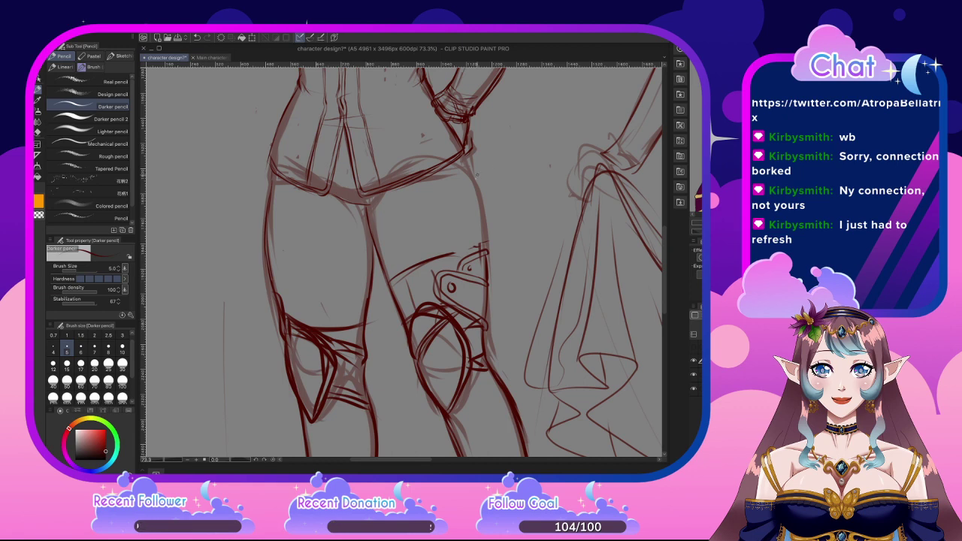
{"action": "left_click_drag", "start_coordinate": [460, 154], "coordinate": [484, 253]}
{"action": "scroll", "coordinate": [405, 260], "scroll_direction": "down", "scroll_amount": 10}
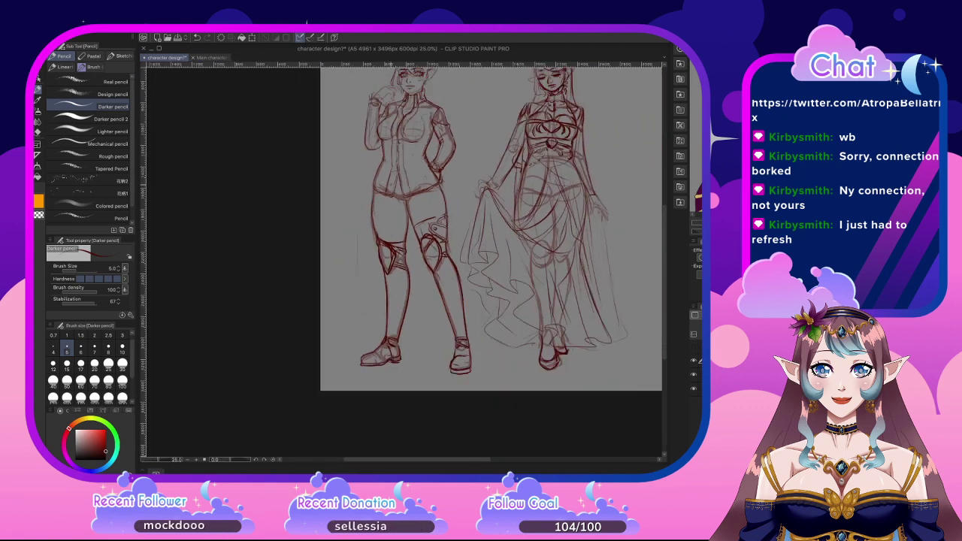
{"action": "scroll", "coordinate": [380, 156], "scroll_direction": "up", "scroll_amount": 7}
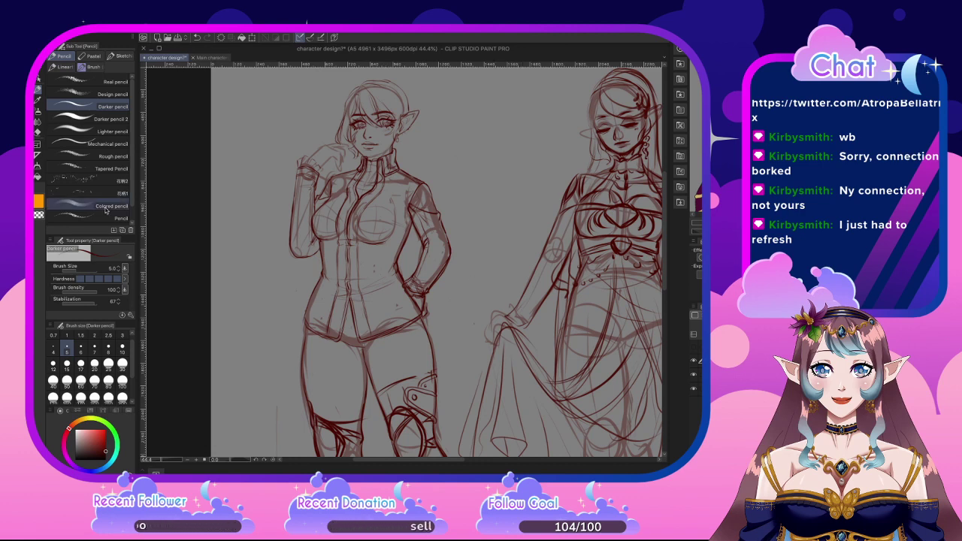
{"action": "key", "text": "Tab"}
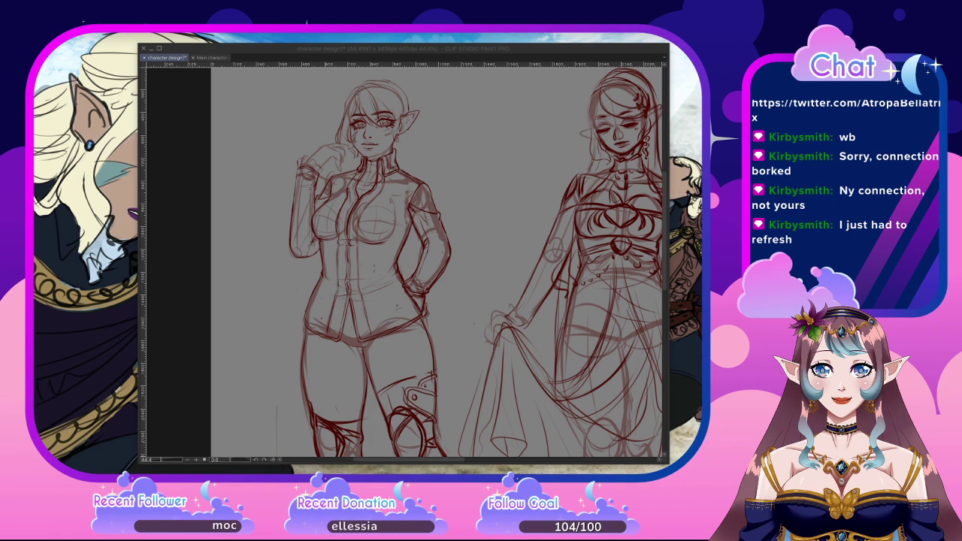
{"action": "key", "text": "Tab"}
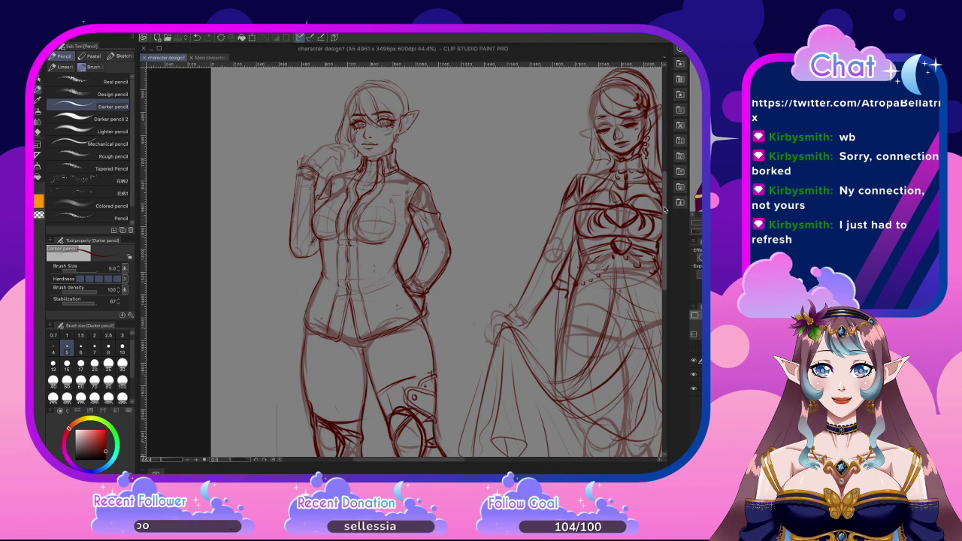
Draw a curved band edge across the thigh on the raised arm's side, just above the knee guard
{"action": "scroll", "coordinate": [662, 238], "scroll_direction": "down", "scroll_amount": 3}
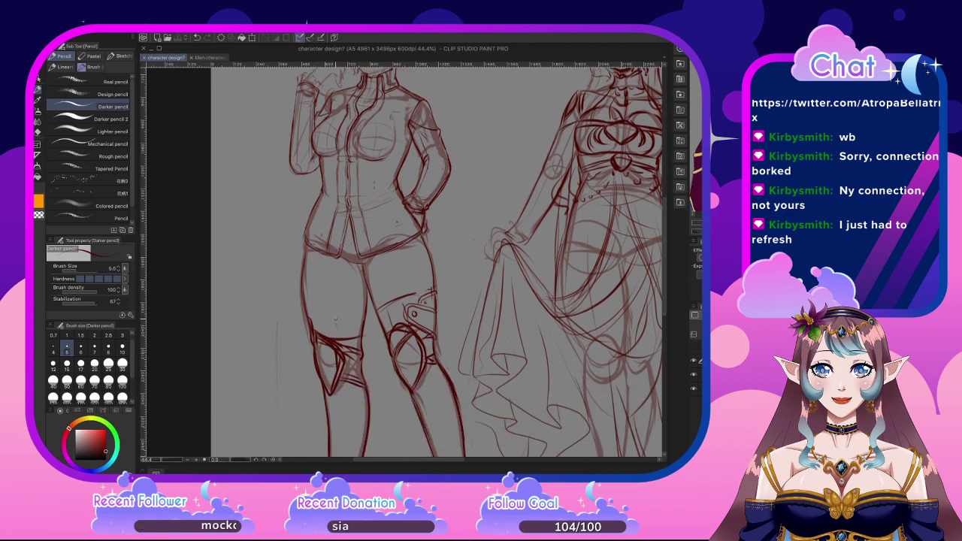
{"action": "left_click", "coordinate": [325, 311]}
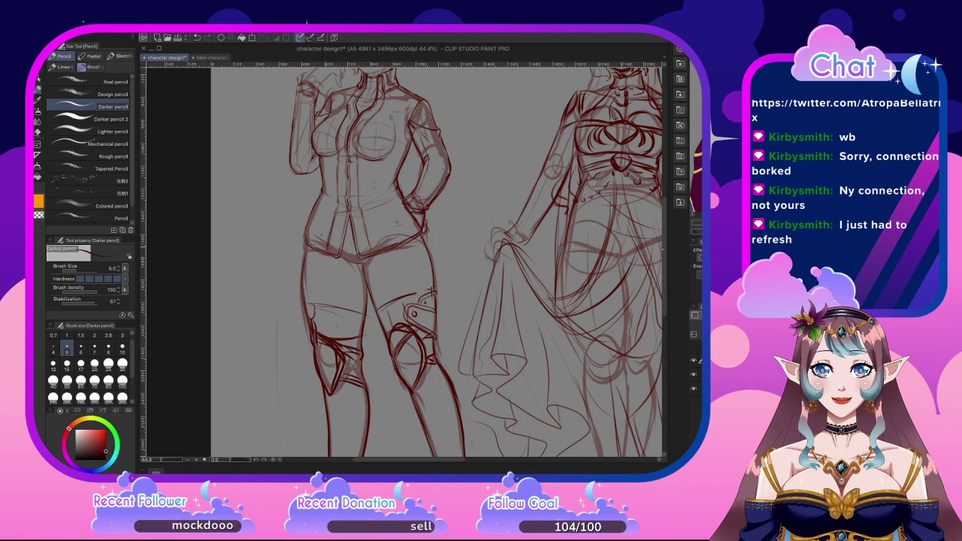
{"action": "scroll", "coordinate": [536, 209], "scroll_direction": "down", "scroll_amount": 5}
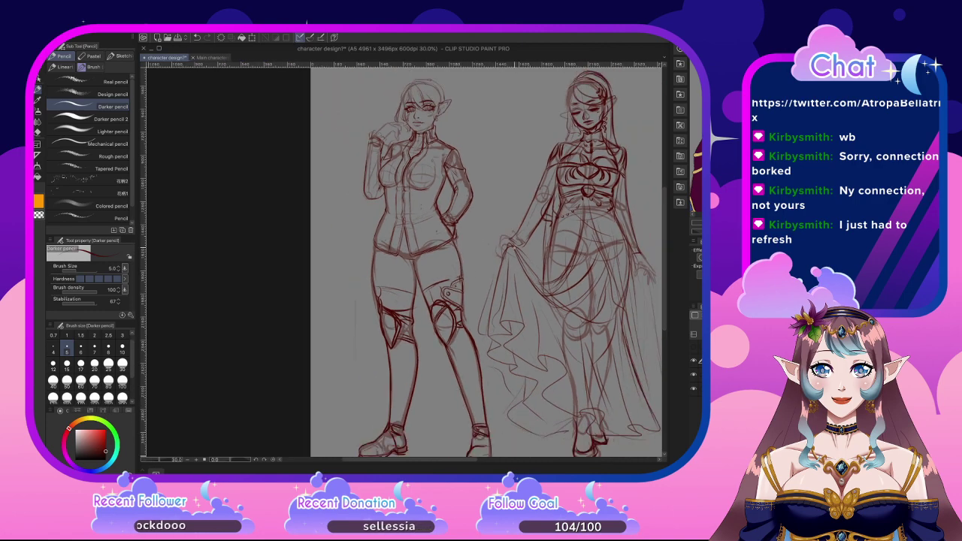
Hide the body construction layer beneath the standing elf's outfit sketch
{"action": "scroll", "coordinate": [515, 236], "scroll_direction": "up", "scroll_amount": 1}
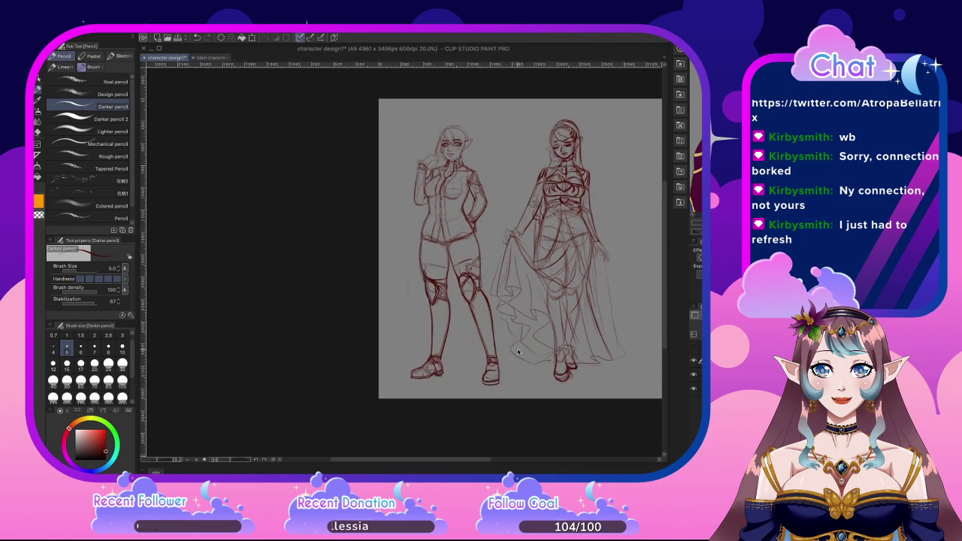
{"action": "scroll", "coordinate": [515, 235], "scroll_direction": "up", "scroll_amount": 1}
{"action": "scroll", "coordinate": [525, 268], "scroll_direction": "up", "scroll_amount": 3}
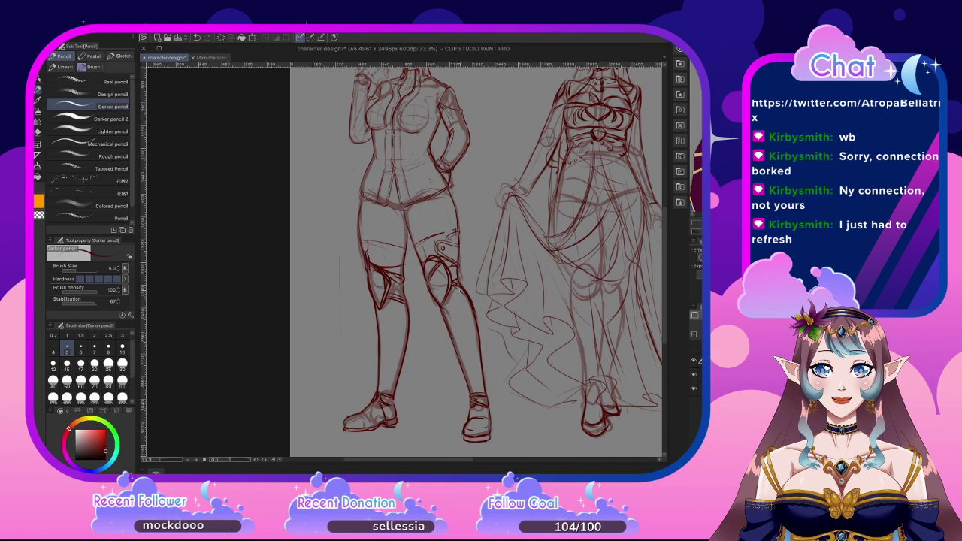
{"action": "left_click_drag", "start_coordinate": [662, 227], "coordinate": [663, 209]}
{"action": "scroll", "coordinate": [451, 237], "scroll_direction": "up", "scroll_amount": 5}
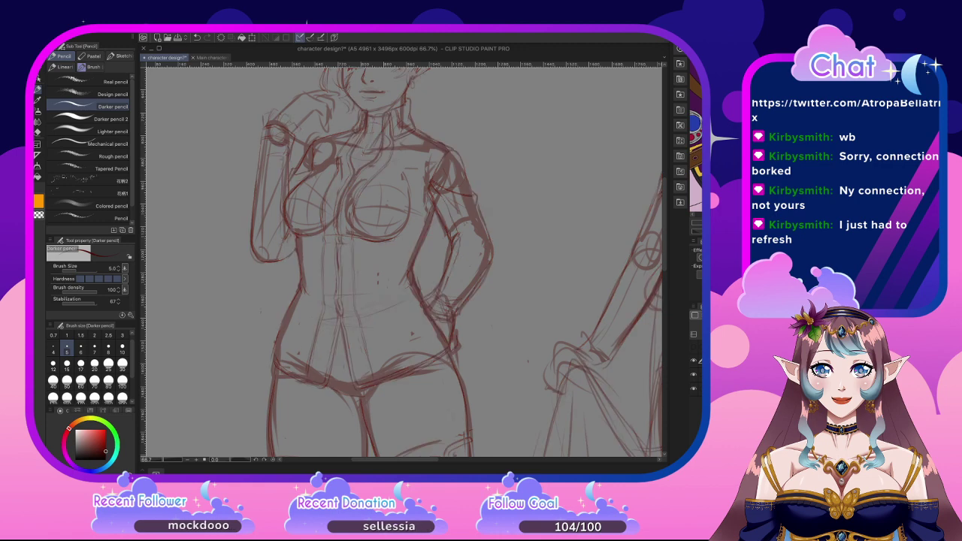
{"action": "left_click", "coordinate": [693, 387]}
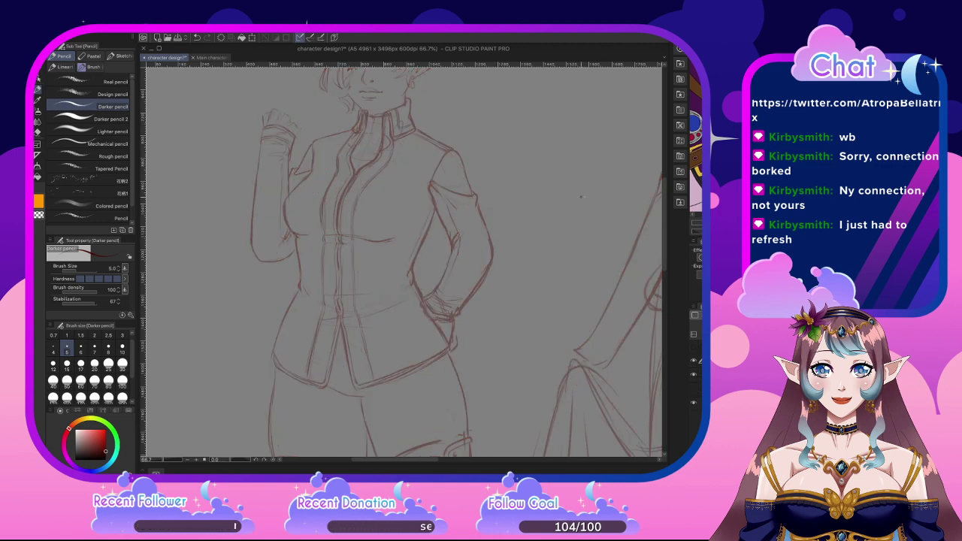
{"action": "scroll", "coordinate": [475, 292], "scroll_direction": "up", "scroll_amount": 2}
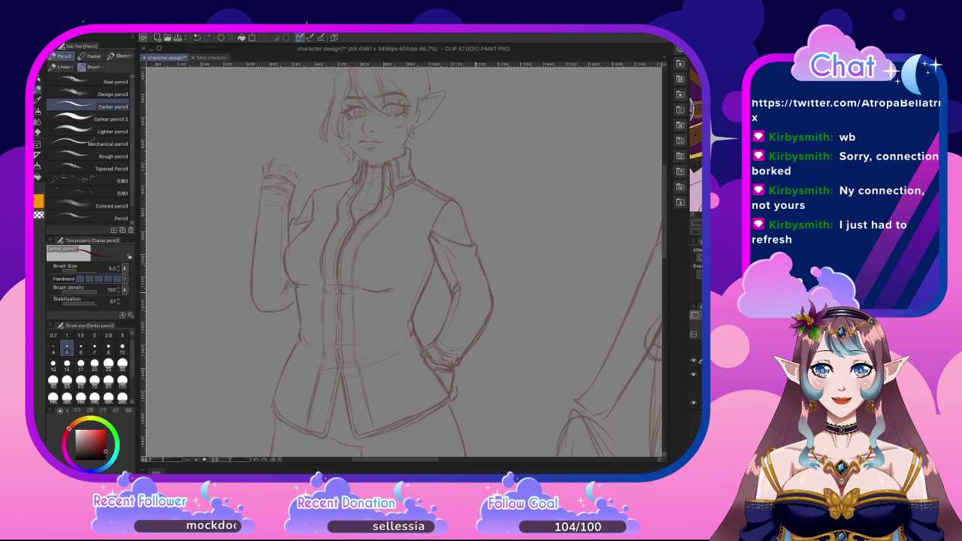
Draw two curved bands around the hip-side arm just above the elbow with the Darker pencil
{"action": "left_click_drag", "start_coordinate": [481, 266], "coordinate": [470, 277]}
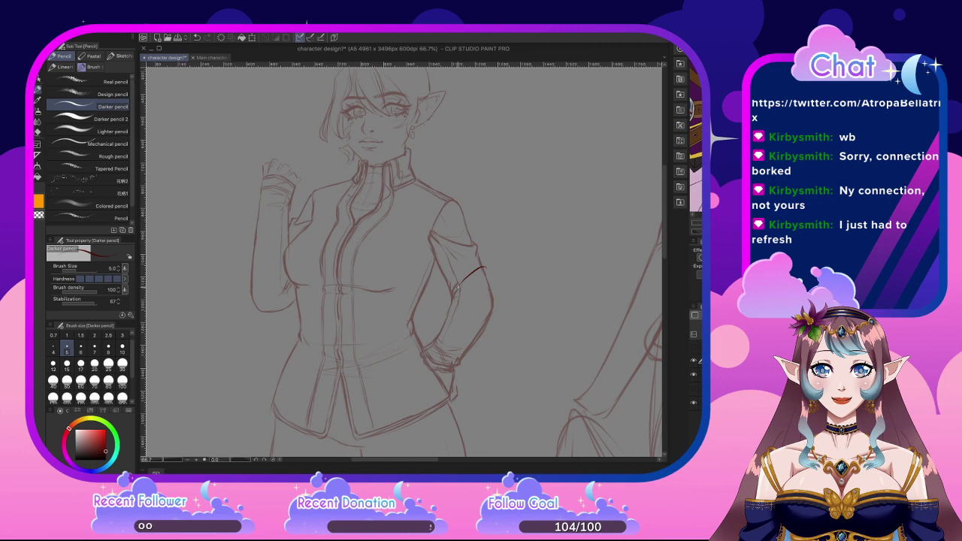
{"action": "left_click_drag", "start_coordinate": [462, 284], "coordinate": [458, 292]}
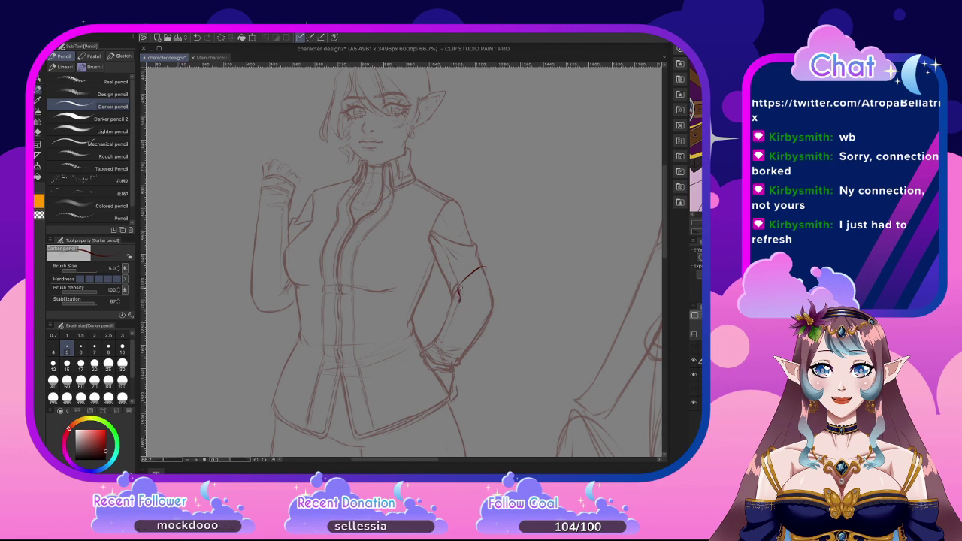
{"action": "left_click_drag", "start_coordinate": [460, 281], "coordinate": [484, 268]}
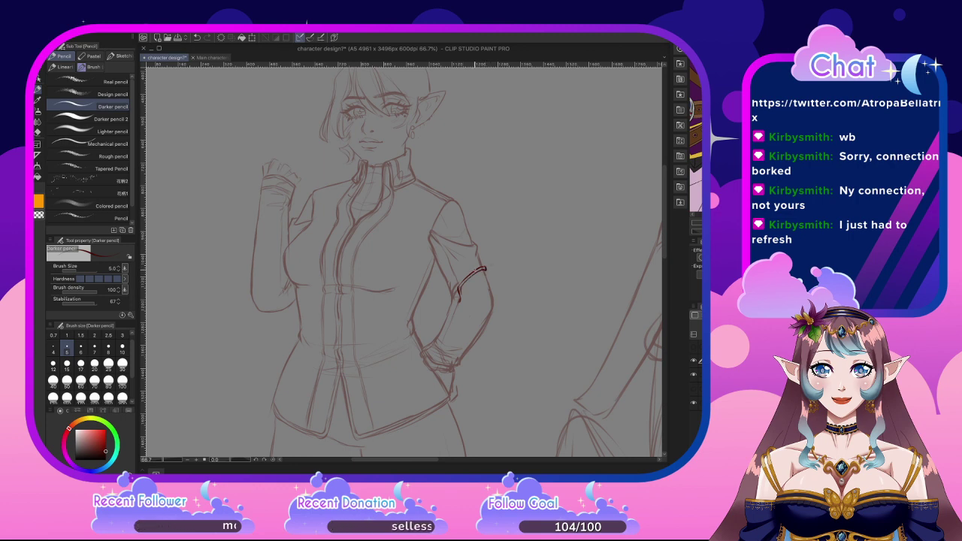
{"action": "left_click_drag", "start_coordinate": [461, 298], "coordinate": [484, 277]}
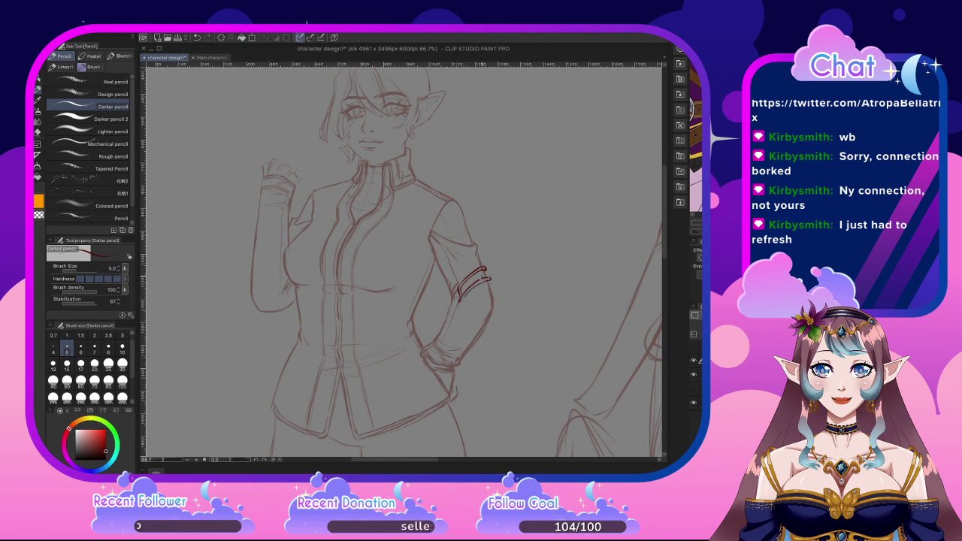
{"action": "left_click_drag", "start_coordinate": [459, 297], "coordinate": [489, 282]}
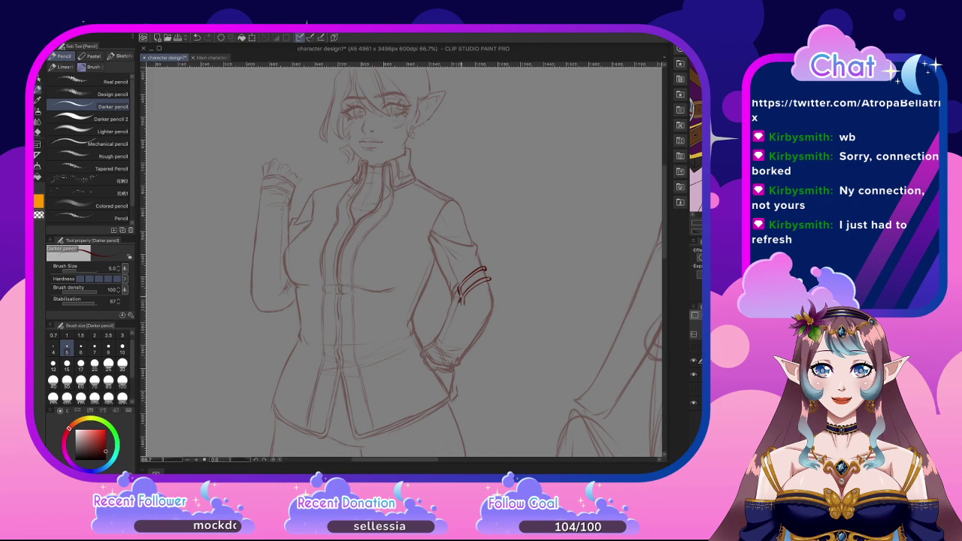
Outline a rounded guard over the bent elbow, adding its lower band, the inner-elbow edge and a swirl ornament
{"action": "left_click_drag", "start_coordinate": [461, 302], "coordinate": [468, 314]}
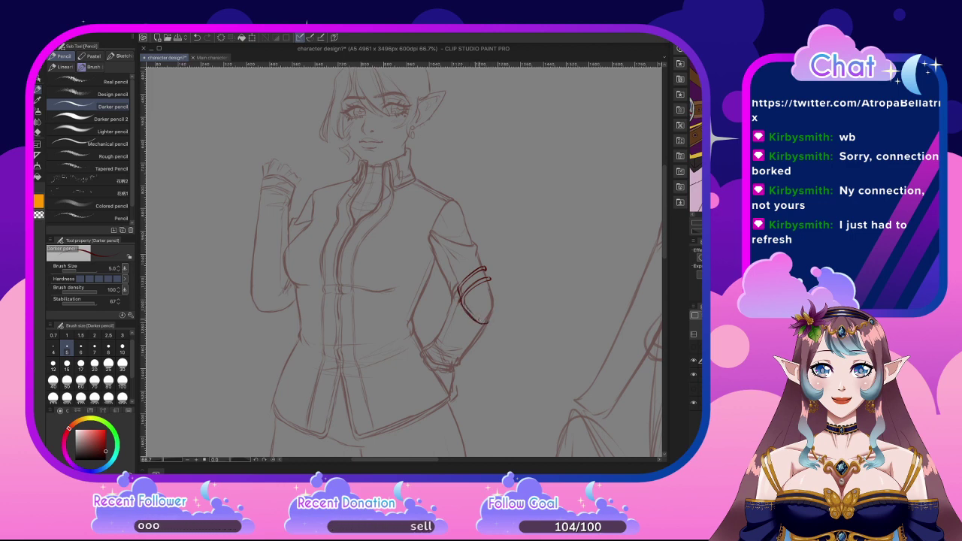
{"action": "left_click_drag", "start_coordinate": [470, 308], "coordinate": [482, 322]}
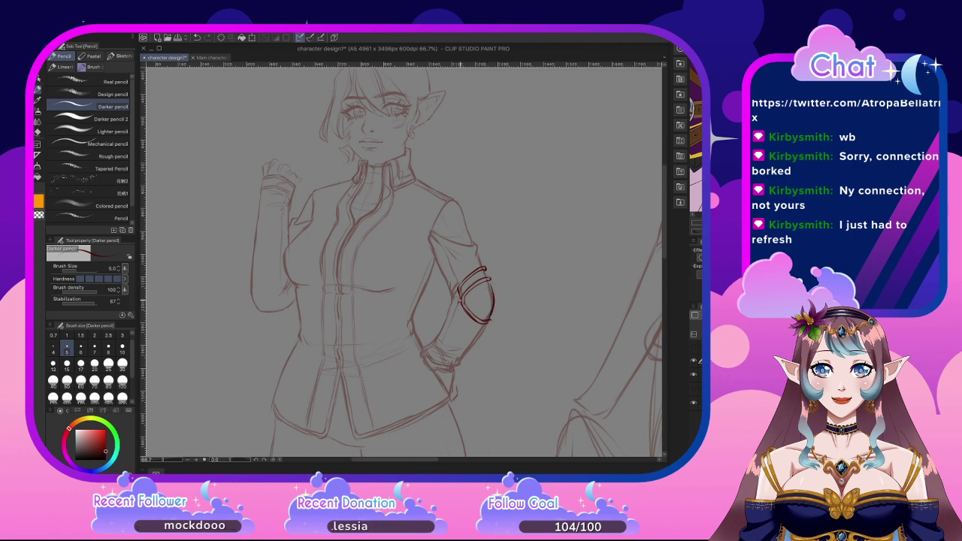
{"action": "left_click_drag", "start_coordinate": [458, 309], "coordinate": [483, 330]}
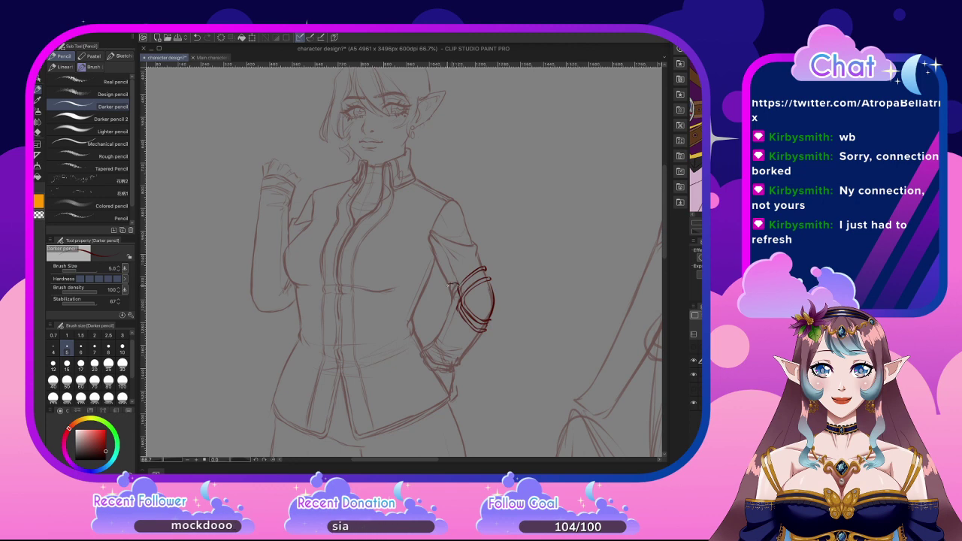
{"action": "left_click_drag", "start_coordinate": [448, 284], "coordinate": [458, 288]}
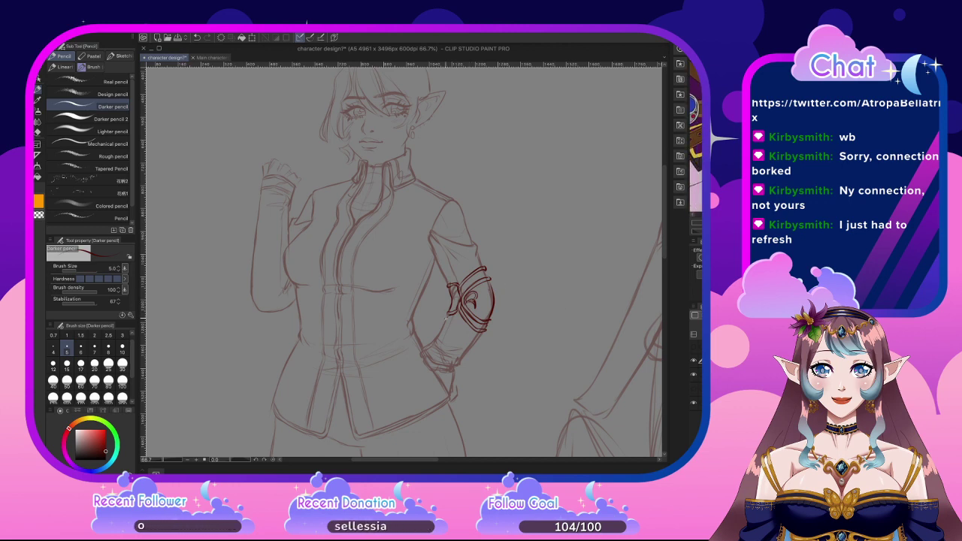
Outline the hip-side forearm guard down to a wrist cuff band, and re-line the upper arm above the elbow
{"action": "mouse_move", "coordinate": [445, 320]}
{"action": "left_mouse_down"}
{"action": "mouse_move", "coordinate": [440, 338]}
{"action": "mouse_move", "coordinate": [467, 348]}
{"action": "left_mouse_up"}
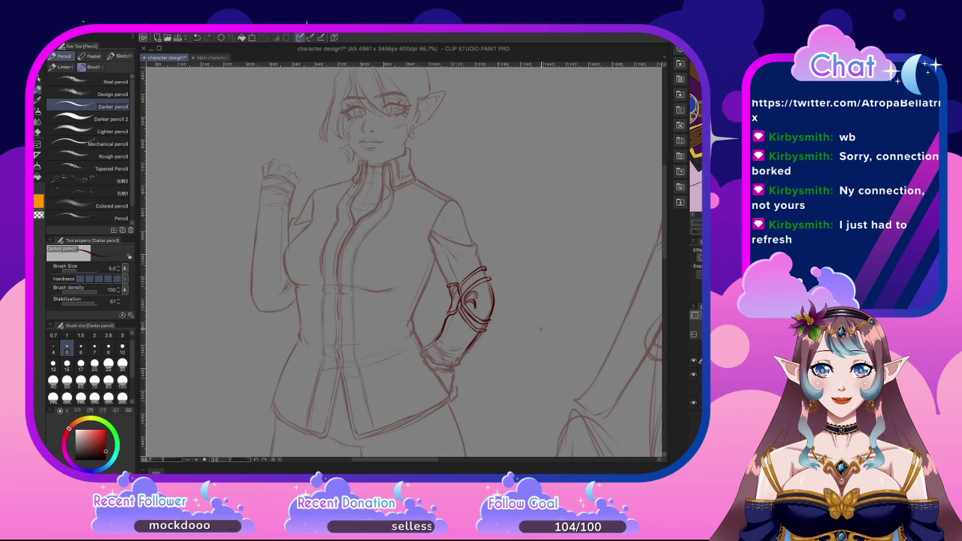
{"action": "mouse_move", "coordinate": [476, 337]}
{"action": "left_mouse_down"}
{"action": "mouse_move", "coordinate": [456, 366]}
{"action": "mouse_move", "coordinate": [427, 353]}
{"action": "left_mouse_up"}
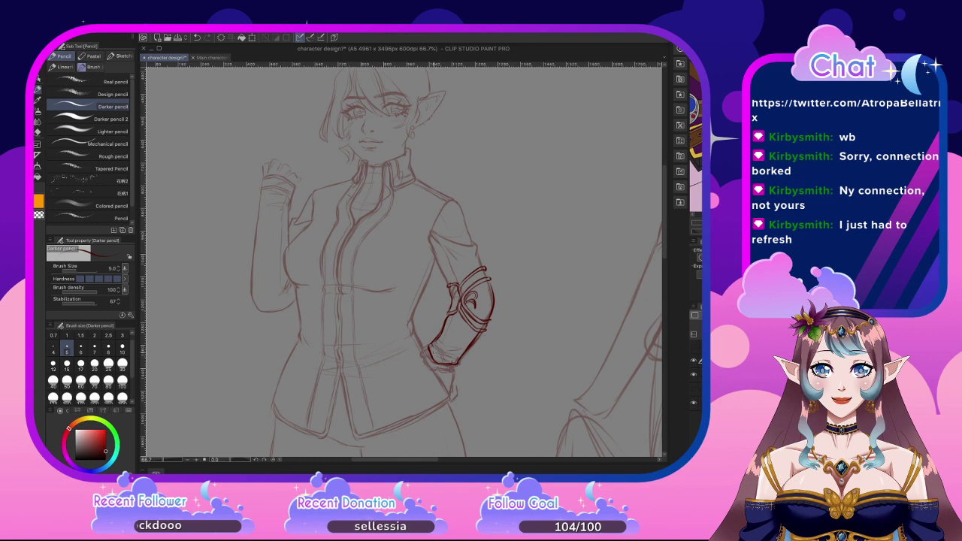
{"action": "left_click_drag", "start_coordinate": [432, 345], "coordinate": [436, 358]}
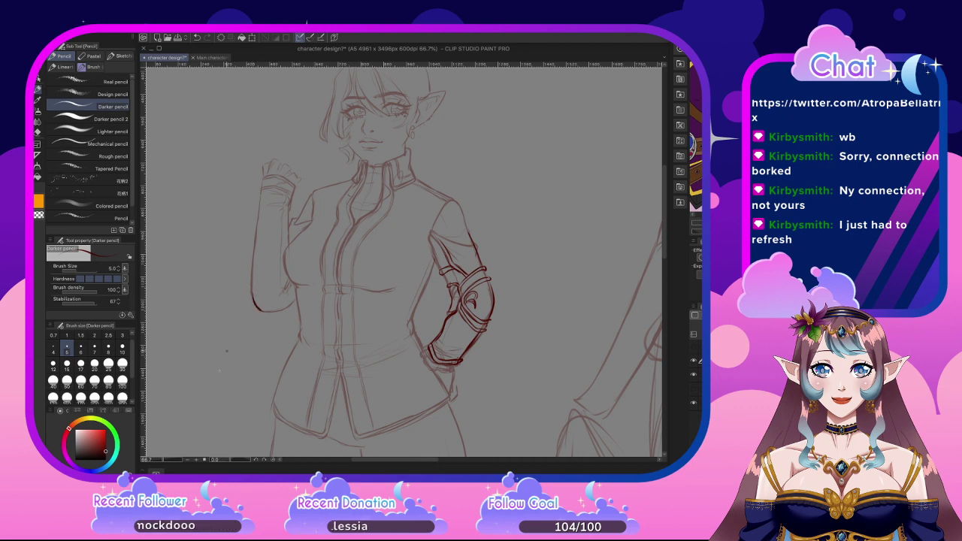
{"action": "left_click_drag", "start_coordinate": [252, 287], "coordinate": [281, 283]}
{"action": "key", "text": "ctrl+z"}
{"action": "key", "text": "ctrl+z"}
{"action": "key", "text": "ctrl+z"}
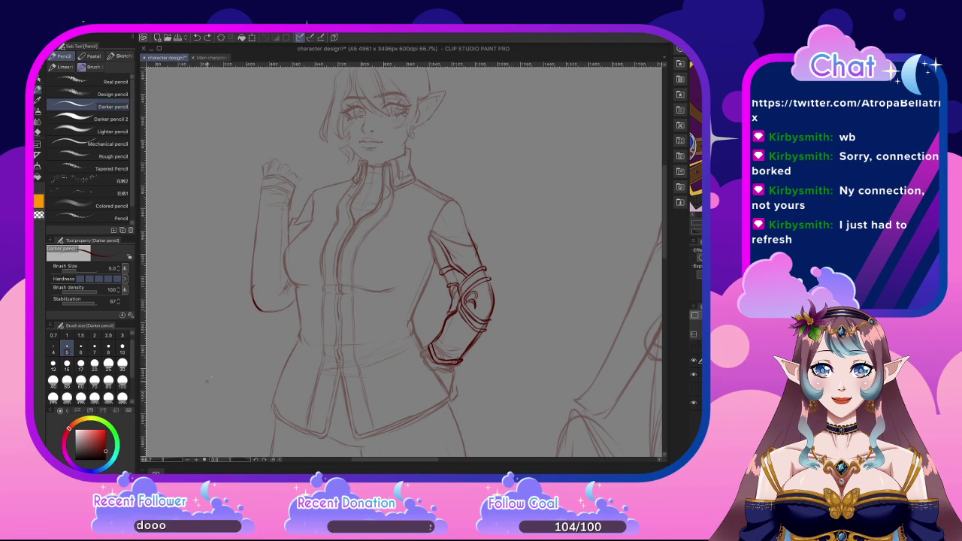
Draw a round elbow guard on the raised arm with curved bands along its upper edge
{"action": "left_click_drag", "start_coordinate": [280, 290], "coordinate": [286, 304]}
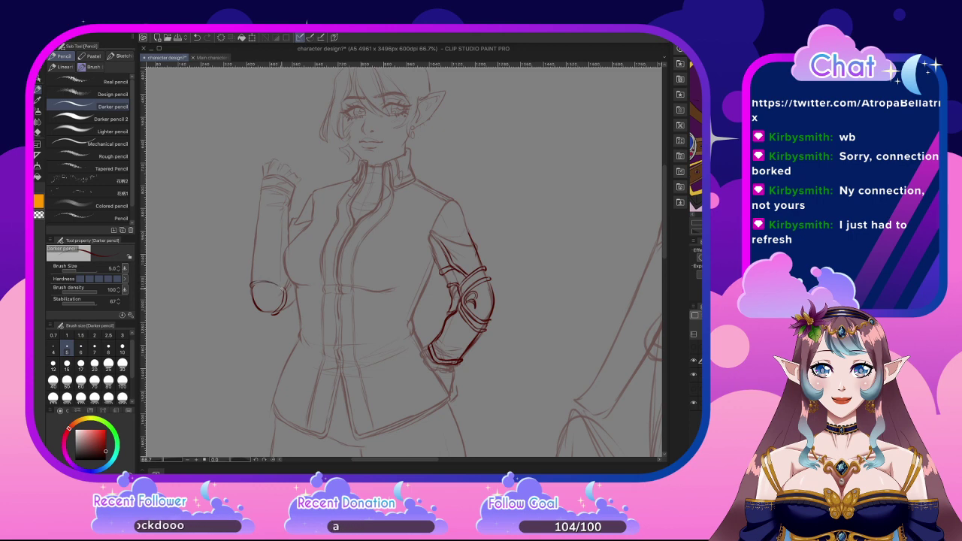
{"action": "left_click_drag", "start_coordinate": [252, 284], "coordinate": [280, 284]}
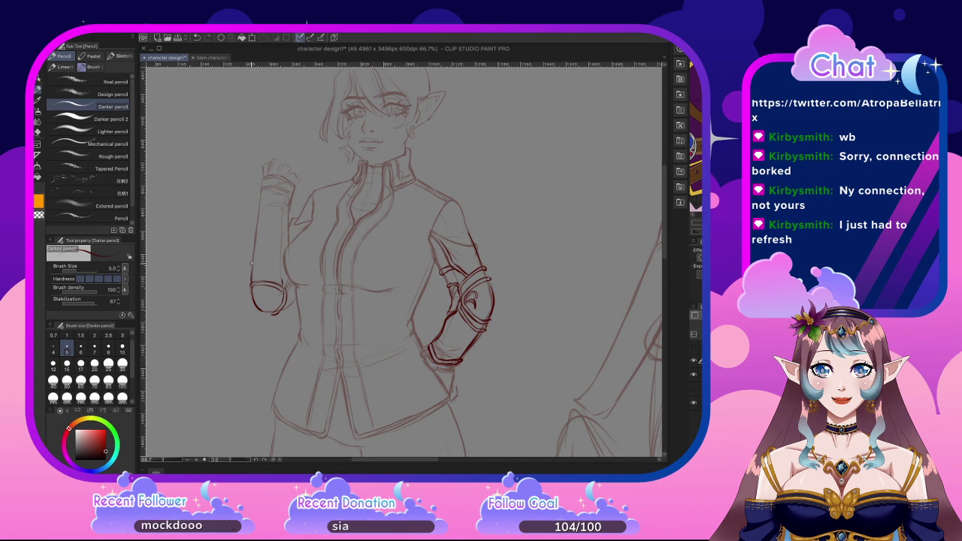
{"action": "mouse_move", "coordinate": [251, 264]}
{"action": "left_mouse_down"}
{"action": "mouse_move", "coordinate": [278, 266]}
{"action": "mouse_move", "coordinate": [284, 284]}
{"action": "left_mouse_up"}
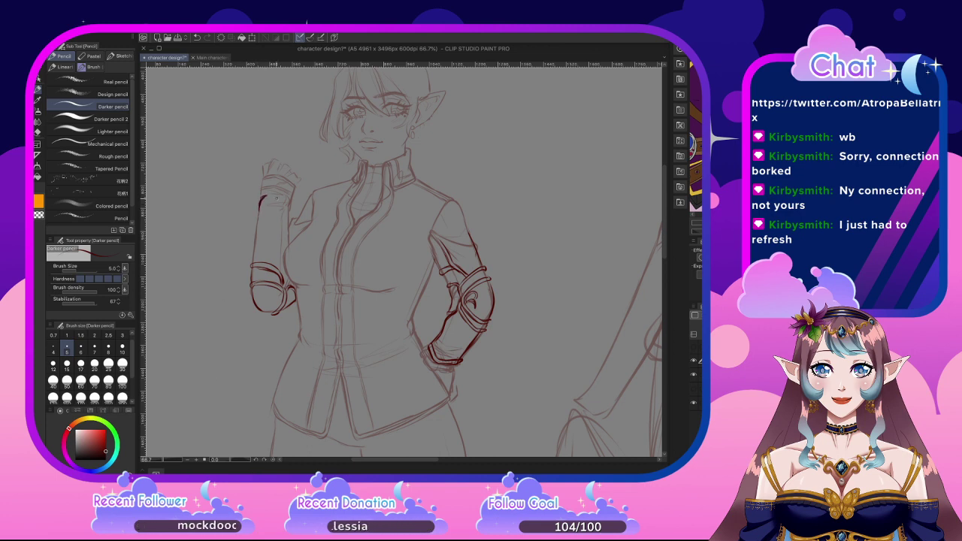
Outline the raised arm's forearm guard from wrist to elbow with inner trim lines, and darken the sleeve fold beside it
{"action": "left_click_drag", "start_coordinate": [260, 203], "coordinate": [282, 198]}
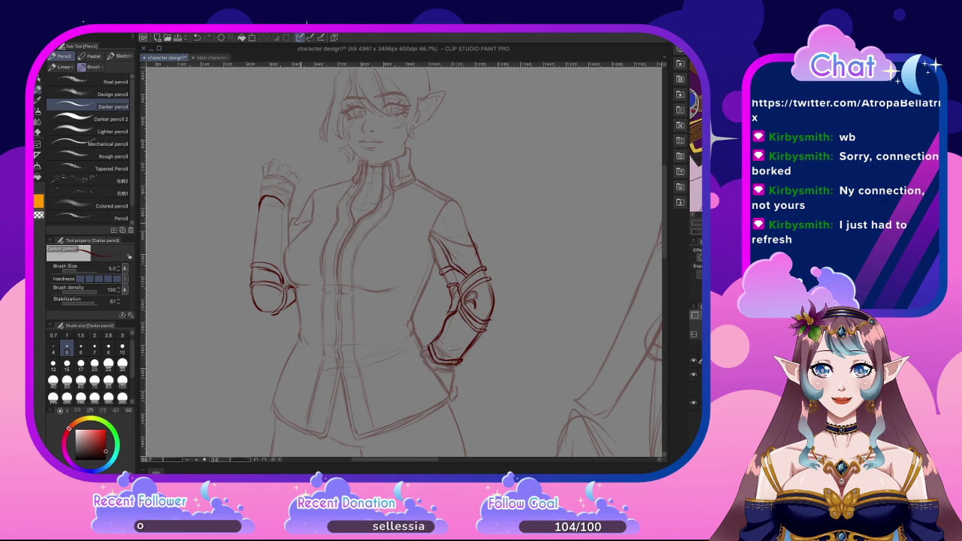
{"action": "left_click_drag", "start_coordinate": [282, 201], "coordinate": [284, 260]}
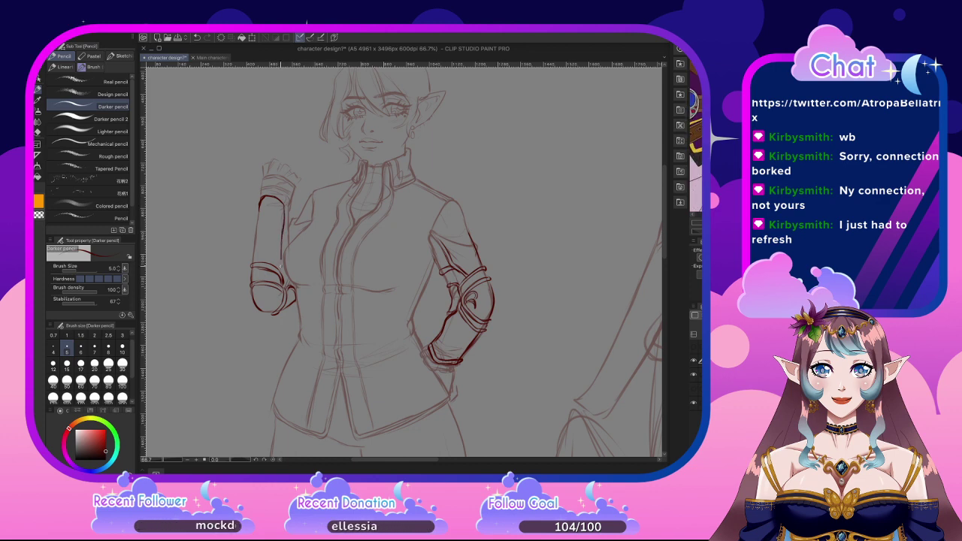
{"action": "left_click_drag", "start_coordinate": [259, 203], "coordinate": [253, 256]}
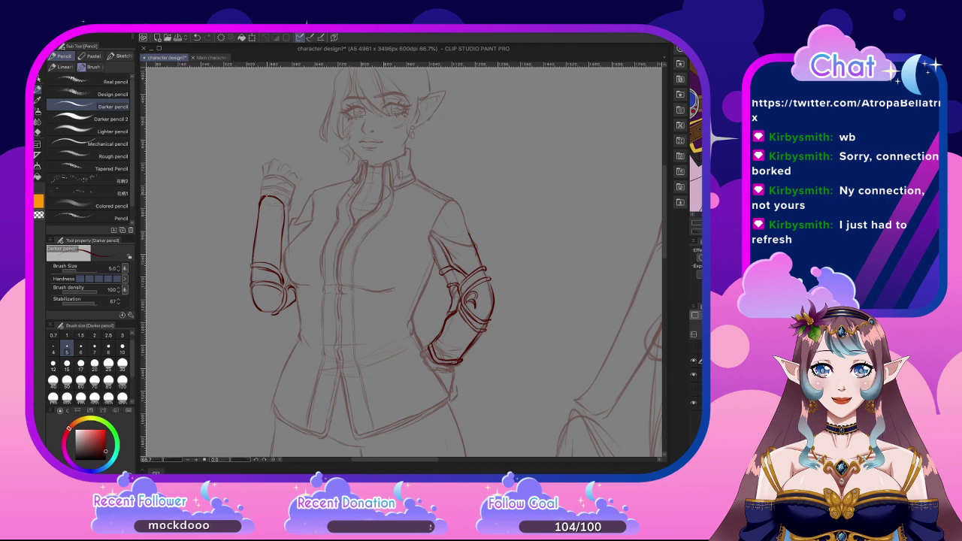
{"action": "left_click_drag", "start_coordinate": [258, 206], "coordinate": [278, 201]}
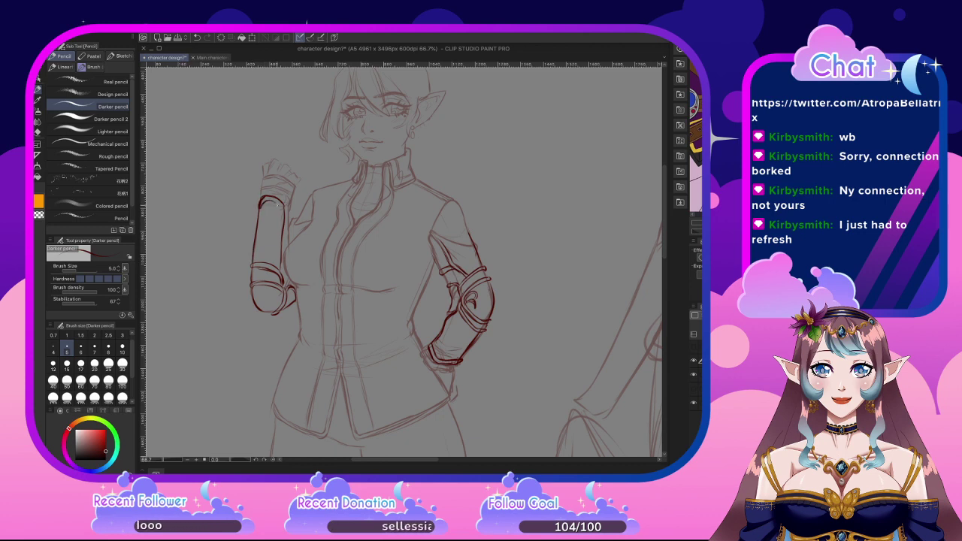
{"action": "left_click_drag", "start_coordinate": [278, 223], "coordinate": [275, 249]}
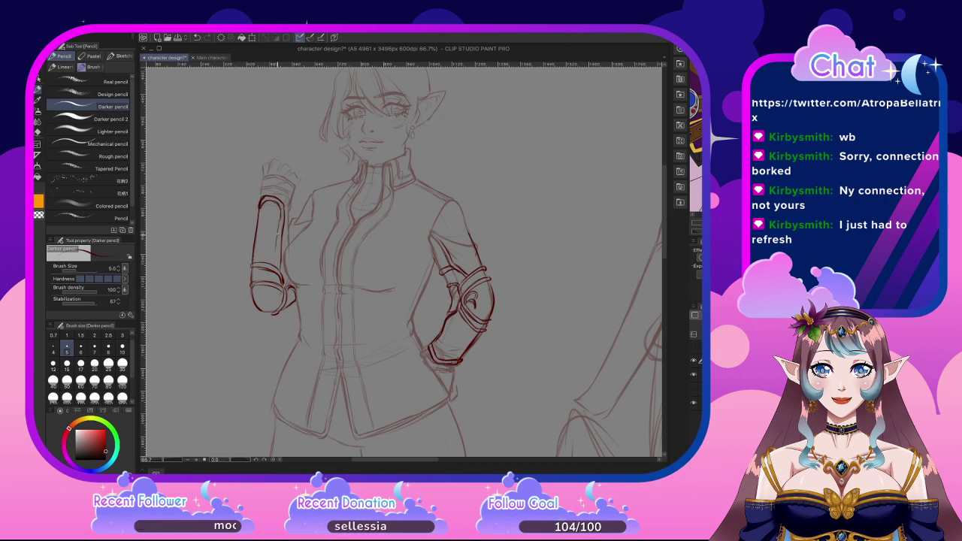
{"action": "mouse_move", "coordinate": [282, 206]}
{"action": "left_mouse_down"}
{"action": "mouse_move", "coordinate": [289, 203]}
{"action": "mouse_move", "coordinate": [289, 234]}
{"action": "left_mouse_up"}
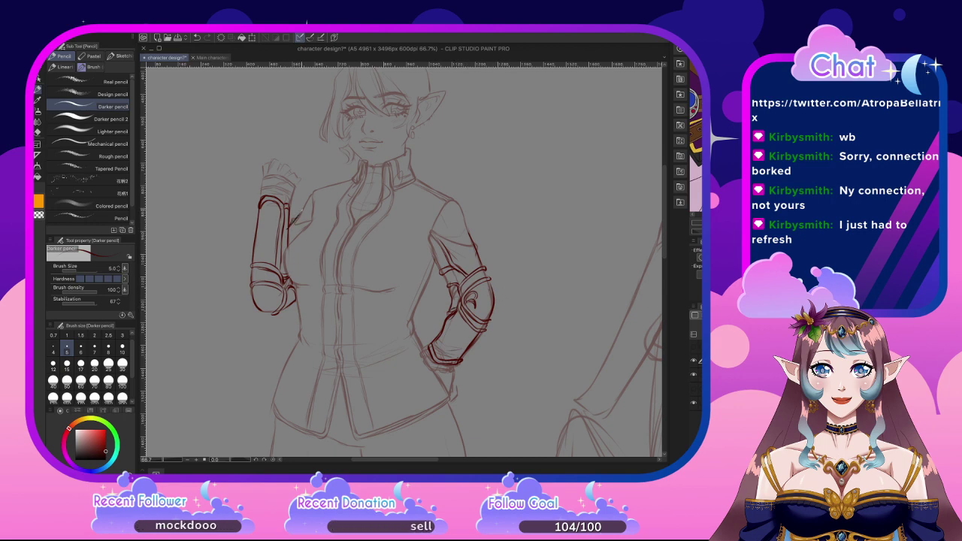
{"action": "mouse_move", "coordinate": [299, 212]}
{"action": "left_mouse_down"}
{"action": "mouse_move", "coordinate": [289, 227]}
{"action": "mouse_move", "coordinate": [297, 217]}
{"action": "left_mouse_up"}
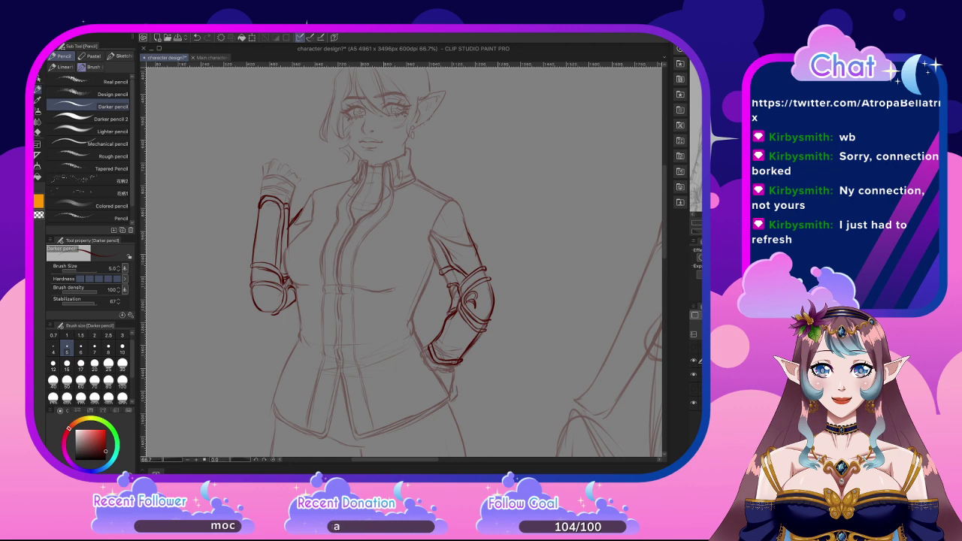
{"action": "key", "text": "super+o"}
{"action": "left_click", "coordinate": [676, 409]}
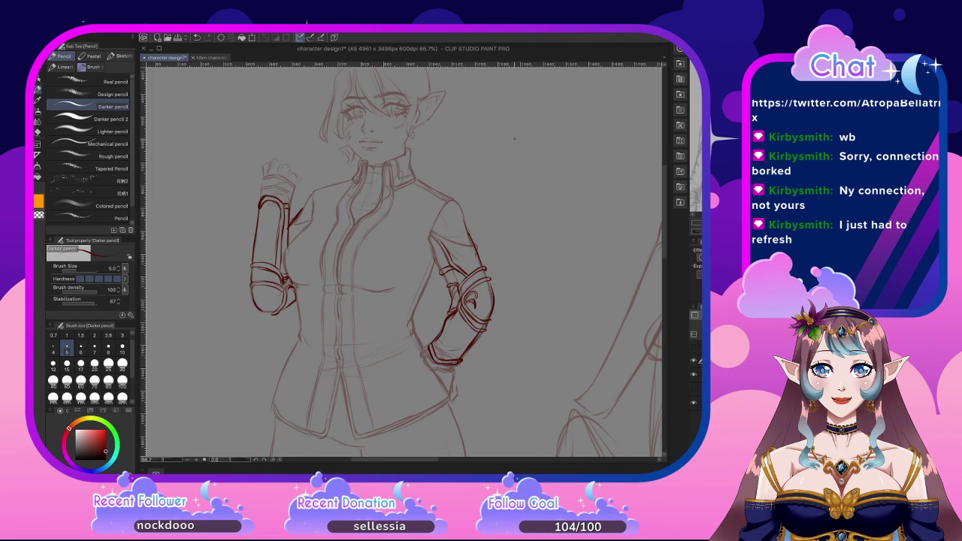
{"action": "left_click_drag", "start_coordinate": [457, 197], "coordinate": [475, 240]}
{"action": "key", "text": "ctrl+z"}
{"action": "key", "text": "ctrl+z"}
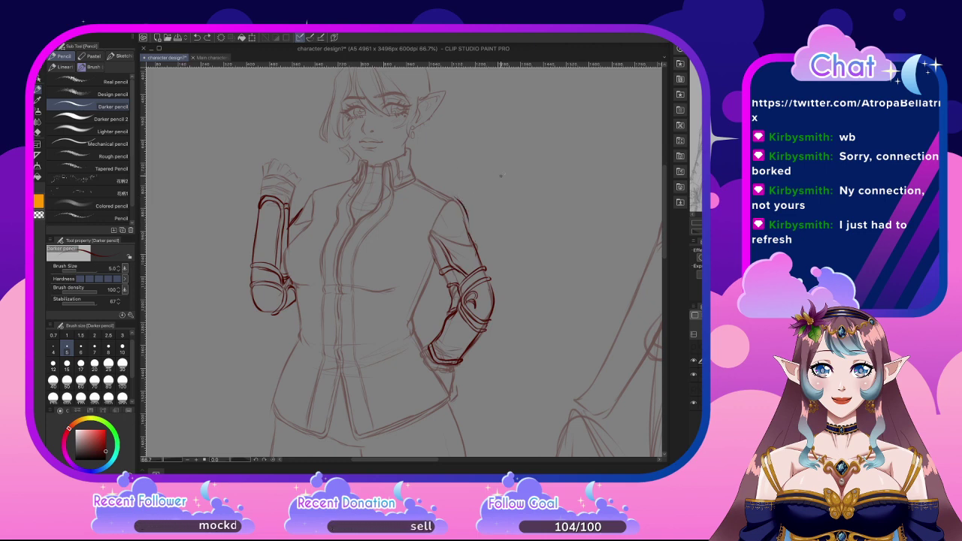
Draw the hip-side shoulder cap's outer contour and curved lower edge, and clean its overlapping lines with the Hard eraser
{"action": "left_click_drag", "start_coordinate": [455, 196], "coordinate": [481, 257]}
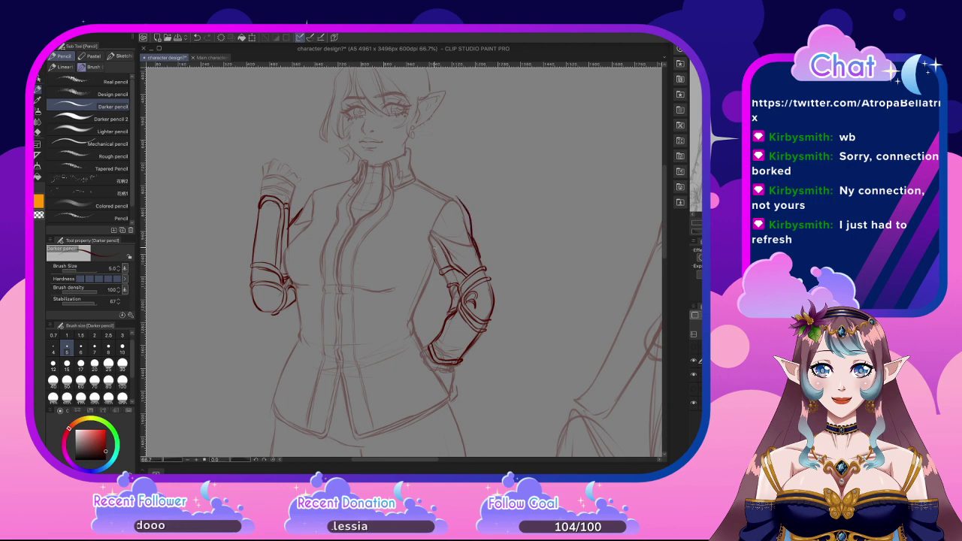
{"action": "left_click_drag", "start_coordinate": [428, 237], "coordinate": [481, 260]}
{"action": "key", "text": "e"}
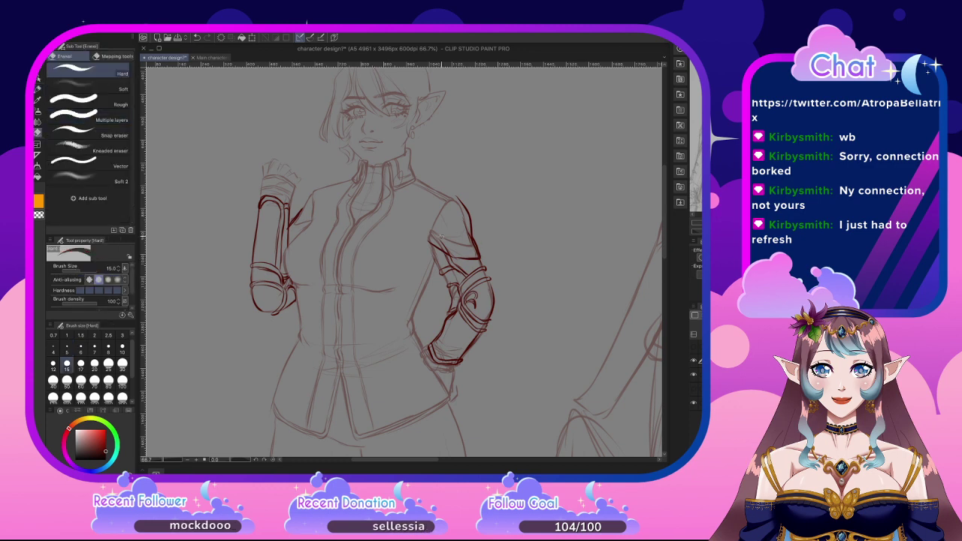
{"action": "left_click_drag", "start_coordinate": [443, 248], "coordinate": [450, 253]}
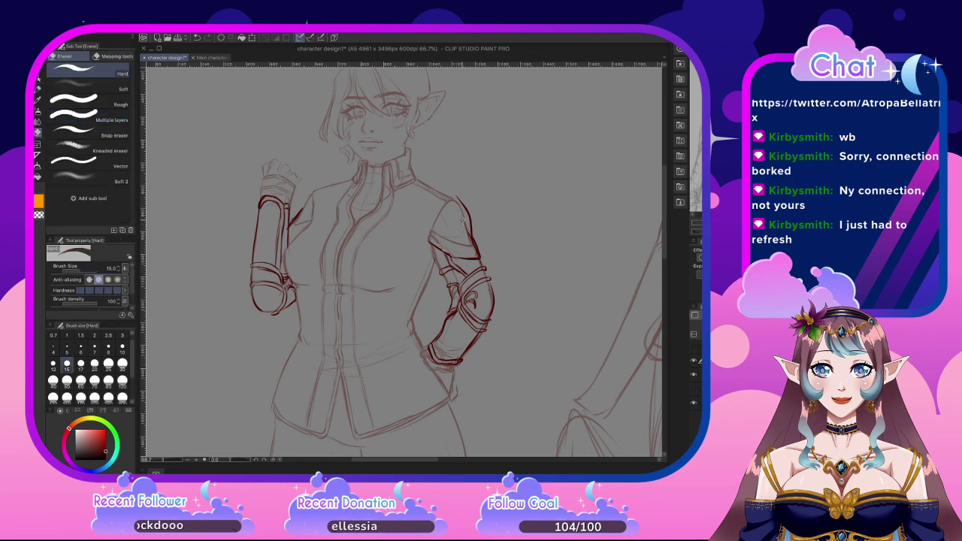
{"action": "left_click_drag", "start_coordinate": [462, 212], "coordinate": [476, 252]}
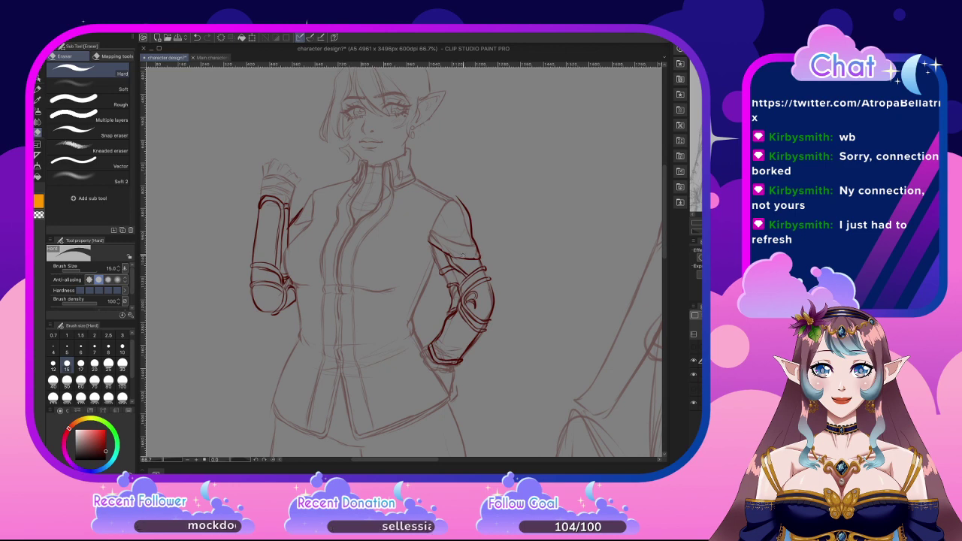
{"action": "key", "text": "p"}
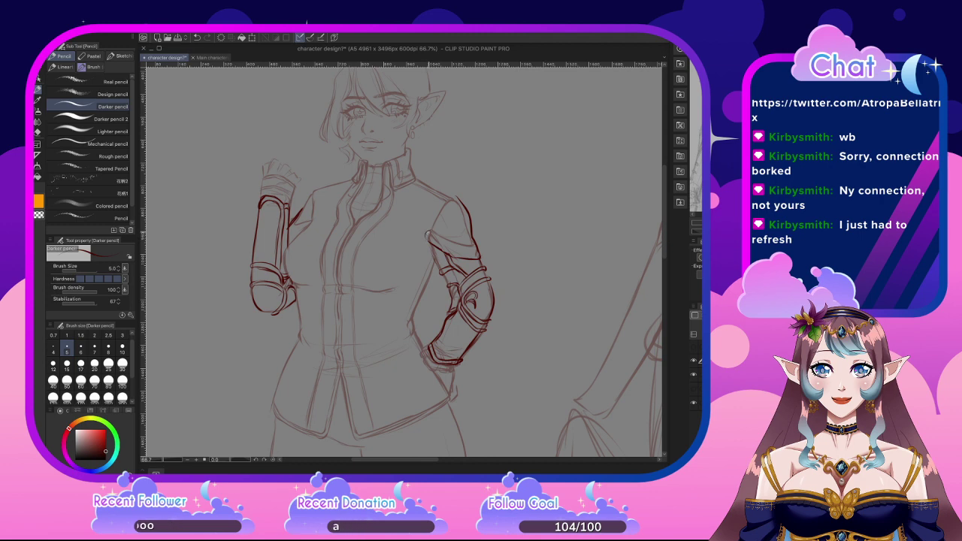
Close the hip-side shoulder cap's inner edge up to the shoulder point and touch up its lower edge
{"action": "left_click_drag", "start_coordinate": [430, 230], "coordinate": [446, 196]}
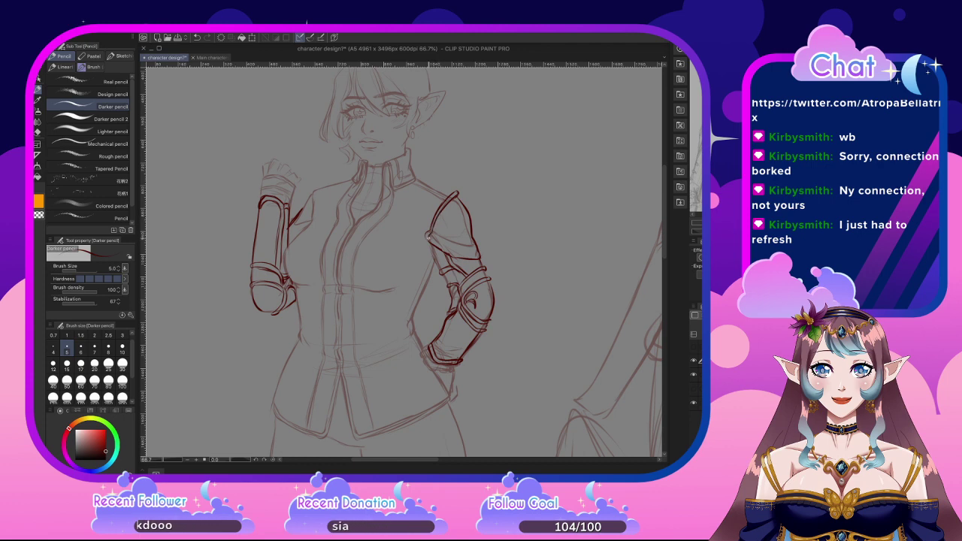
{"action": "left_click_drag", "start_coordinate": [460, 252], "coordinate": [470, 255]}
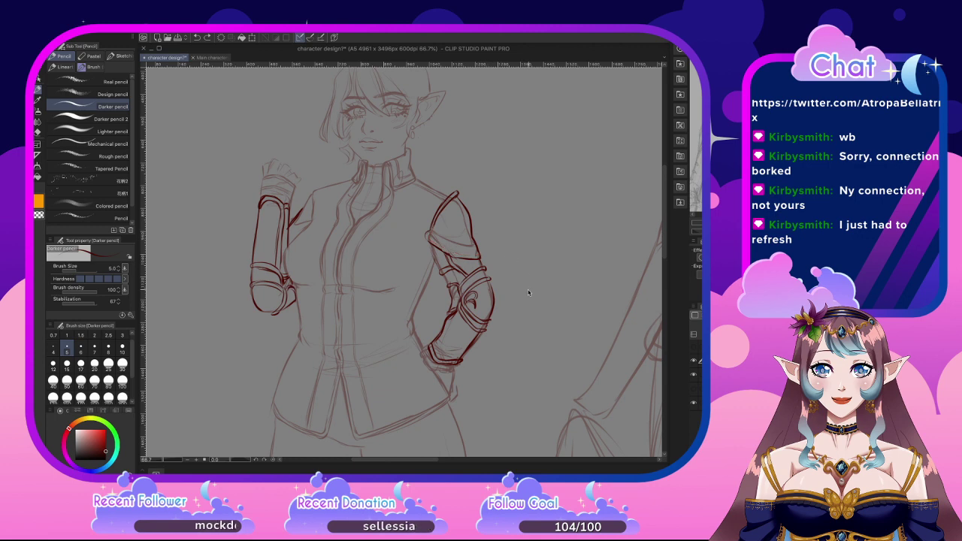
Undo the hip-side shoulder cap strokes back to the plain sleeve
{"action": "key", "text": "ctrl+z"}
{"action": "key", "text": "ctrl+z"}
{"action": "key", "text": "ctrl+z"}
{"action": "key", "text": "ctrl+z"}
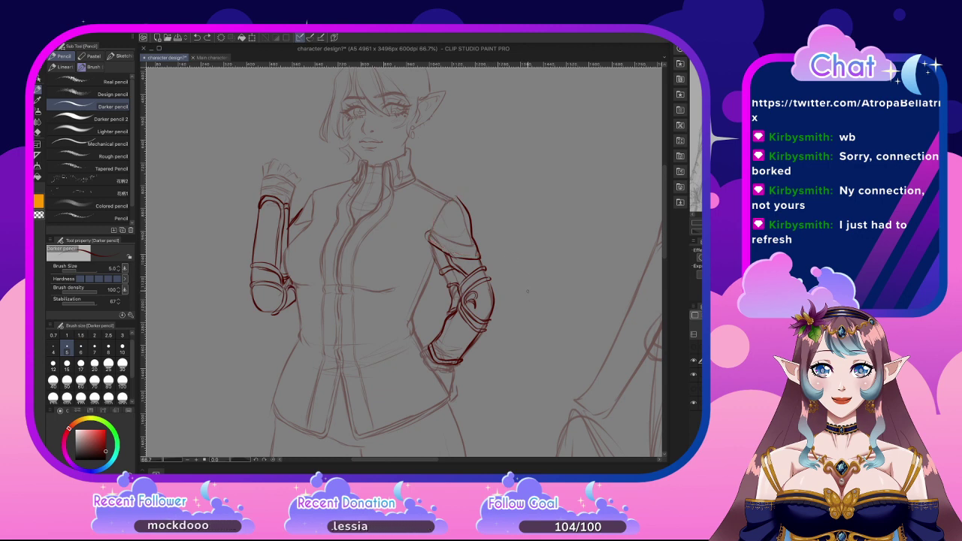
{"action": "key", "text": "ctrl+z"}
{"action": "key", "text": "ctrl+z"}
{"action": "key", "text": "ctrl+z"}
{"action": "key", "text": "ctrl+z"}
{"action": "key", "text": "ctrl+z"}
{"action": "key", "text": "ctrl+z"}
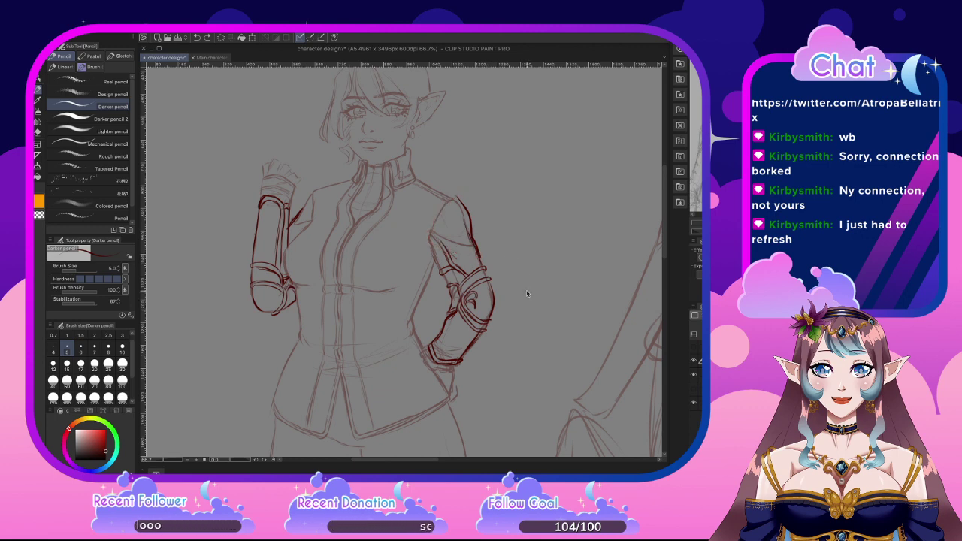
{"action": "key", "text": "ctrl+z"}
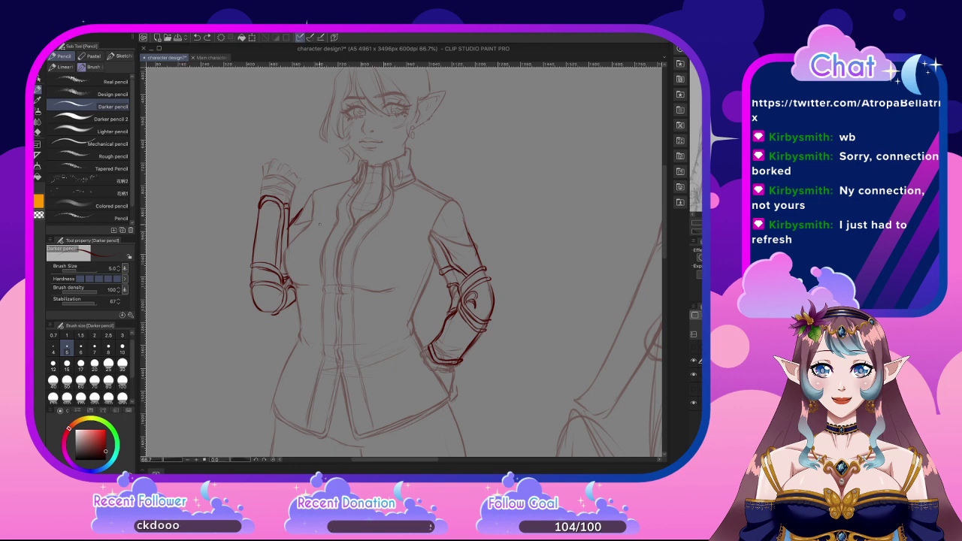
Try a rounded chest plate outline across the jacket front, erasing its far side with the Hard eraser and redrawing it as a tighter curve
{"action": "left_click_drag", "start_coordinate": [306, 225], "coordinate": [283, 255]}
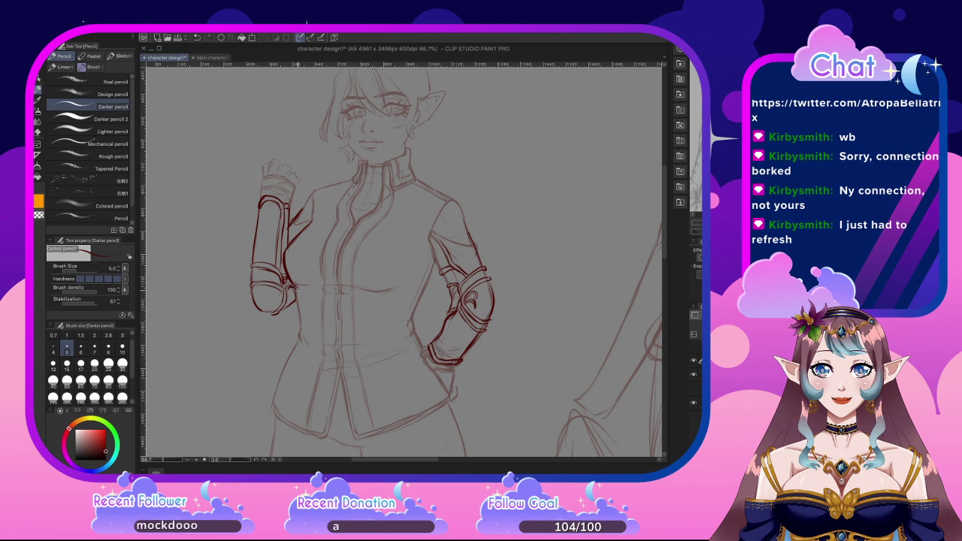
{"action": "left_click_drag", "start_coordinate": [297, 289], "coordinate": [367, 294]}
{"action": "mouse_move", "coordinate": [296, 286]}
{"action": "left_mouse_down"}
{"action": "mouse_move", "coordinate": [340, 298]}
{"action": "mouse_move", "coordinate": [427, 279]}
{"action": "left_mouse_up"}
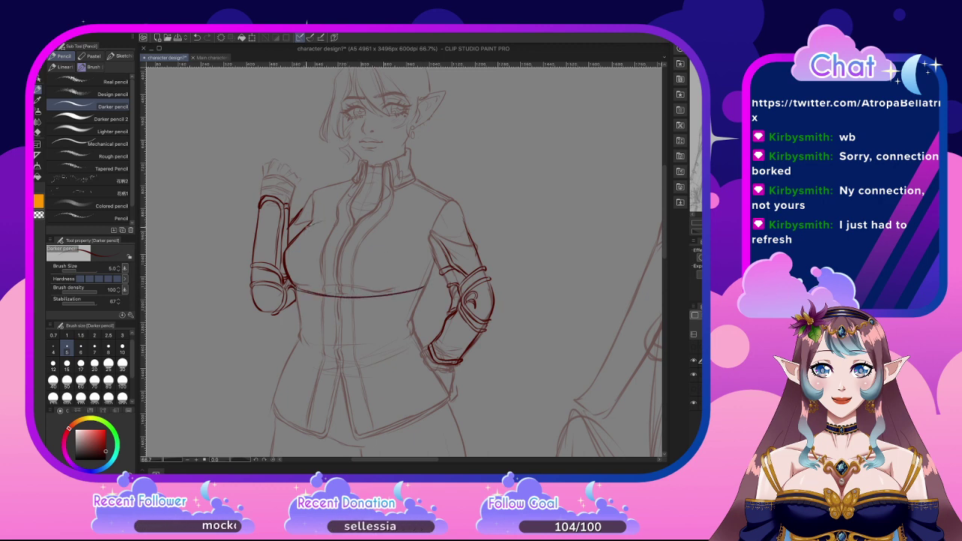
{"action": "mouse_move", "coordinate": [287, 247]}
{"action": "left_mouse_down"}
{"action": "mouse_move", "coordinate": [340, 218]}
{"action": "mouse_move", "coordinate": [373, 220]}
{"action": "mouse_move", "coordinate": [437, 260]}
{"action": "left_mouse_up"}
{"action": "left_click_drag", "start_coordinate": [385, 226], "coordinate": [419, 245]}
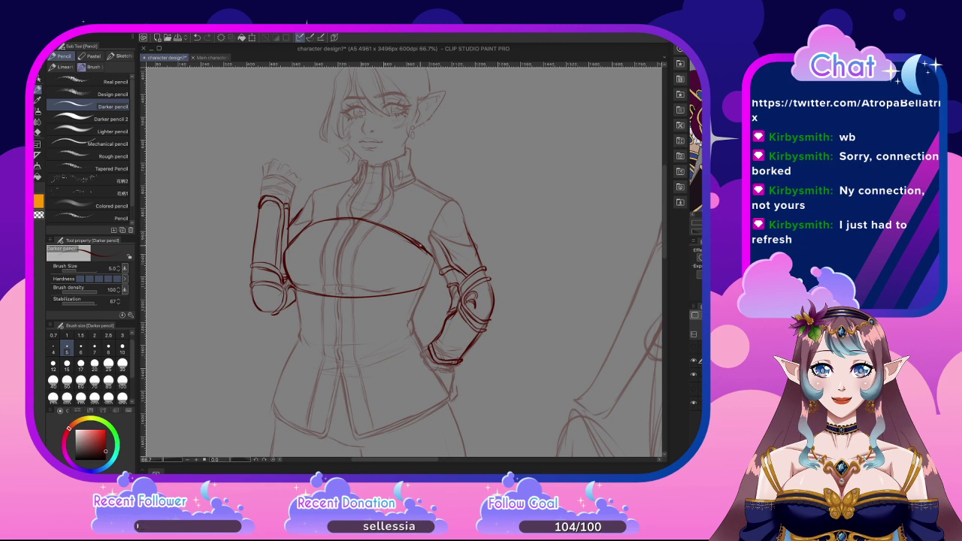
{"action": "key", "text": "e"}
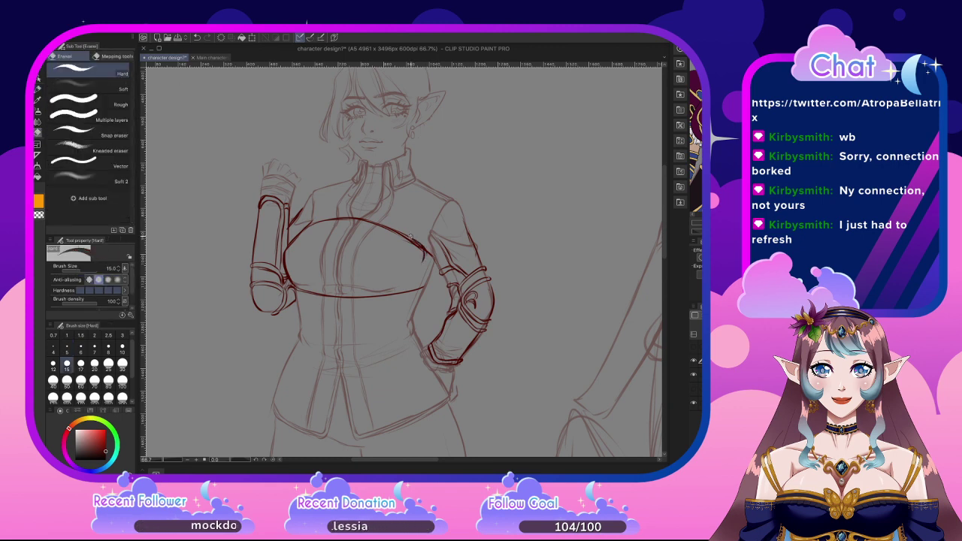
{"action": "mouse_move", "coordinate": [410, 235]}
{"action": "left_mouse_down"}
{"action": "mouse_move", "coordinate": [432, 259]}
{"action": "mouse_move", "coordinate": [419, 262]}
{"action": "mouse_move", "coordinate": [400, 294]}
{"action": "left_mouse_up"}
{"action": "key", "text": "p"}
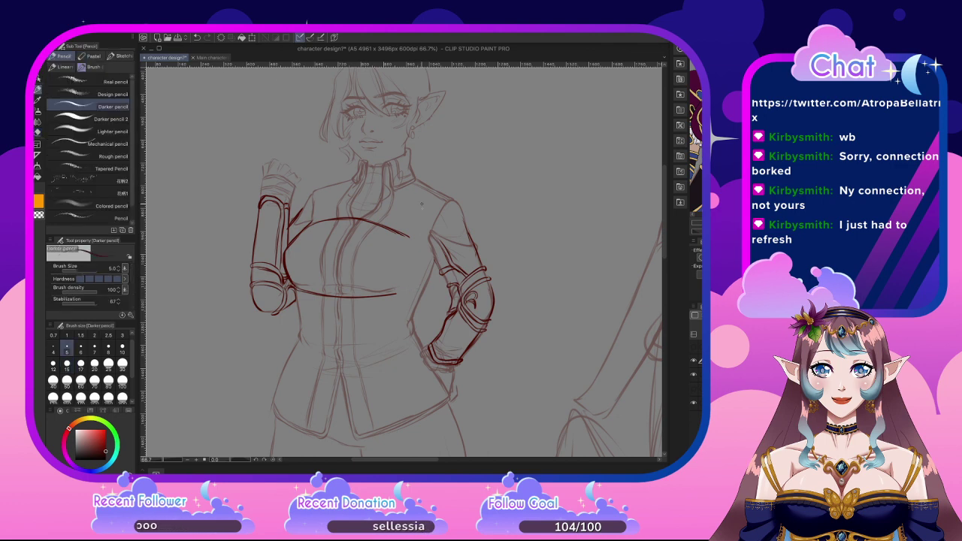
{"action": "mouse_move", "coordinate": [390, 229]}
{"action": "left_mouse_down"}
{"action": "mouse_move", "coordinate": [416, 256]}
{"action": "mouse_move", "coordinate": [409, 284]}
{"action": "mouse_move", "coordinate": [391, 295]}
{"action": "left_mouse_up"}
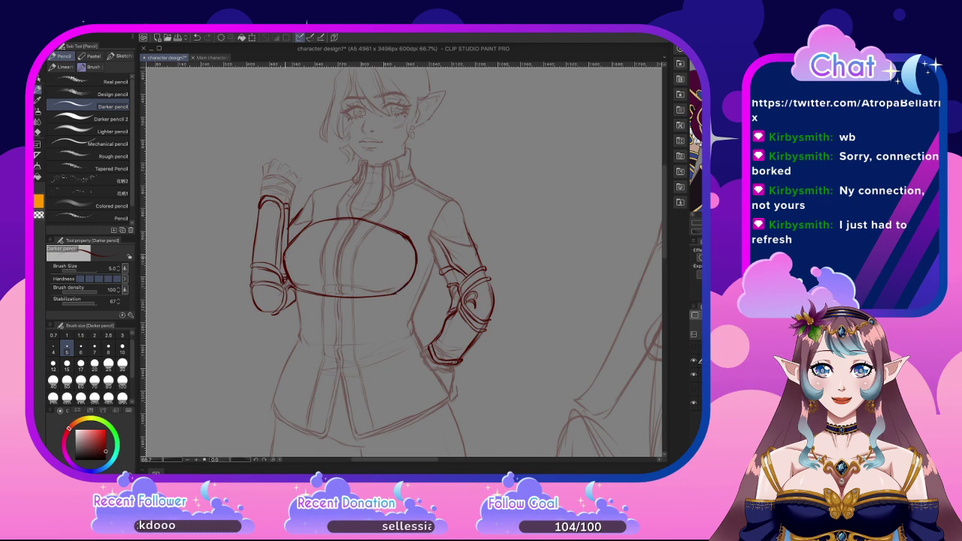
Double the chest plate's upper and lower rims and add a side band joining it to the hip-side edge of the torso
{"action": "mouse_move", "coordinate": [296, 238]}
{"action": "left_mouse_down"}
{"action": "mouse_move", "coordinate": [286, 257]}
{"action": "mouse_move", "coordinate": [323, 218]}
{"action": "mouse_move", "coordinate": [353, 214]}
{"action": "mouse_move", "coordinate": [421, 244]}
{"action": "left_mouse_up"}
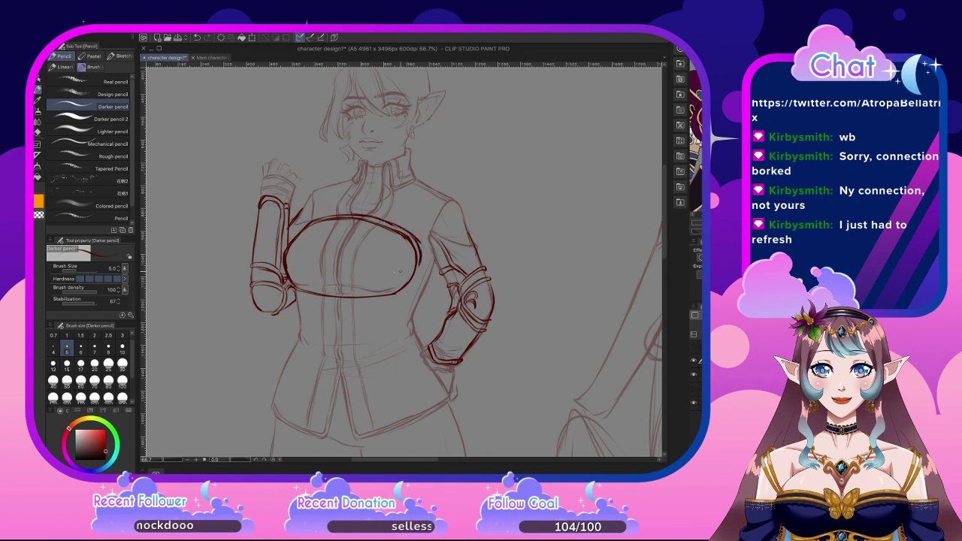
{"action": "mouse_move", "coordinate": [293, 292]}
{"action": "left_mouse_down"}
{"action": "mouse_move", "coordinate": [353, 303]}
{"action": "mouse_move", "coordinate": [400, 296]}
{"action": "left_mouse_up"}
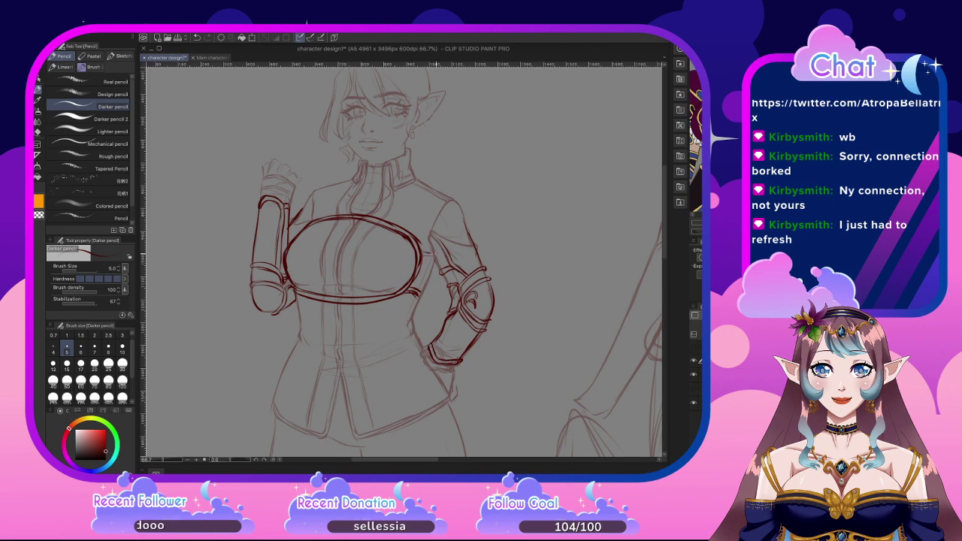
{"action": "mouse_move", "coordinate": [430, 257]}
{"action": "left_mouse_down"}
{"action": "mouse_move", "coordinate": [434, 281]}
{"action": "mouse_move", "coordinate": [422, 296]}
{"action": "left_mouse_up"}
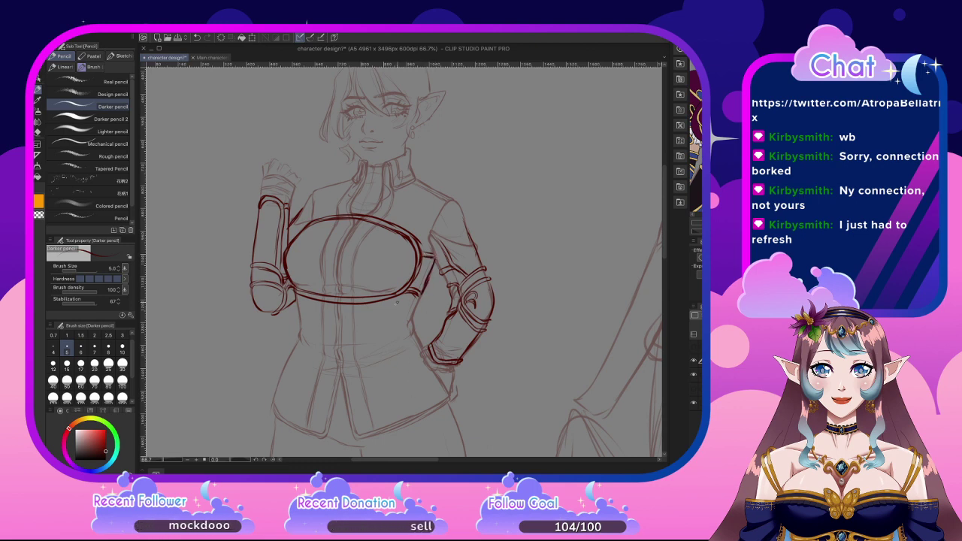
{"action": "mouse_move", "coordinate": [300, 291]}
{"action": "left_mouse_down"}
{"action": "mouse_move", "coordinate": [350, 305]}
{"action": "mouse_move", "coordinate": [391, 300]}
{"action": "mouse_move", "coordinate": [335, 299]}
{"action": "mouse_move", "coordinate": [393, 295]}
{"action": "left_mouse_up"}
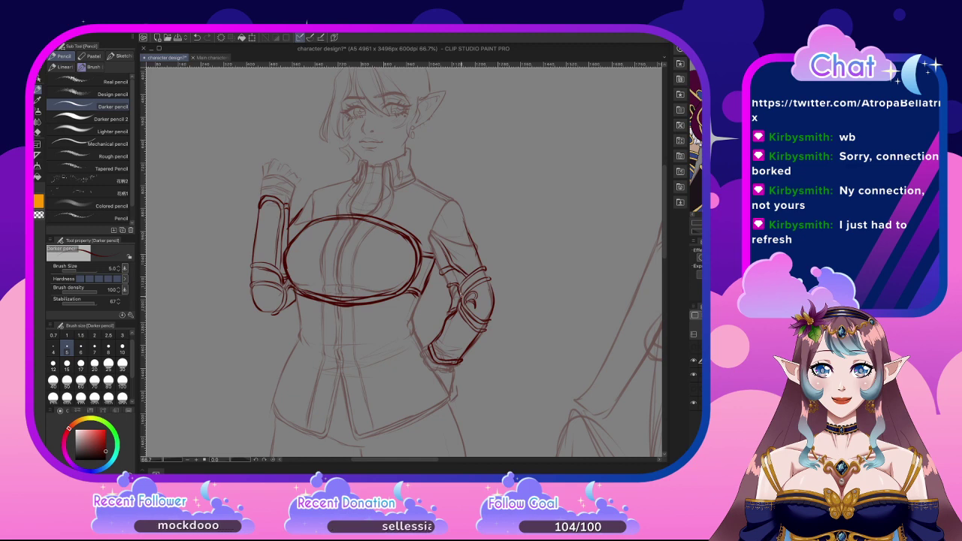
Erase the whole chest plate and its side band with the Hard eraser at size 30, and save the drawing
{"action": "key", "text": "e"}
{"action": "left_click", "coordinate": [399, 232]}
{"action": "left_click", "coordinate": [383, 297]}
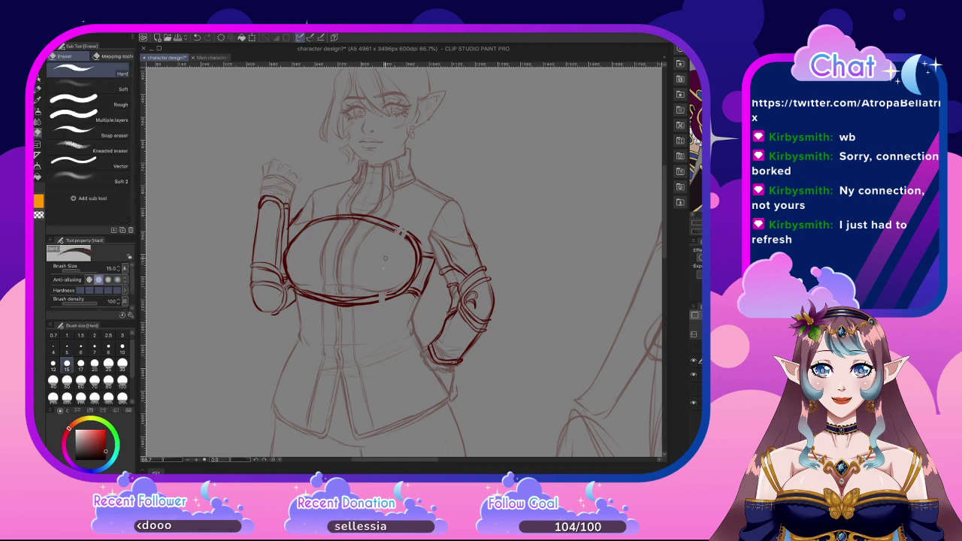
{"action": "left_click", "coordinate": [122, 363]}
{"action": "mouse_move", "coordinate": [397, 224]}
{"action": "left_mouse_down"}
{"action": "mouse_move", "coordinate": [411, 288]}
{"action": "mouse_move", "coordinate": [421, 242]}
{"action": "mouse_move", "coordinate": [429, 253]}
{"action": "mouse_move", "coordinate": [423, 291]}
{"action": "mouse_move", "coordinate": [427, 272]}
{"action": "mouse_move", "coordinate": [394, 275]}
{"action": "mouse_move", "coordinate": [375, 324]}
{"action": "mouse_move", "coordinate": [387, 208]}
{"action": "mouse_move", "coordinate": [357, 227]}
{"action": "mouse_move", "coordinate": [325, 285]}
{"action": "mouse_move", "coordinate": [315, 293]}
{"action": "mouse_move", "coordinate": [309, 279]}
{"action": "mouse_move", "coordinate": [302, 293]}
{"action": "mouse_move", "coordinate": [362, 220]}
{"action": "mouse_move", "coordinate": [324, 216]}
{"action": "mouse_move", "coordinate": [311, 228]}
{"action": "mouse_move", "coordinate": [330, 300]}
{"action": "left_mouse_up"}
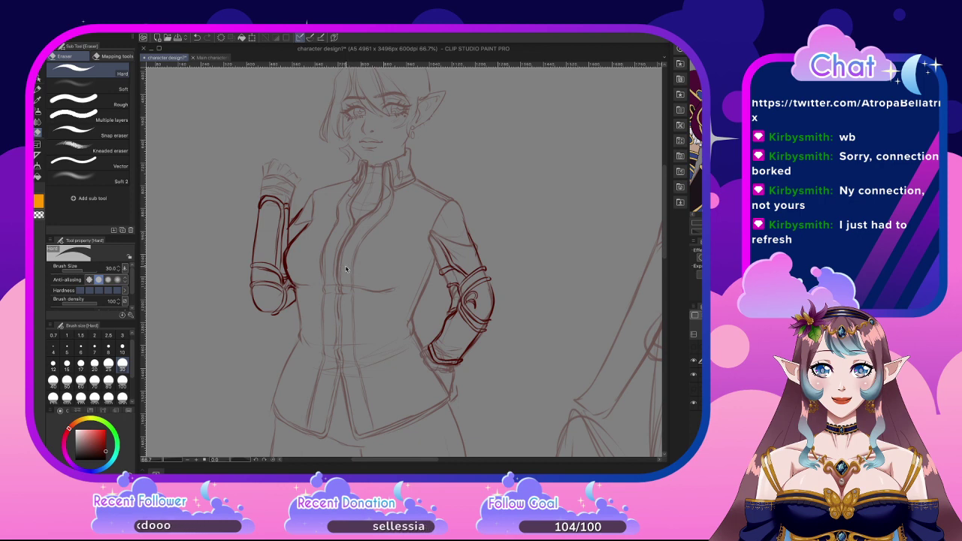
{"action": "key", "text": "ctrl+s"}
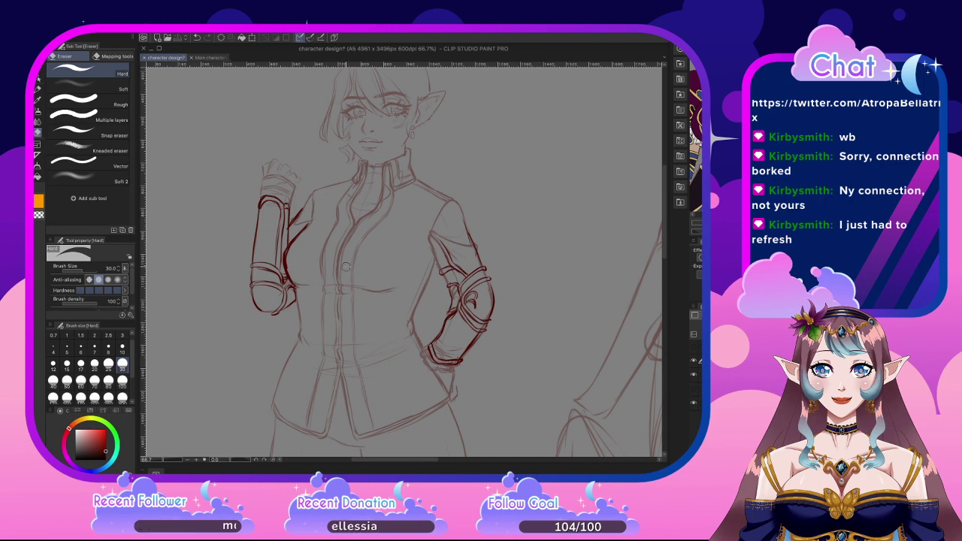